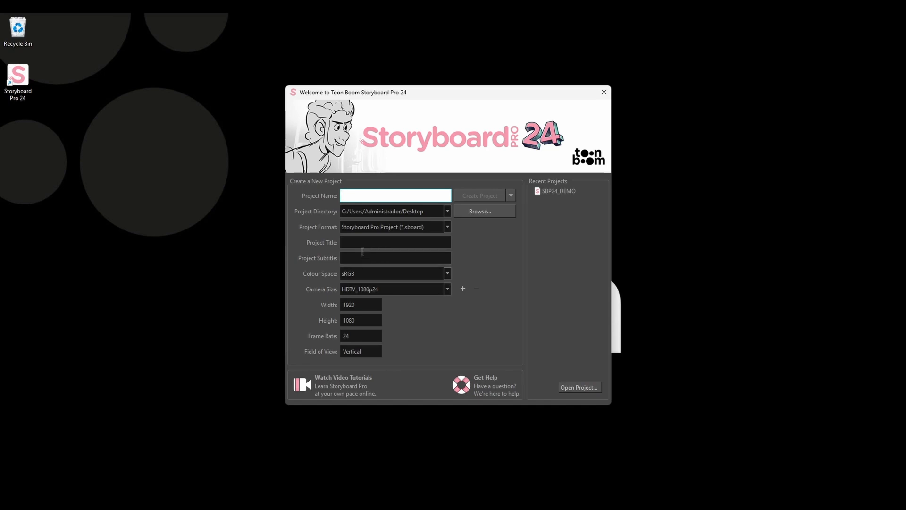
# Review the Colour Space setting and the Camera Size presets offered for a new project
pyautogui.click(358, 274)
pyautogui.moveTo(446, 331); pyautogui.dragTo(448, 362)
pyautogui.click(415, 273)
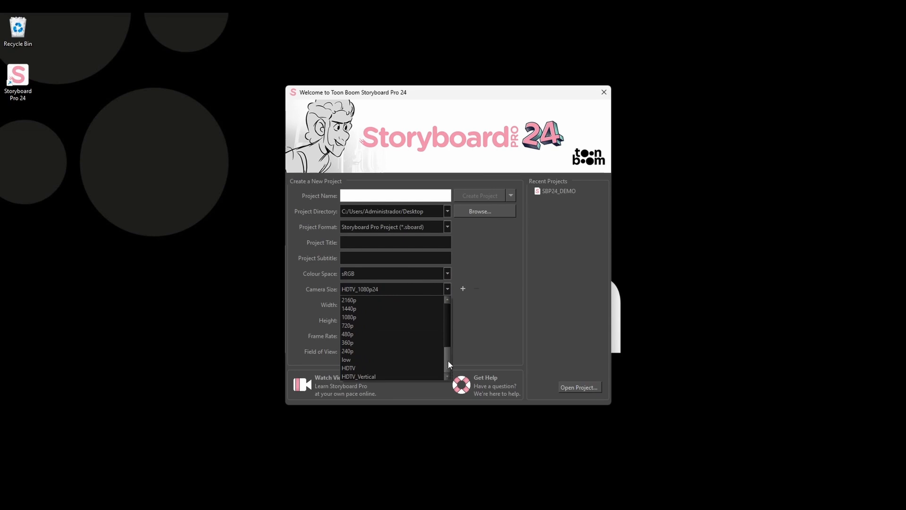
pyautogui.moveTo(448, 361); pyautogui.dragTo(446, 319)
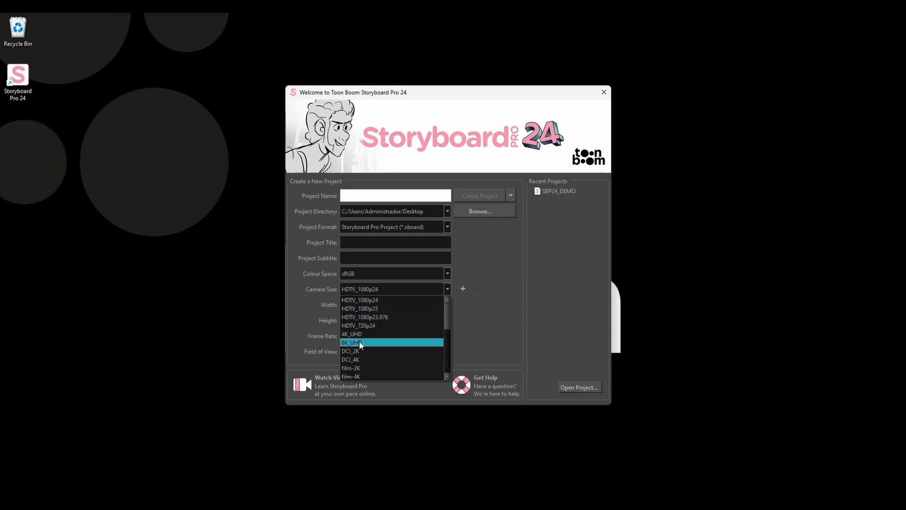
pyautogui.click(315, 305)
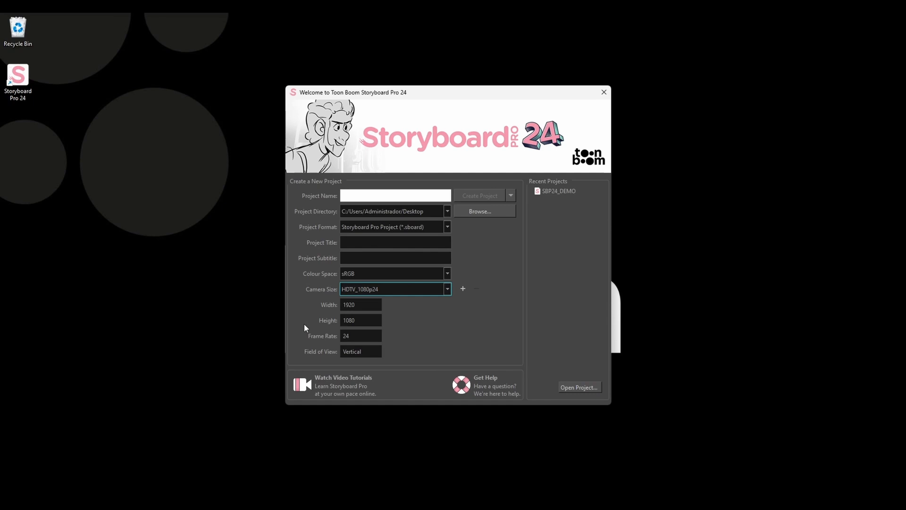
# Open the recent project SBP24_DEMO and look through its Storyboard, Tool Properties and Library views
pyautogui.click(548, 197)
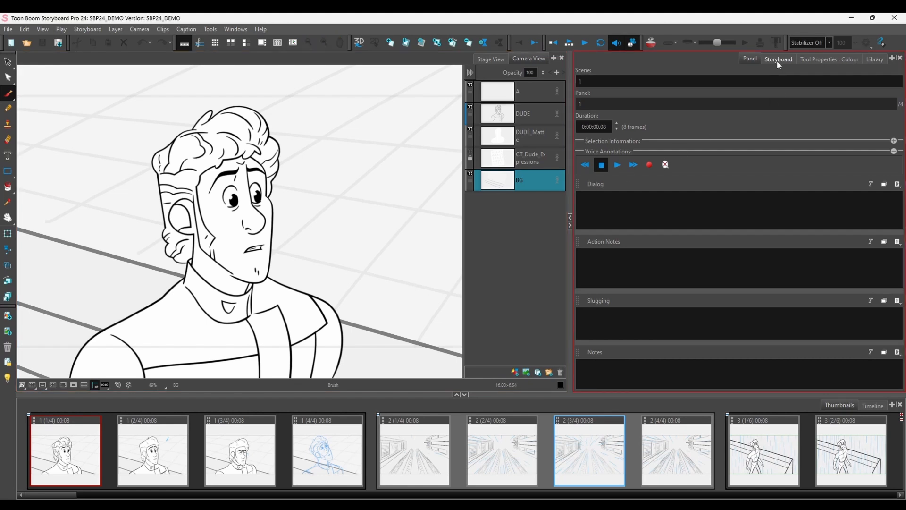
pyautogui.click(778, 62)
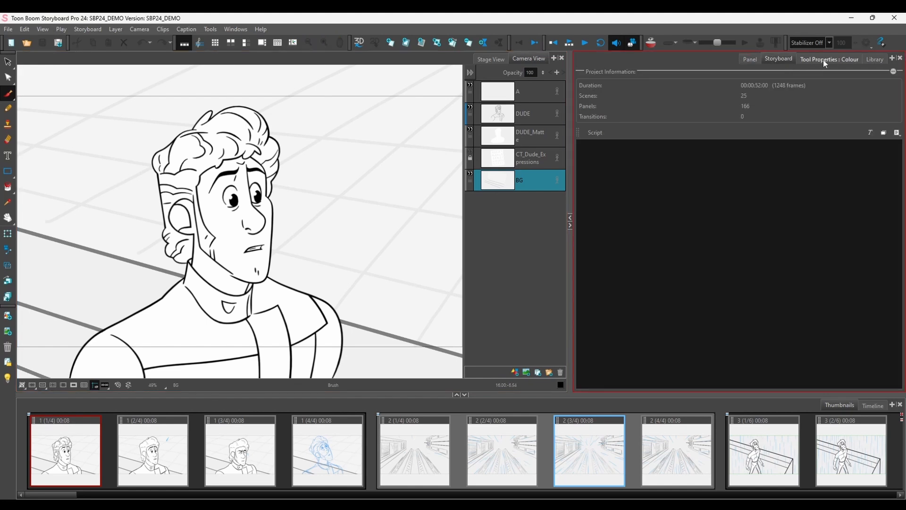
pyautogui.click(844, 60)
pyautogui.click(893, 59)
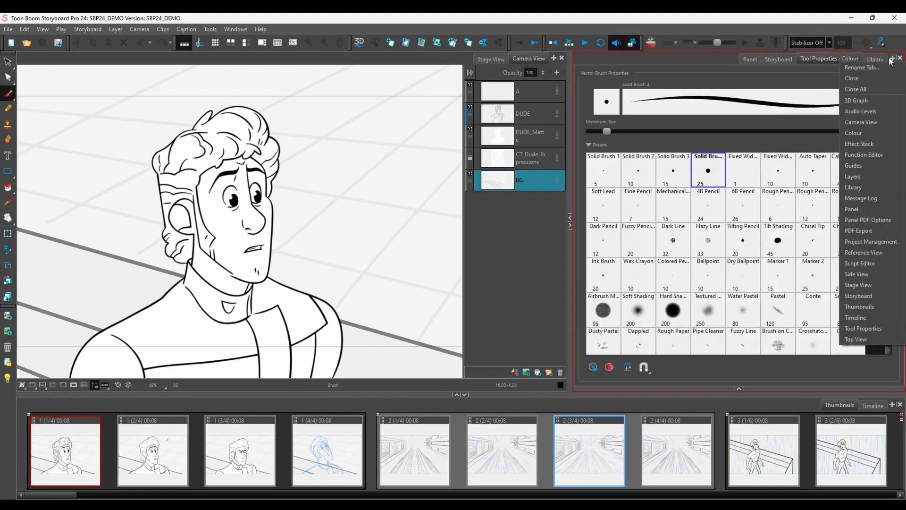
pyautogui.click(815, 72)
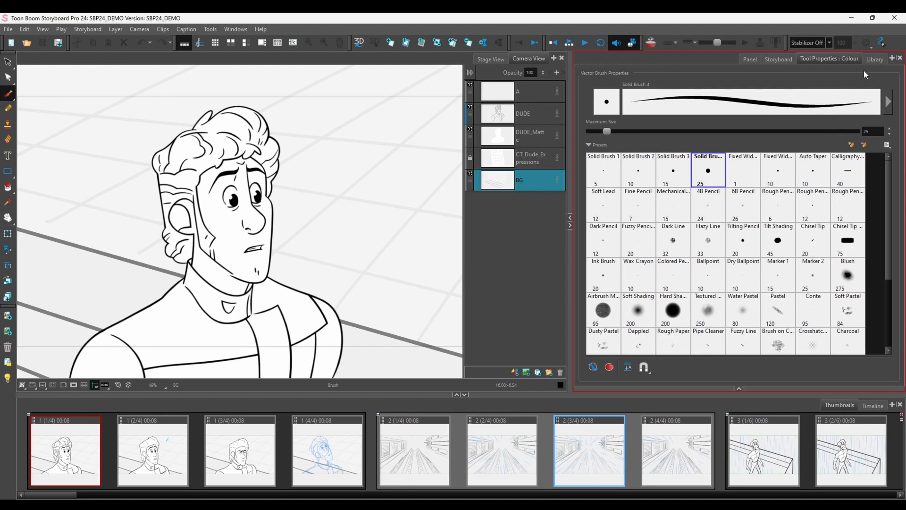
pyautogui.click(875, 59)
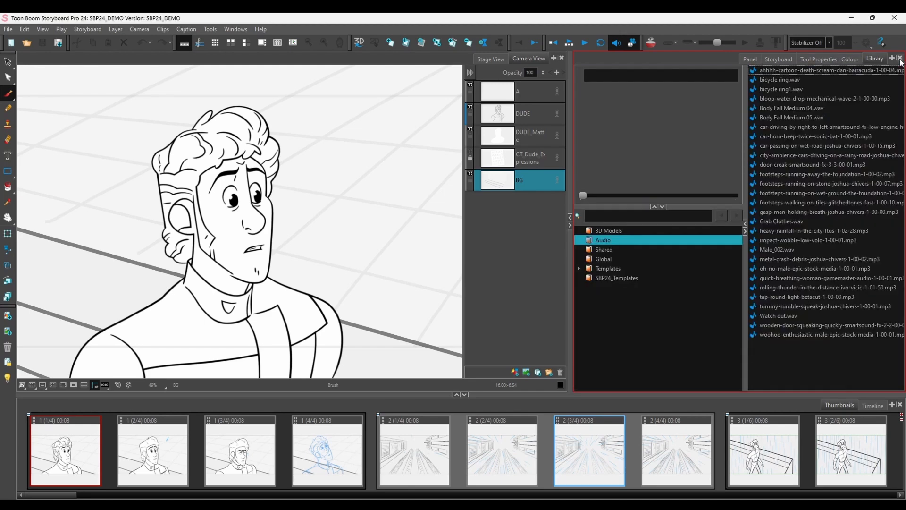
# Close the Library view and add it back to the same group of views
pyautogui.click(900, 58)
pyautogui.click(892, 59)
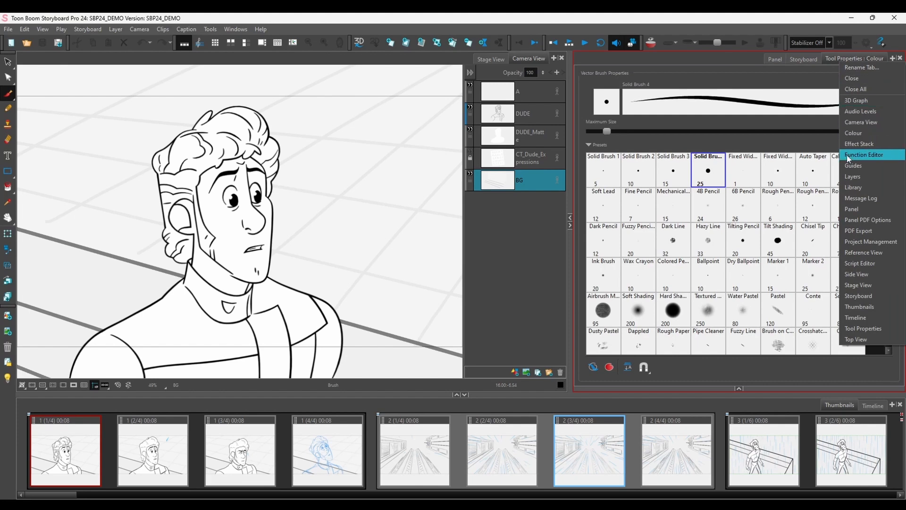
pyautogui.click(854, 187)
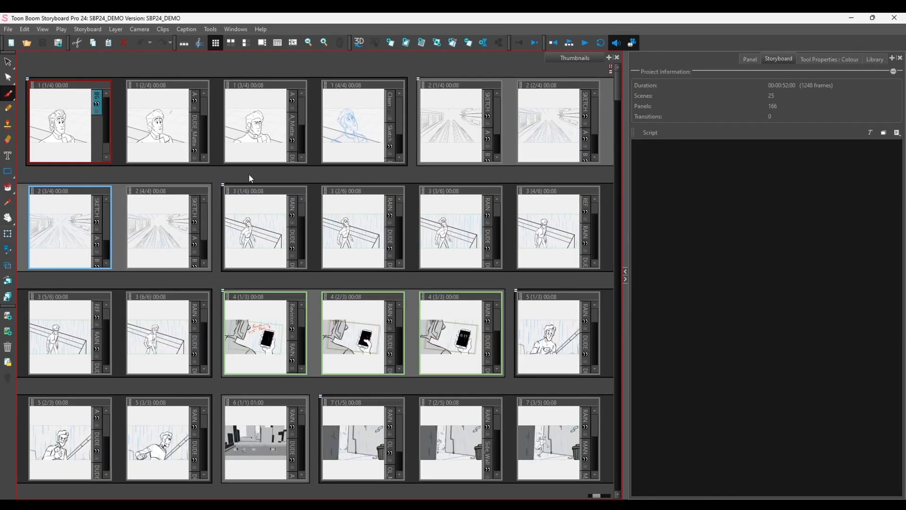
# Import the Cloud Train Script text file into the storyboard's Script caption
pyautogui.moveTo(617, 92)
pyautogui.mouseDown()
pyautogui.moveTo(622, 222)
pyautogui.moveTo(615, 91)
pyautogui.mouseUp()
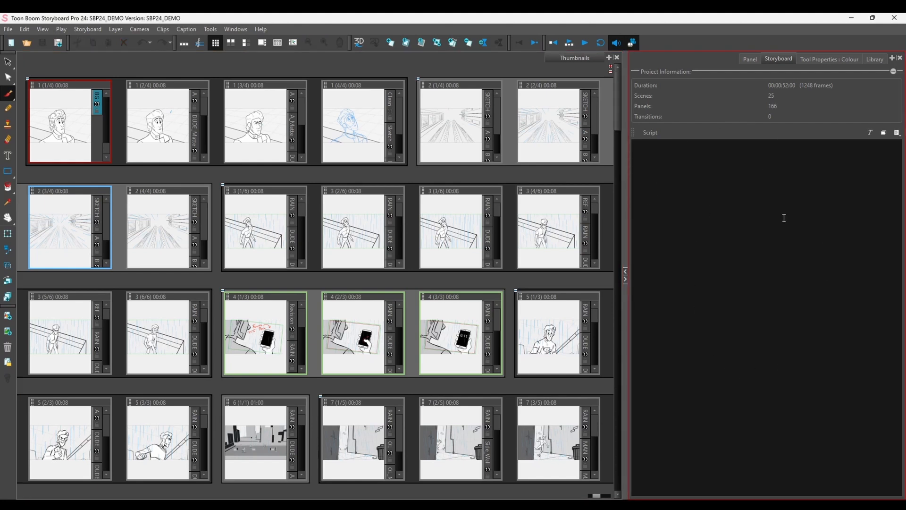
pyautogui.click(897, 132)
pyautogui.click(843, 157)
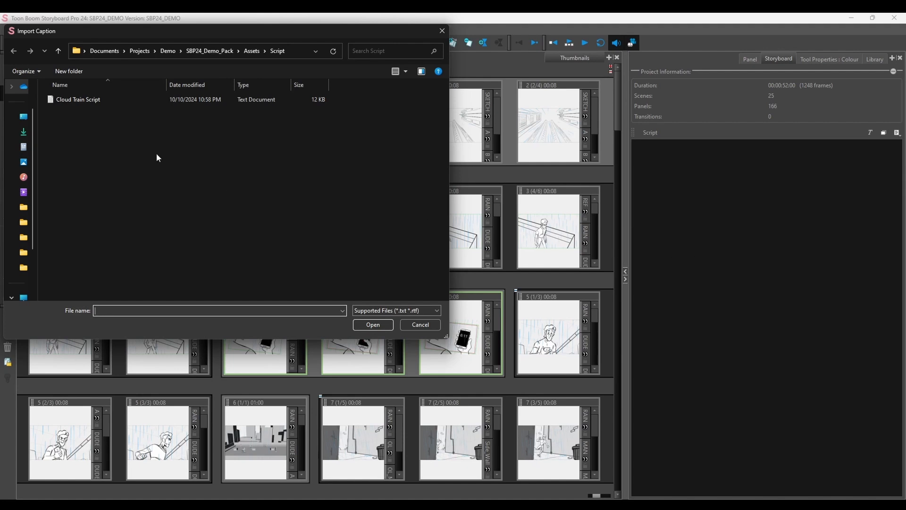
pyautogui.click(89, 96)
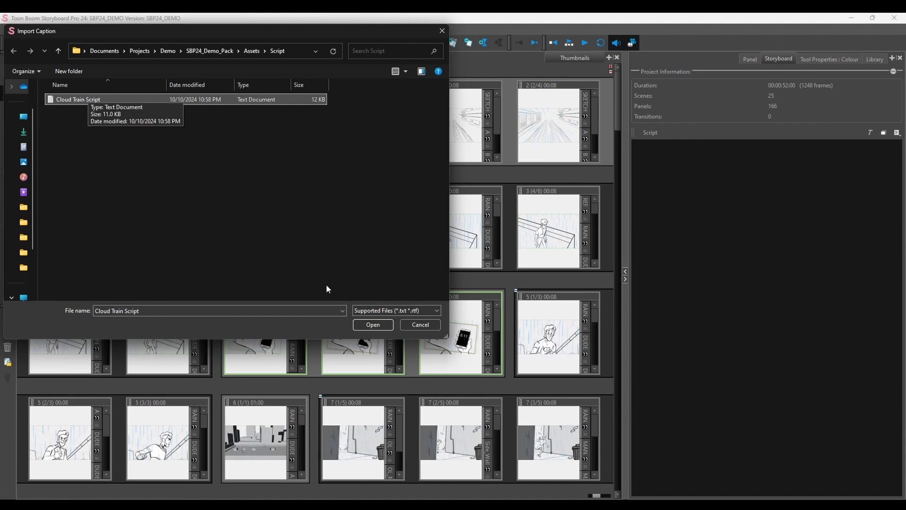
pyautogui.click(365, 326)
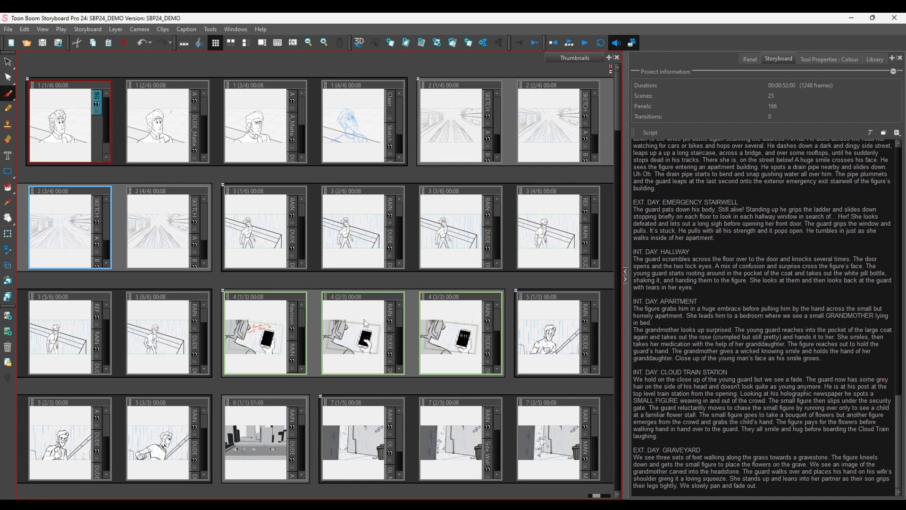
pyautogui.click(674, 143)
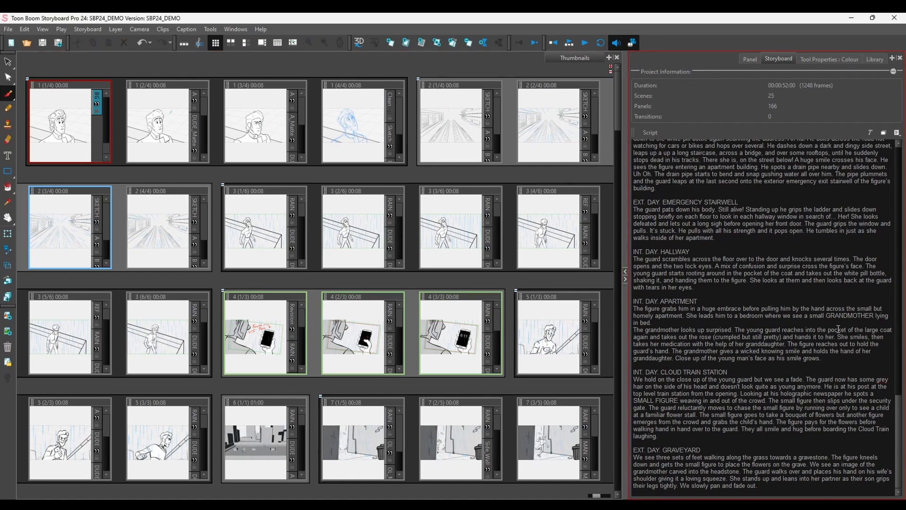
pyautogui.moveTo(898, 427); pyautogui.dragTo(887, 151)
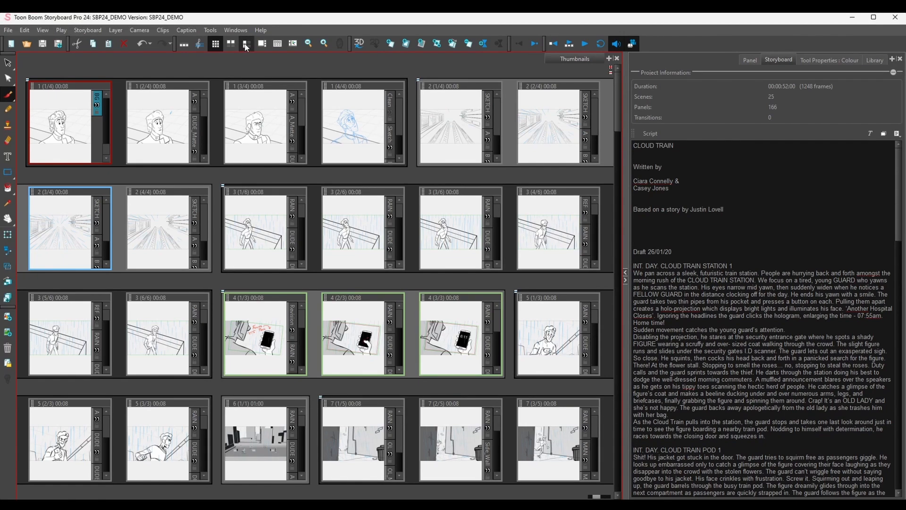
# Show the panels with their caption fields and copy the script heading "EXT. DAY. EMERGENCY STAIRWELL" into panel 1's Dialog caption
pyautogui.click(245, 46)
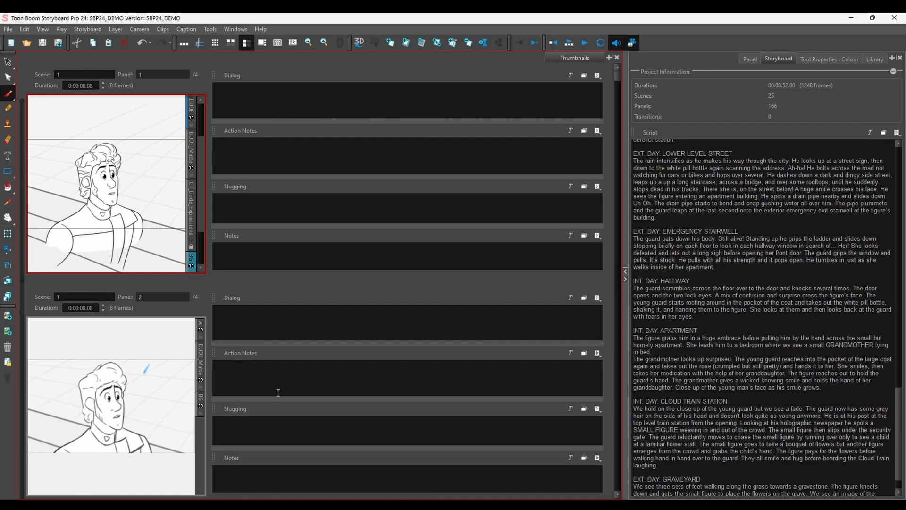
pyautogui.click(264, 156)
pyautogui.click(232, 99)
pyautogui.moveTo(633, 232); pyautogui.dragTo(395, 160)
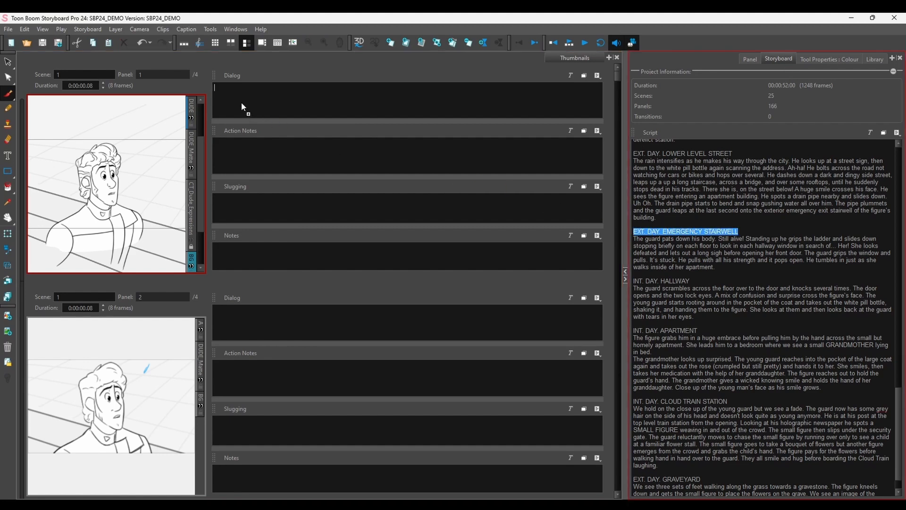
pyautogui.moveTo(241, 107); pyautogui.dragTo(240, 94)
# Add a sketch caption field named Sketch to the panels and enlarge its drawing area under panel 1
pyautogui.click(598, 236)
pyautogui.click(601, 259)
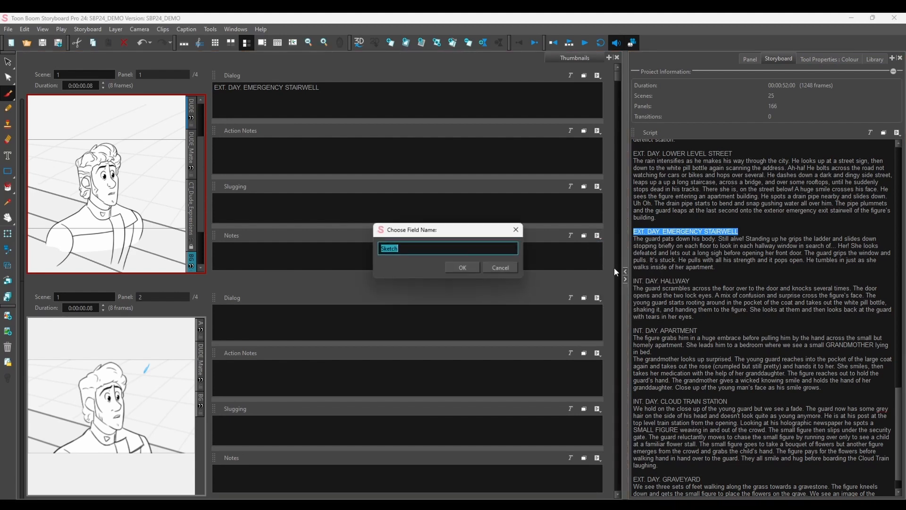
pyautogui.click(459, 266)
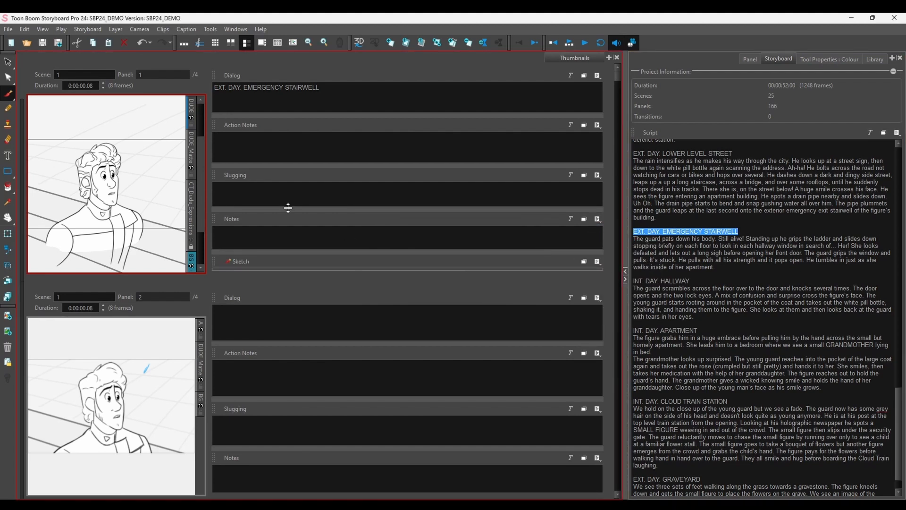
pyautogui.moveTo(263, 236); pyautogui.dragTo(263, 134)
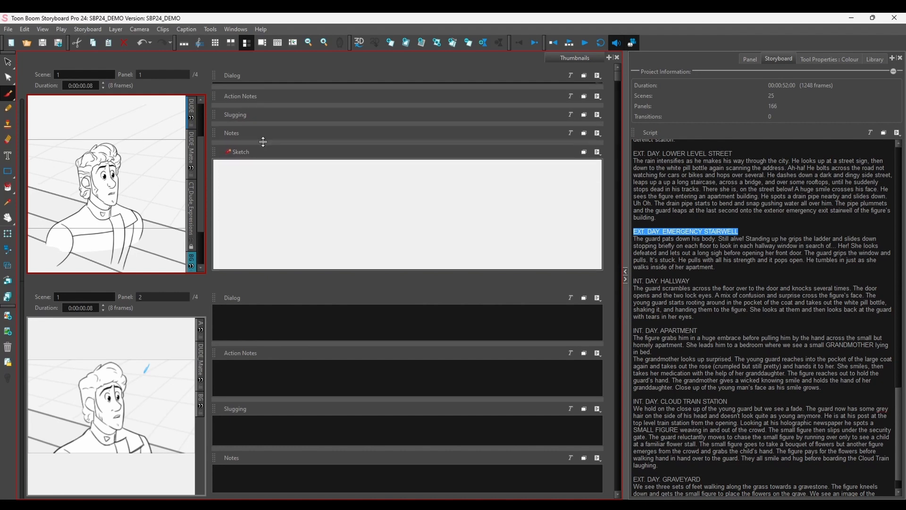
# Handwrite "ZOOM IN" with the red swatch and the brush in panel 1's Sketch caption
pyautogui.click(816, 63)
pyautogui.click(798, 393)
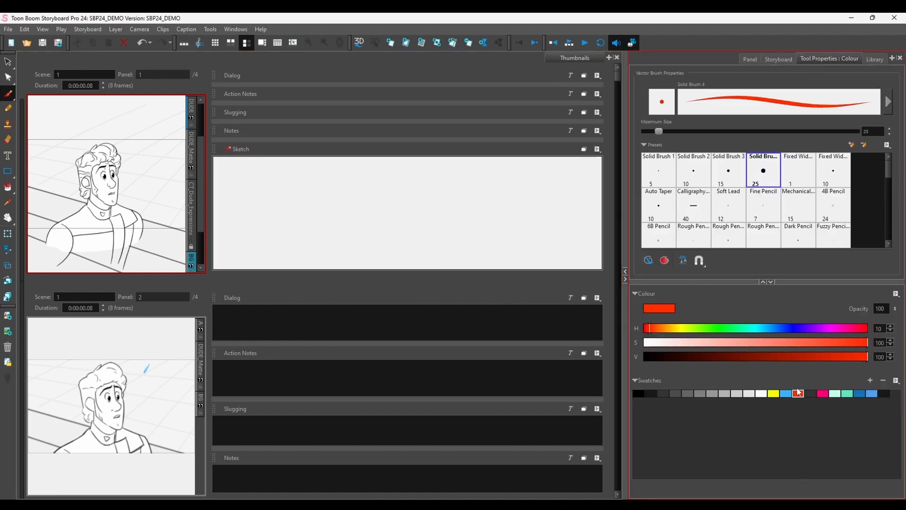
pyautogui.moveTo(251, 190)
pyautogui.mouseDown()
pyautogui.moveTo(276, 212)
pyautogui.moveTo(247, 202)
pyautogui.moveTo(298, 204)
pyautogui.moveTo(335, 187)
pyautogui.moveTo(337, 207)
pyautogui.moveTo(374, 200)
pyautogui.mouseUp()
pyautogui.moveTo(371, 198)
pyautogui.mouseDown()
pyautogui.moveTo(385, 200)
pyautogui.moveTo(383, 188)
pyautogui.moveTo(390, 204)
pyautogui.mouseUp()
pyautogui.moveTo(390, 188); pyautogui.dragTo(404, 184)
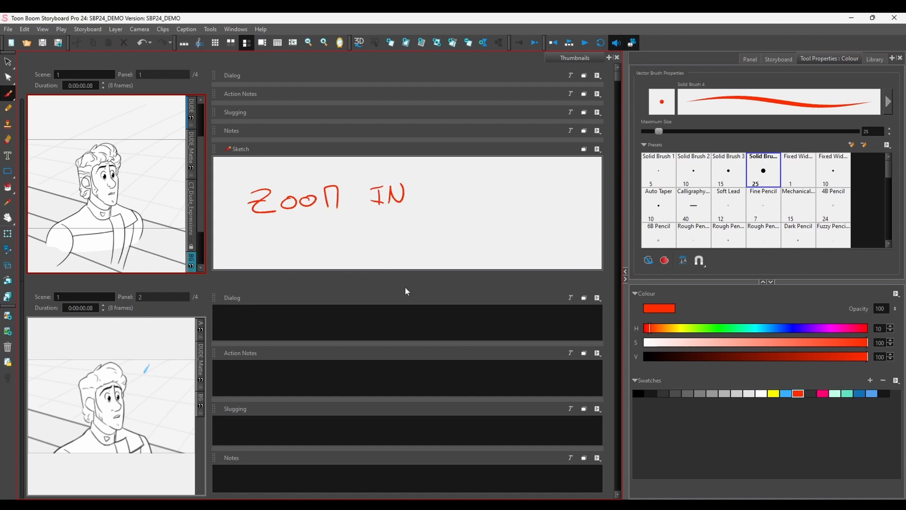
# Switch to the drawing workspace, select the DUDE layer and choose the Rough Pencil 1 brush preset
pyautogui.click(184, 43)
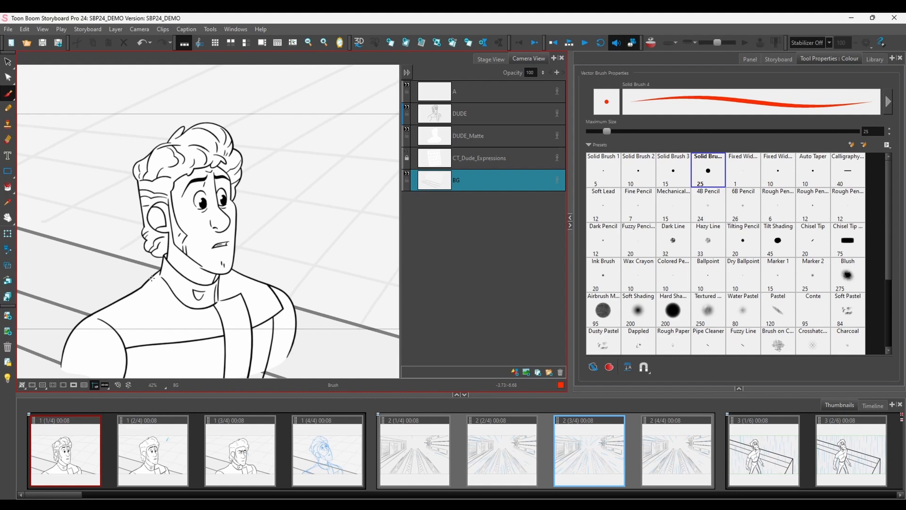
pyautogui.click(469, 118)
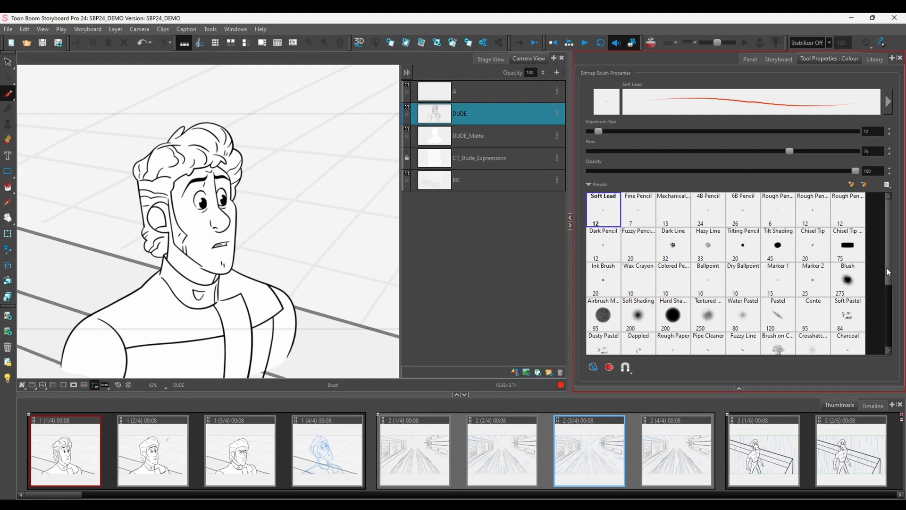
pyautogui.moveTo(887, 267)
pyautogui.mouseDown()
pyautogui.moveTo(888, 331)
pyautogui.moveTo(884, 268)
pyautogui.mouseUp()
pyautogui.click(778, 209)
# Open the detailed Rough Pencil 1 brush properties, expand Randomness and enlarge the window to fit its settings
pyautogui.click(888, 102)
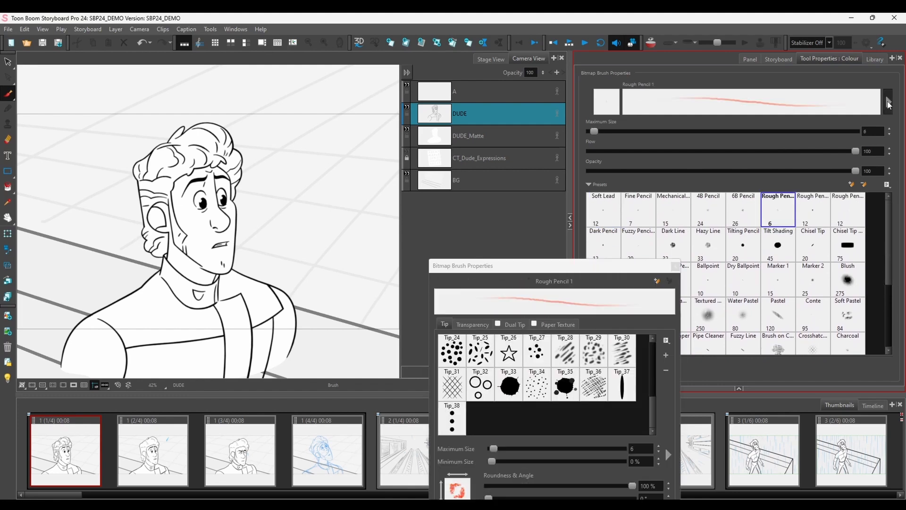
pyautogui.moveTo(512, 270)
pyautogui.mouseDown()
pyautogui.moveTo(408, 64)
pyautogui.moveTo(395, 65)
pyautogui.mouseUp()
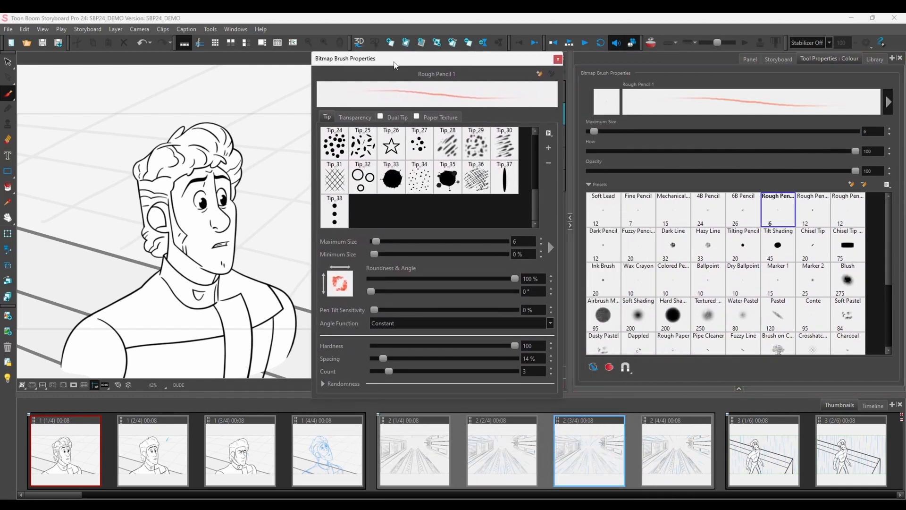
pyautogui.click(323, 383)
pyautogui.moveTo(553, 310); pyautogui.dragTo(550, 373)
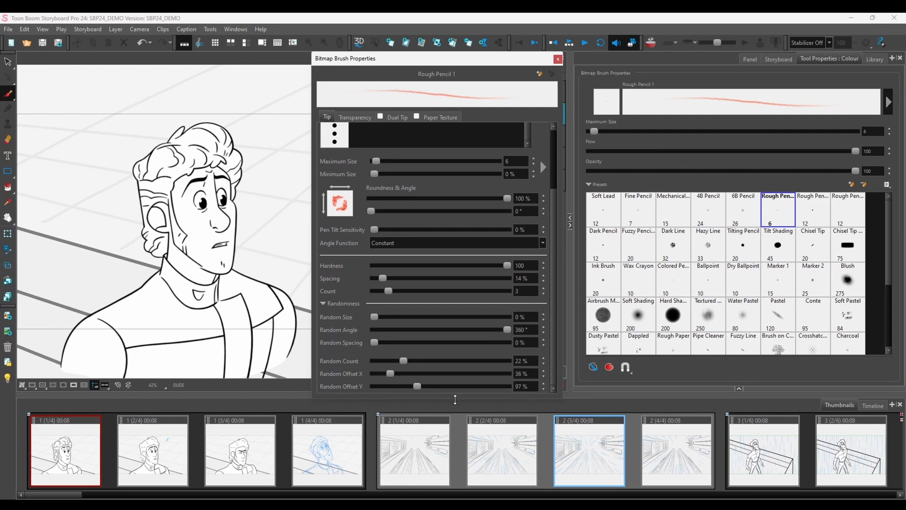
pyautogui.moveTo(455, 399); pyautogui.dragTo(455, 473)
pyautogui.moveTo(436, 62); pyautogui.dragTo(439, 19)
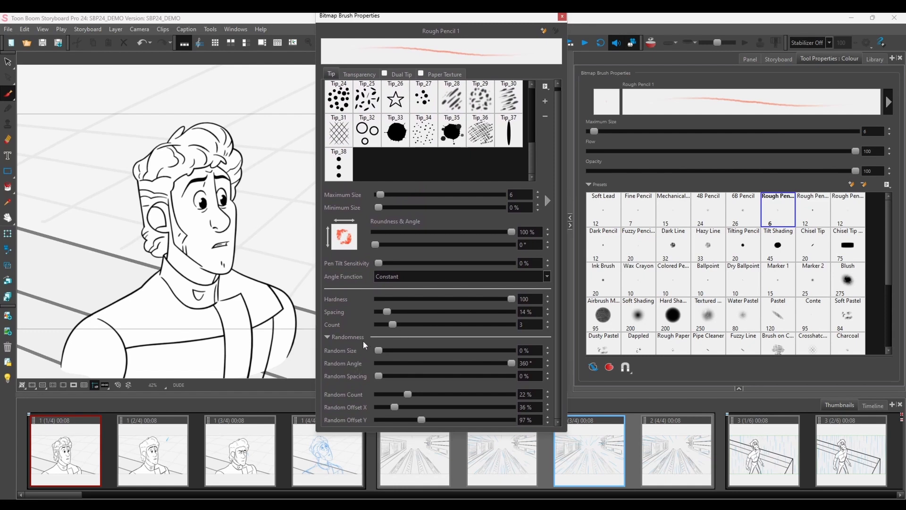
# Change the brush tip to Tip_33 and set its maximum size to 24.4
pyautogui.click(398, 136)
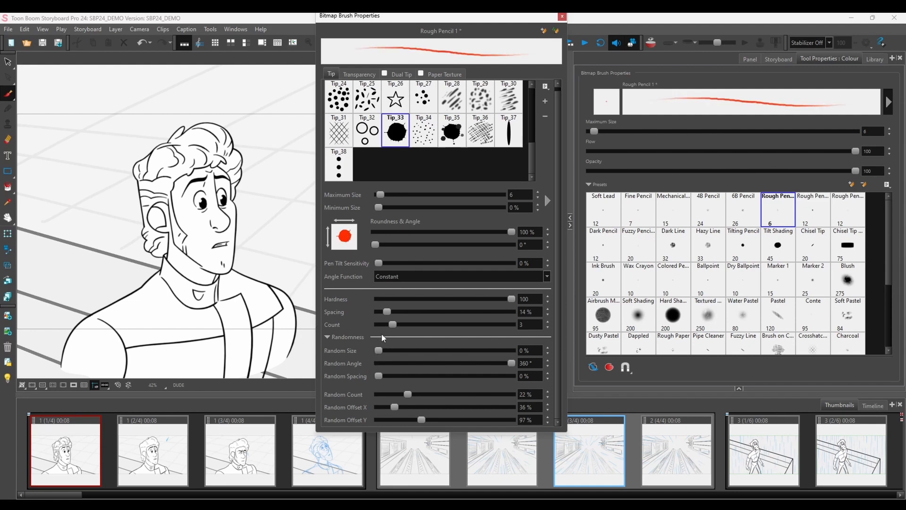
pyautogui.moveTo(381, 194); pyautogui.dragTo(386, 195)
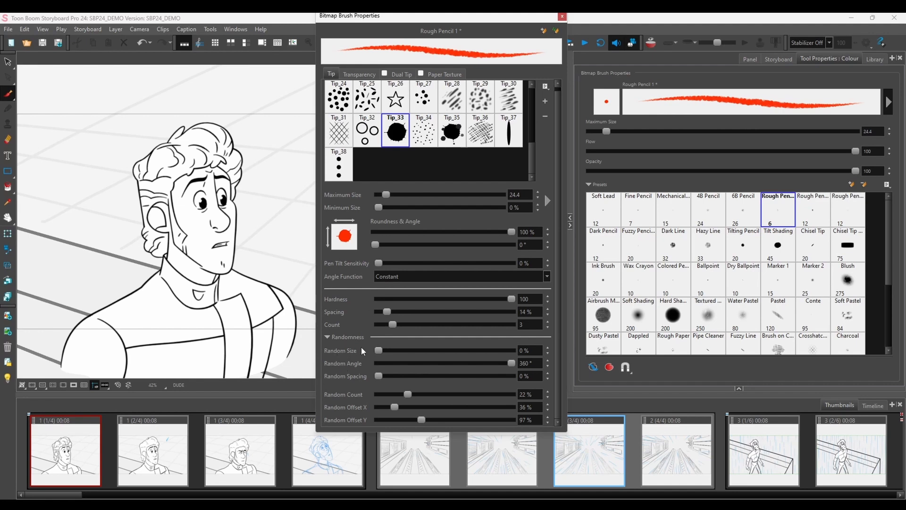
# Set the brush's Random Offset Y to 300%, Random Count to 0% and Random Offset X to 0%, and close its properties
pyautogui.moveTo(421, 420); pyautogui.dragTo(541, 422)
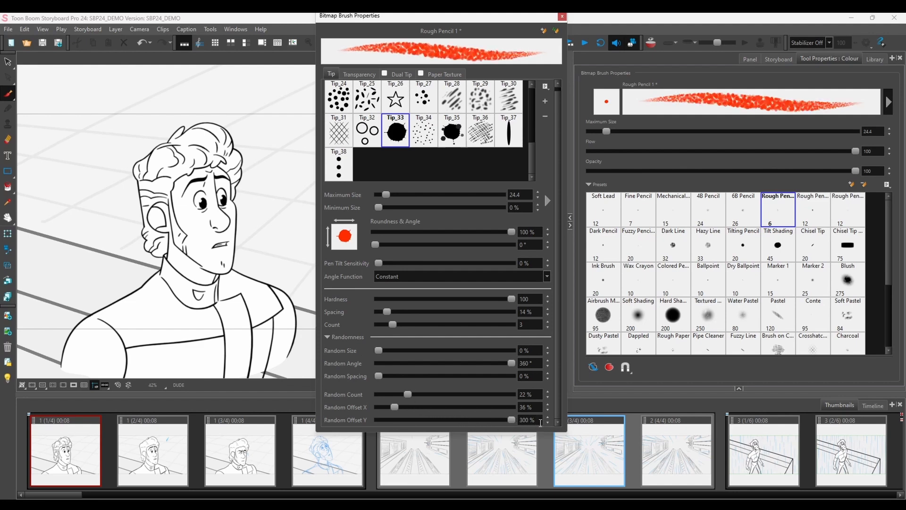
pyautogui.click(394, 406)
pyautogui.moveTo(395, 407); pyautogui.dragTo(469, 406)
pyautogui.moveTo(407, 395); pyautogui.dragTo(366, 394)
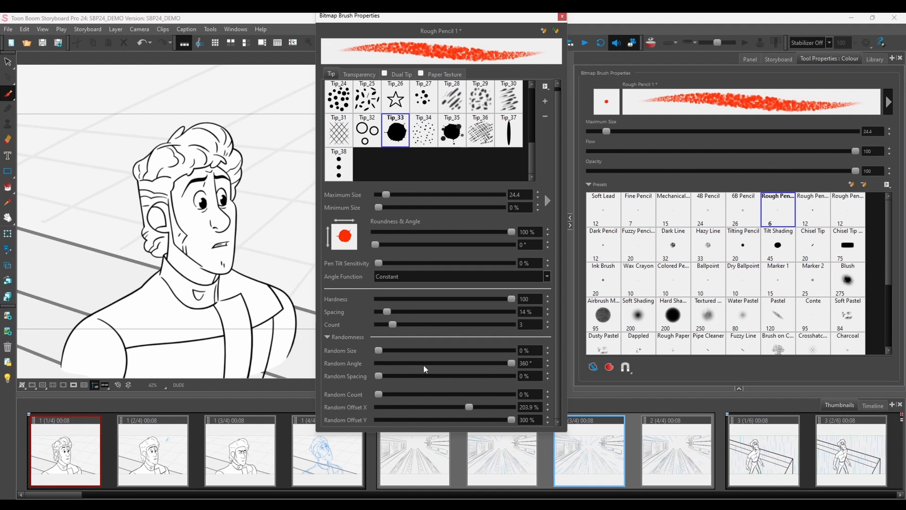
pyautogui.moveTo(461, 408); pyautogui.dragTo(341, 394)
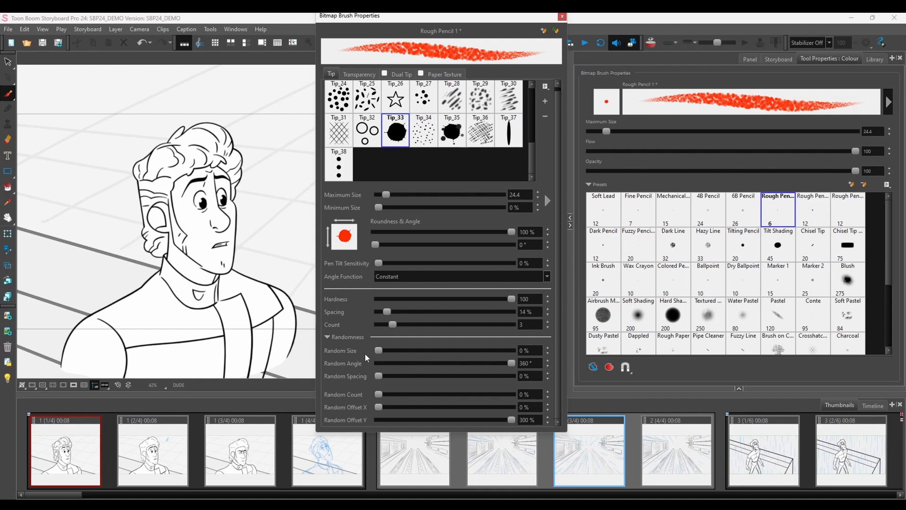
pyautogui.click(562, 17)
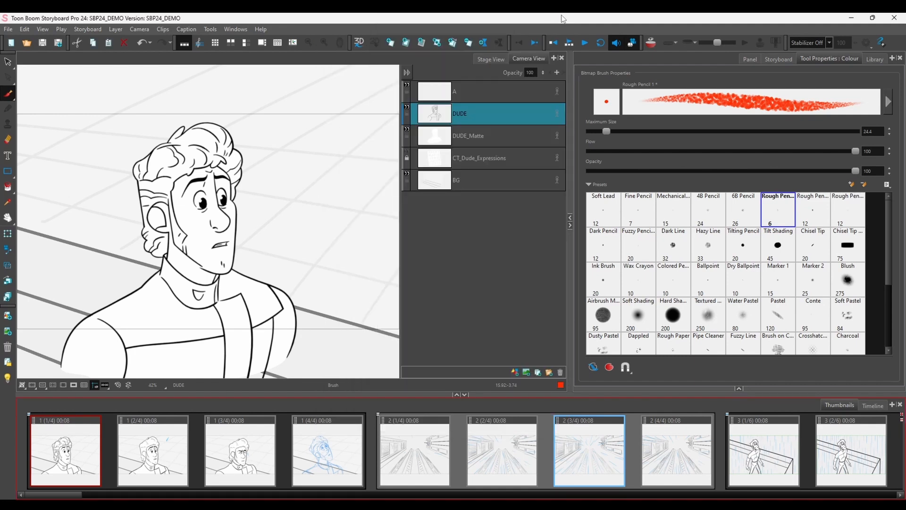
# Open panel 1 (4/4), choose the Pencil tool and open the detailed properties of the Pencil 3 preset
pyautogui.click(327, 455)
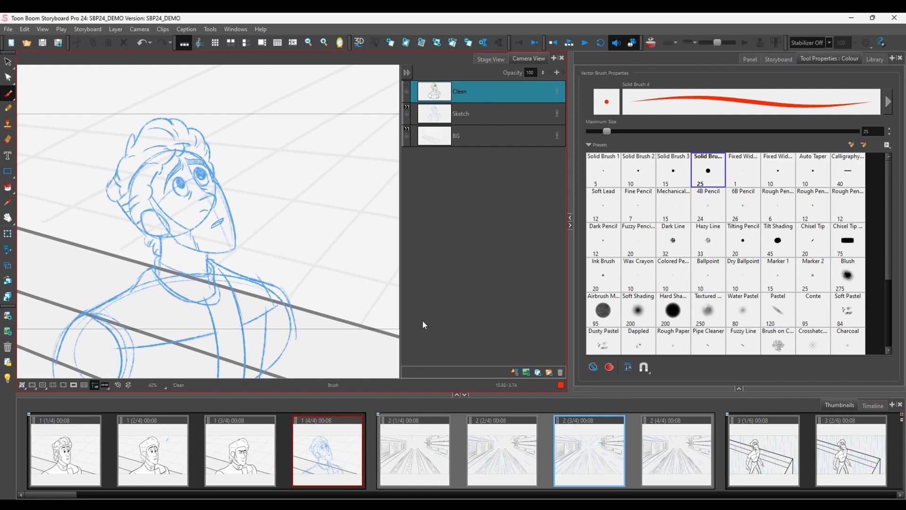
pyautogui.click(9, 109)
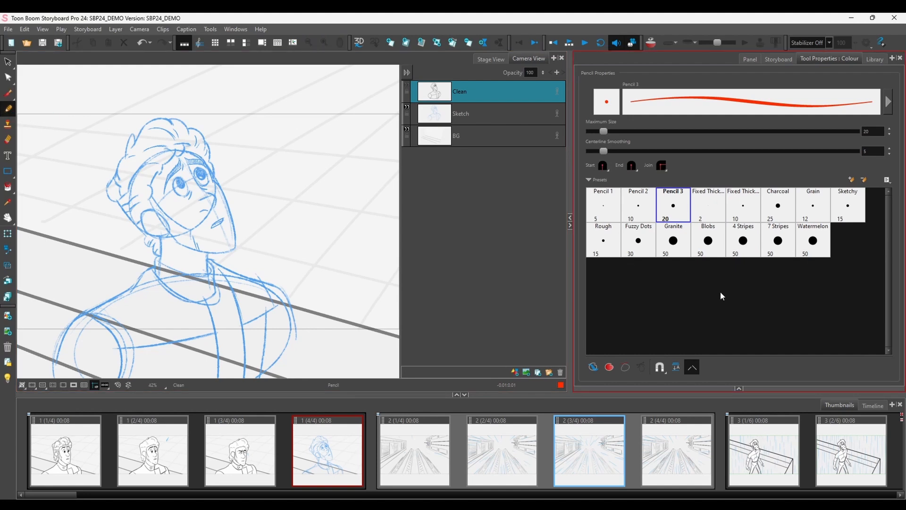
pyautogui.click(888, 102)
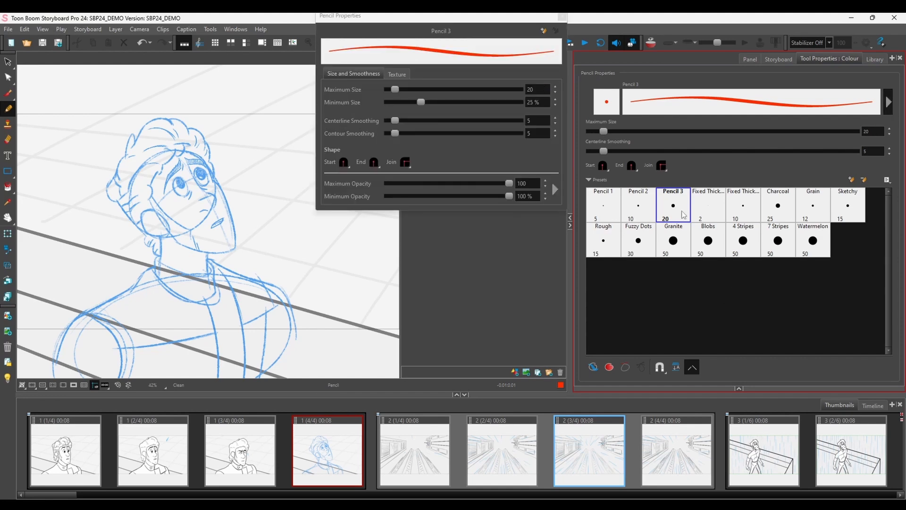
pyautogui.moveTo(414, 22)
pyautogui.mouseDown()
pyautogui.moveTo(427, 130)
pyautogui.moveTo(424, 121)
pyautogui.mouseUp()
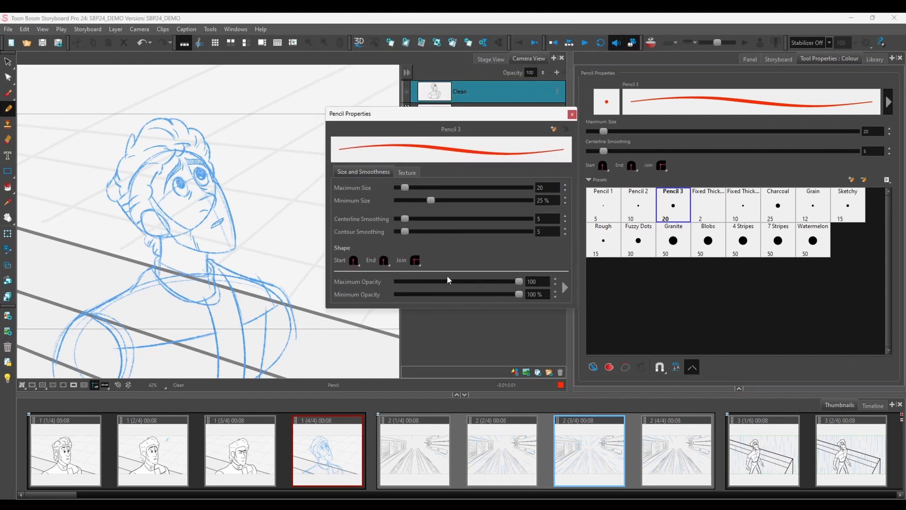
# Set the pencil's minimum opacity to 0%, show its opacity properties and close the pencil properties
pyautogui.moveTo(519, 293); pyautogui.dragTo(395, 297)
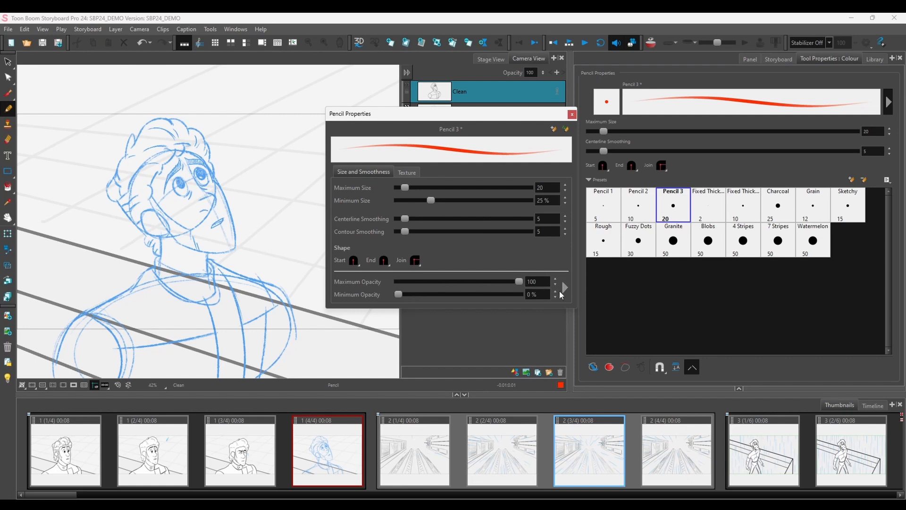
pyautogui.click(565, 288)
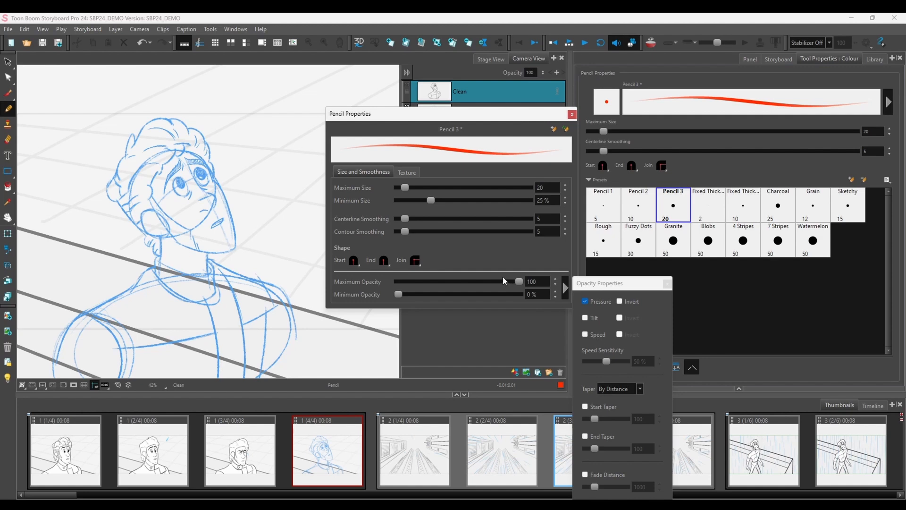
pyautogui.click(572, 114)
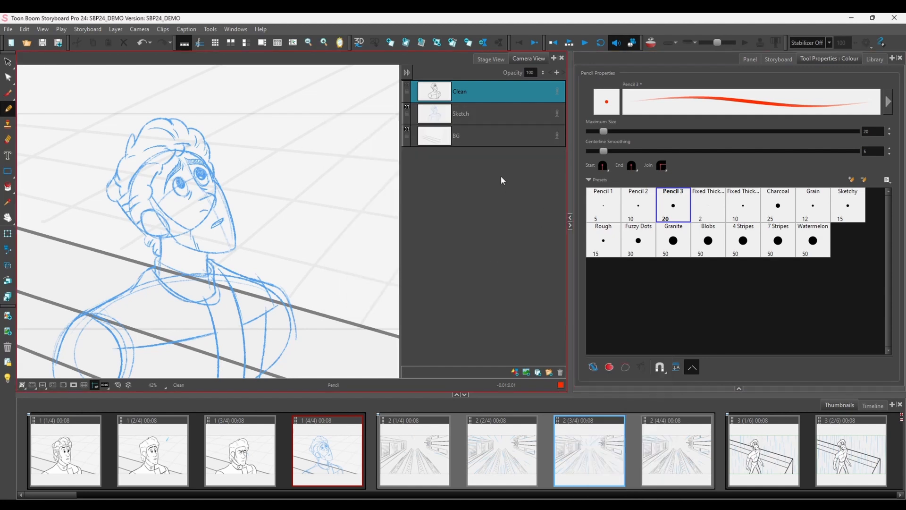
# Add a new vector layer above the Sketch layer and turn on the light table
pyautogui.click(501, 115)
pyautogui.click(515, 375)
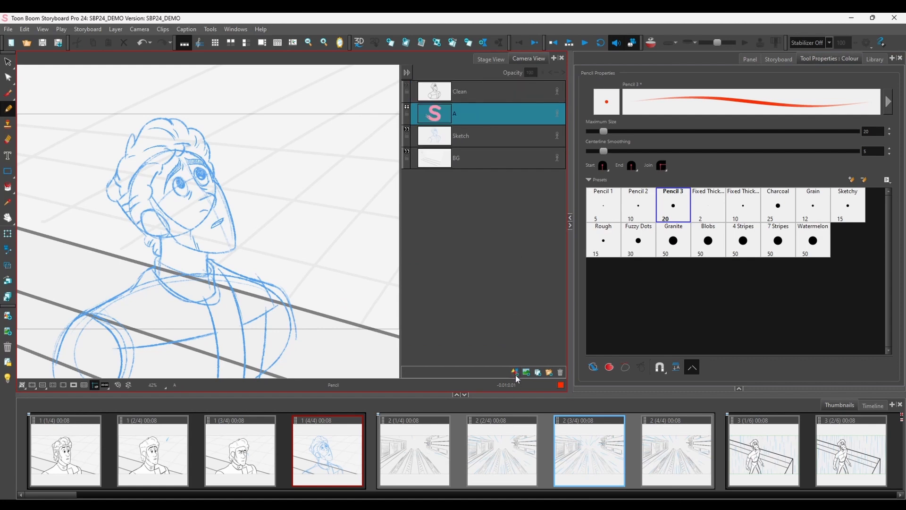
pyautogui.click(7, 378)
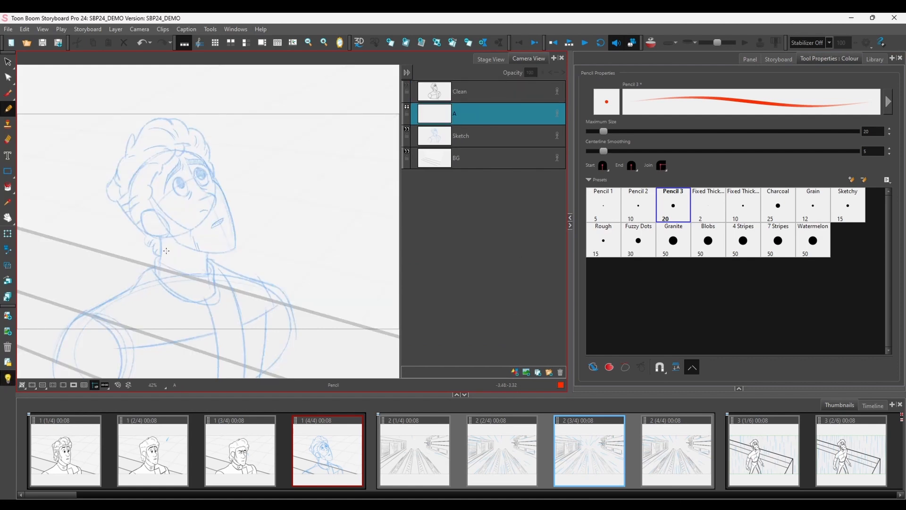
# Set the drawing stabilizer to Pulled String with an amount of 24
pyautogui.click(830, 43)
pyautogui.click(801, 71)
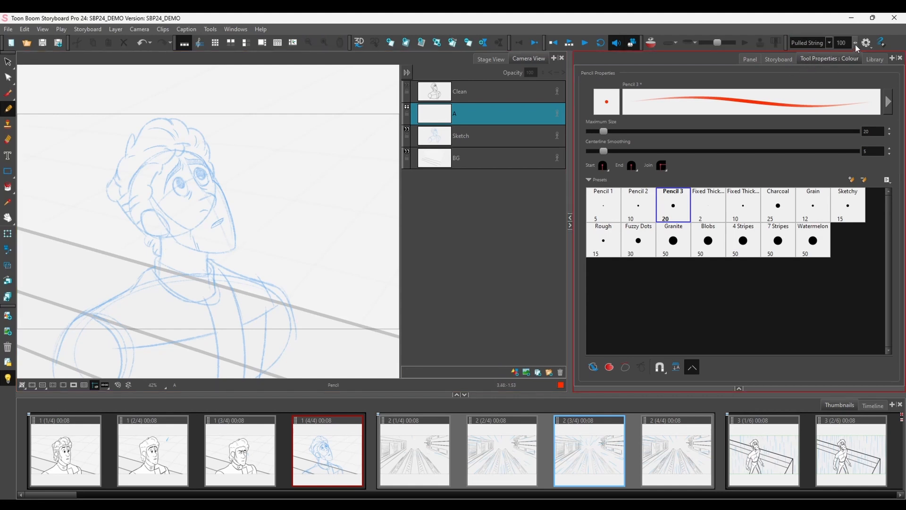
pyautogui.moveTo(855, 45); pyautogui.dragTo(782, 41)
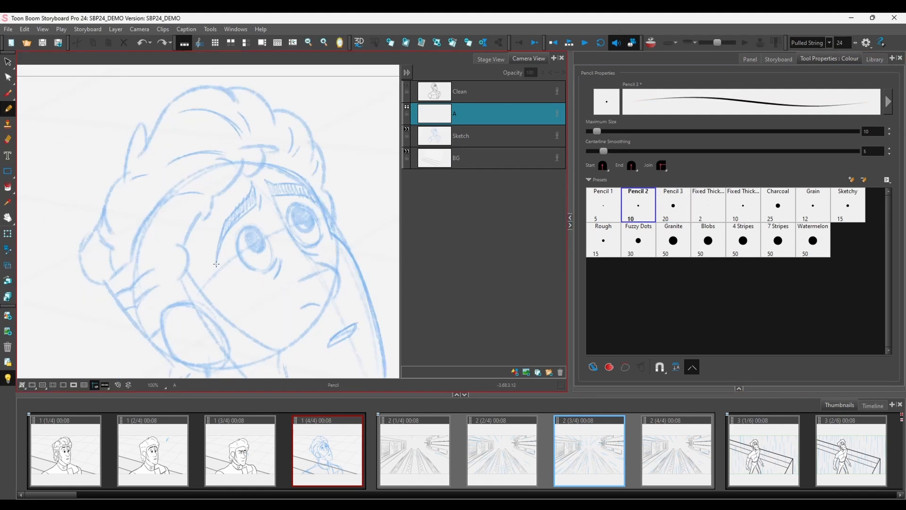
# Trace the character's left-hand eyebrow on layer A with two black Pencil 2 strokes
pyautogui.moveTo(216, 265)
pyautogui.mouseDown()
pyautogui.moveTo(230, 225)
pyautogui.moveTo(263, 199)
pyautogui.moveTo(250, 182)
pyautogui.mouseUp()
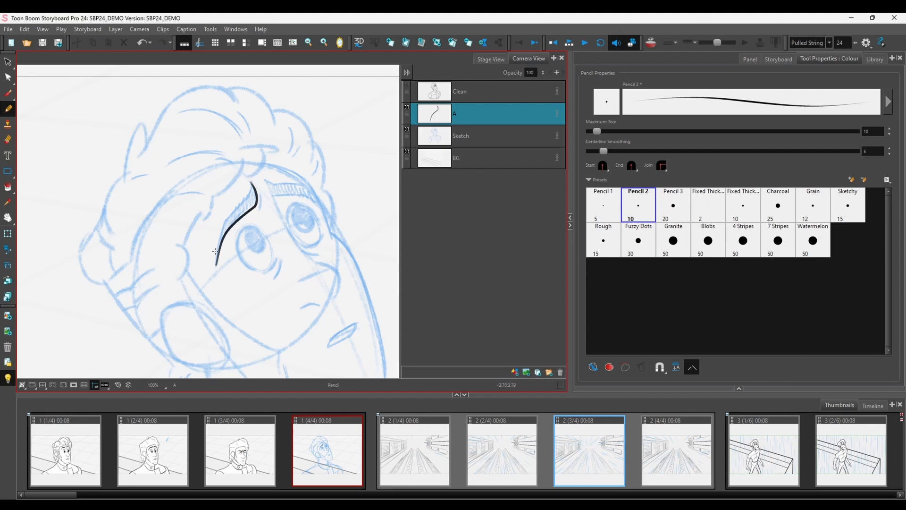
pyautogui.moveTo(250, 183)
pyautogui.mouseDown()
pyautogui.moveTo(229, 211)
pyautogui.moveTo(217, 258)
pyautogui.mouseUp()
pyautogui.press('1')
pyautogui.press('1')
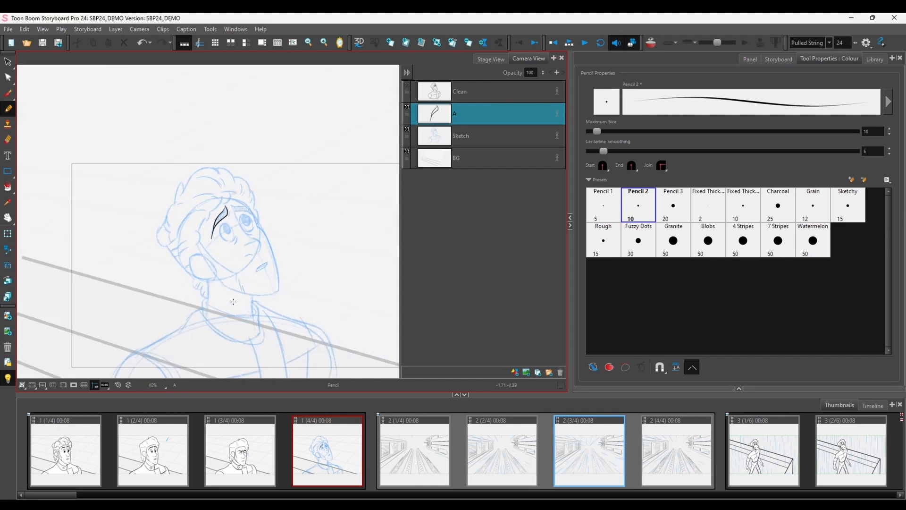
# Hide layer A, show the Clean layer and select it
pyautogui.press('space')
pyautogui.moveTo(221, 331)
pyautogui.mouseDown()
pyautogui.moveTo(166, 246)
pyautogui.moveTo(180, 240)
pyautogui.mouseUp()
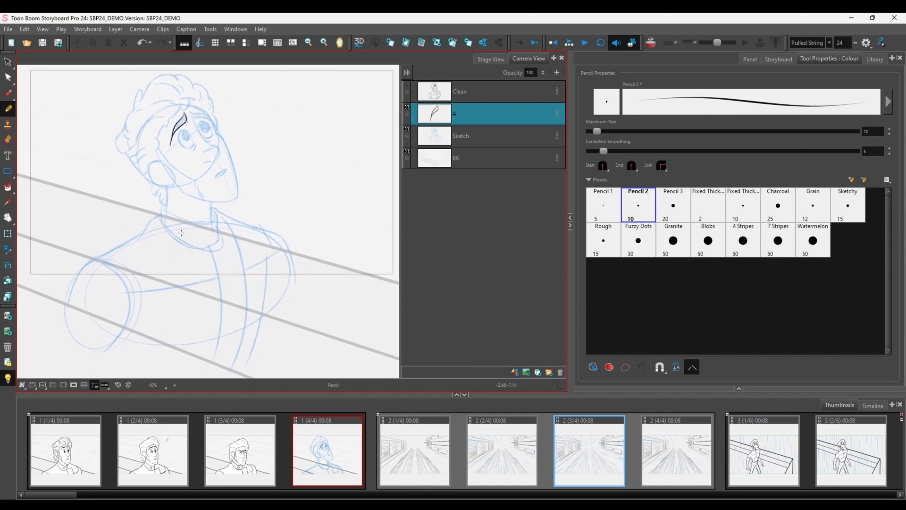
pyautogui.click(407, 107)
pyautogui.click(407, 86)
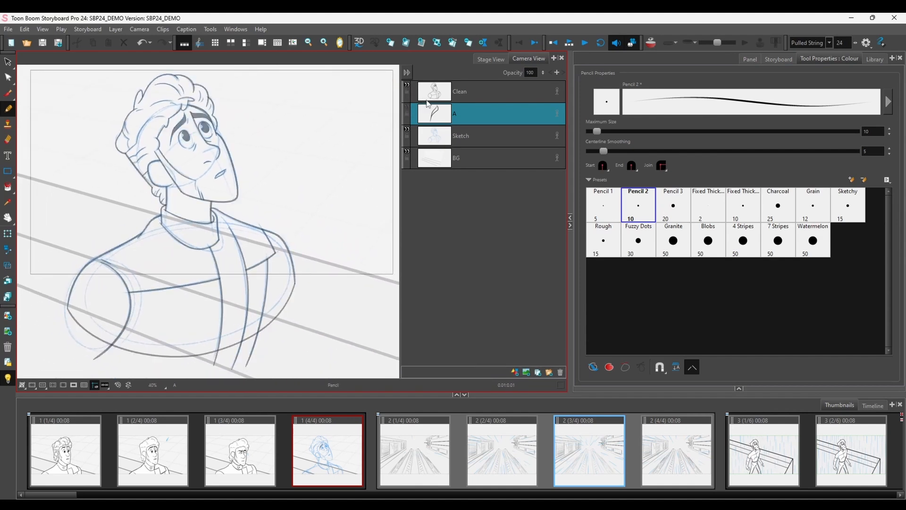
pyautogui.click(468, 92)
# Generate an auto-matte for the Clean layer on a new layer with the custom grey #818181
pyautogui.press('space')
pyautogui.moveTo(139, 241); pyautogui.dragTo(134, 291)
pyautogui.click(115, 30)
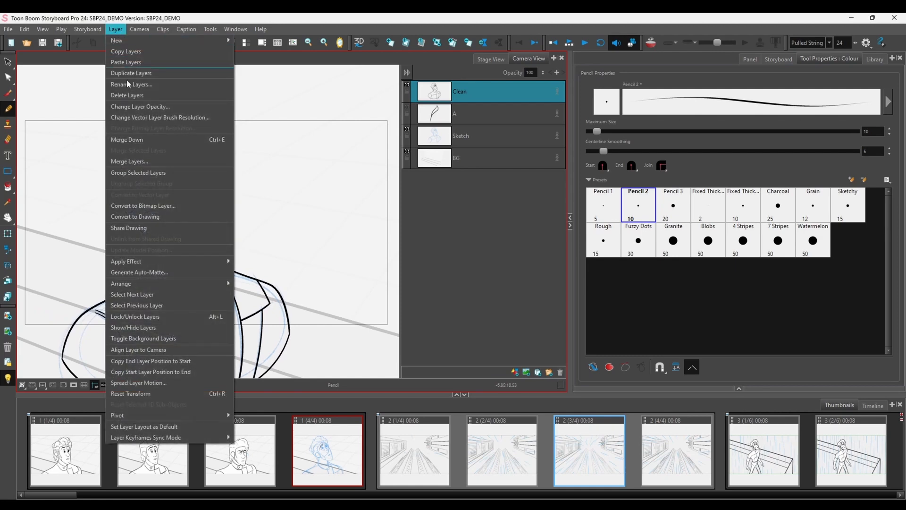
pyautogui.click(128, 273)
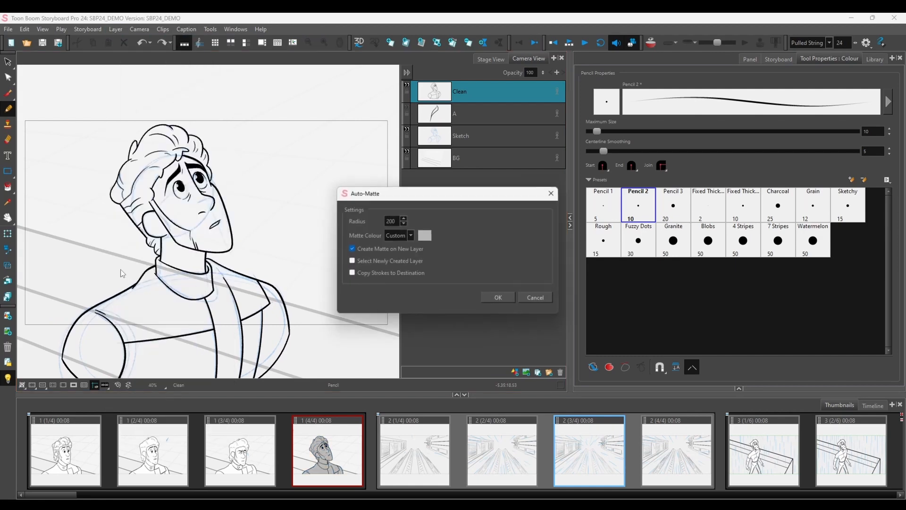
pyautogui.click(430, 239)
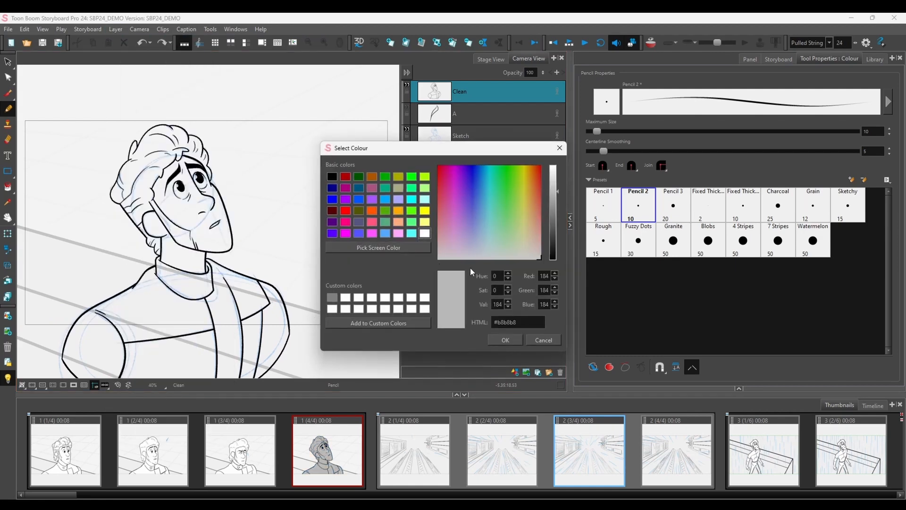
pyautogui.moveTo(558, 191); pyautogui.dragTo(557, 211)
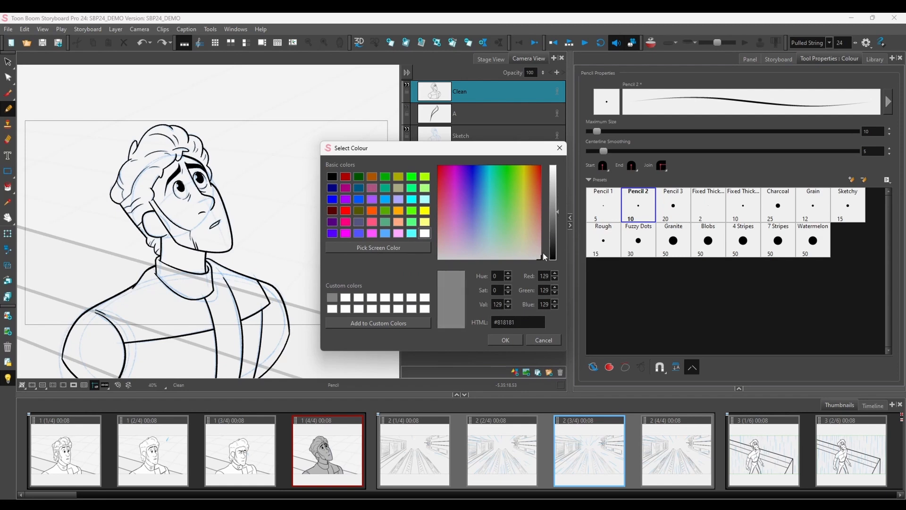
pyautogui.click(503, 340)
pyautogui.click(495, 298)
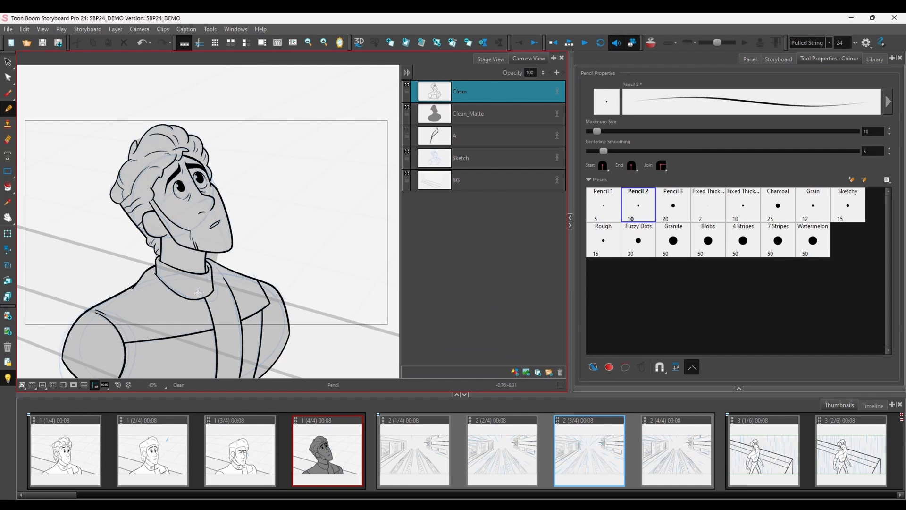
# Cut the excess matte between the chin and shoulder out of the Clean_Matte layer with the Cutter tool
pyautogui.moveTo(8, 61); pyautogui.dragTo(36, 85)
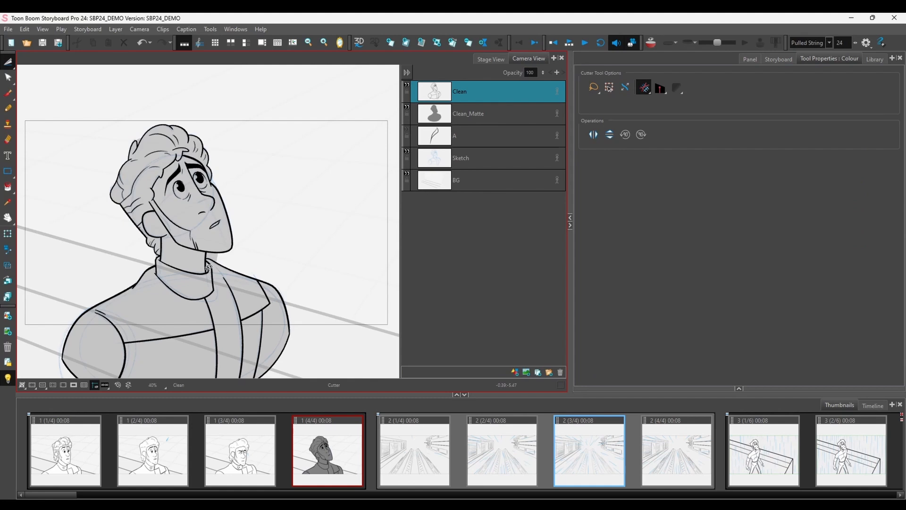
pyautogui.scroll(5, 208, 267)
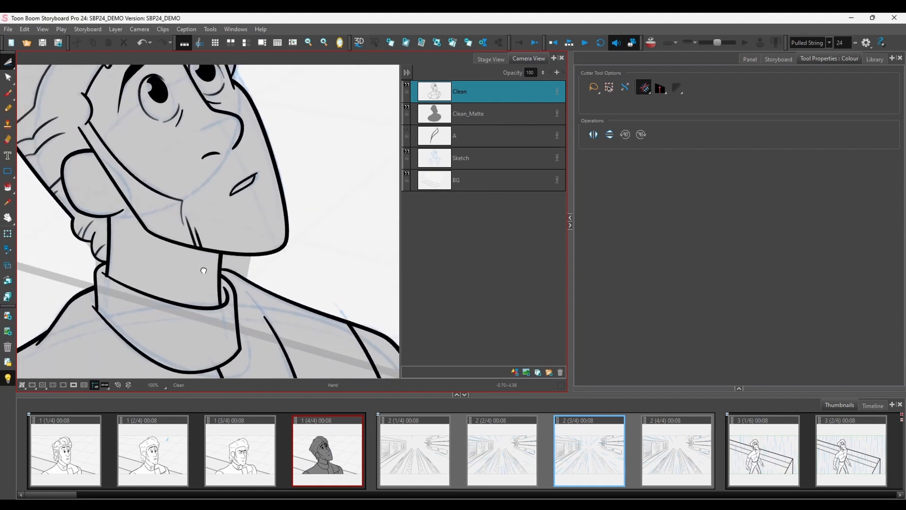
pyautogui.moveTo(204, 270)
pyautogui.mouseDown()
pyautogui.moveTo(211, 259)
pyautogui.moveTo(260, 266)
pyautogui.moveTo(229, 254)
pyautogui.moveTo(231, 241)
pyautogui.moveTo(255, 240)
pyautogui.moveTo(260, 255)
pyautogui.mouseUp()
pyautogui.click(474, 114)
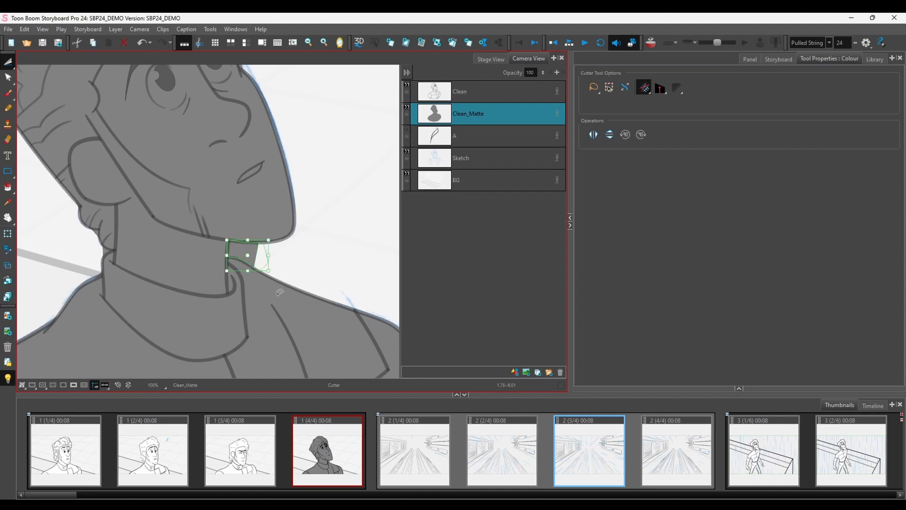
pyautogui.press('Delete')
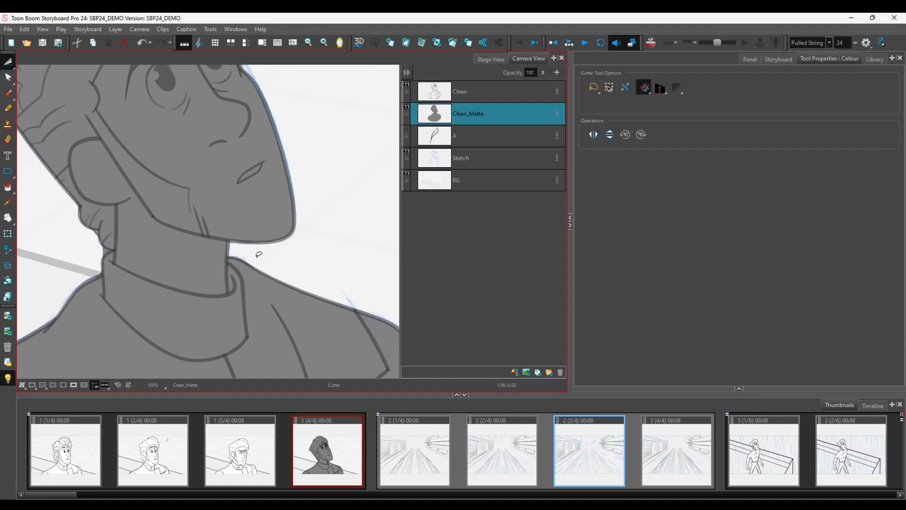
# Turn off the light table and choose the Stencil Brush in Overlay Brush Mode
pyautogui.scroll(-1, 112, 303)
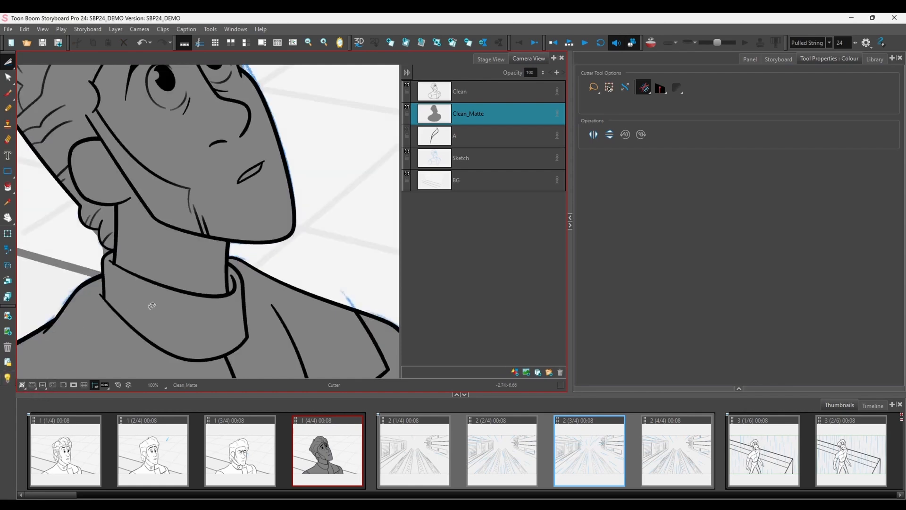
pyautogui.scroll(-1, 141, 309)
pyautogui.scroll(-2, 132, 311)
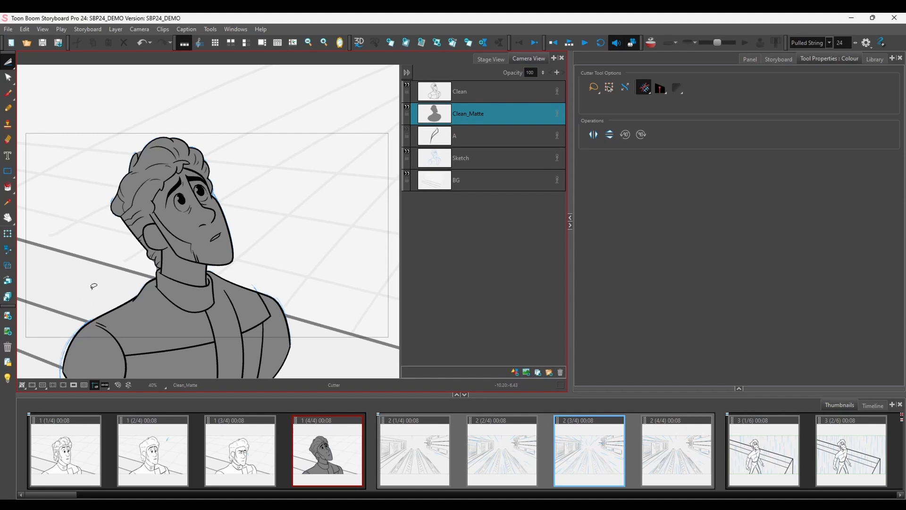
pyautogui.click(8, 93)
pyautogui.click(11, 98)
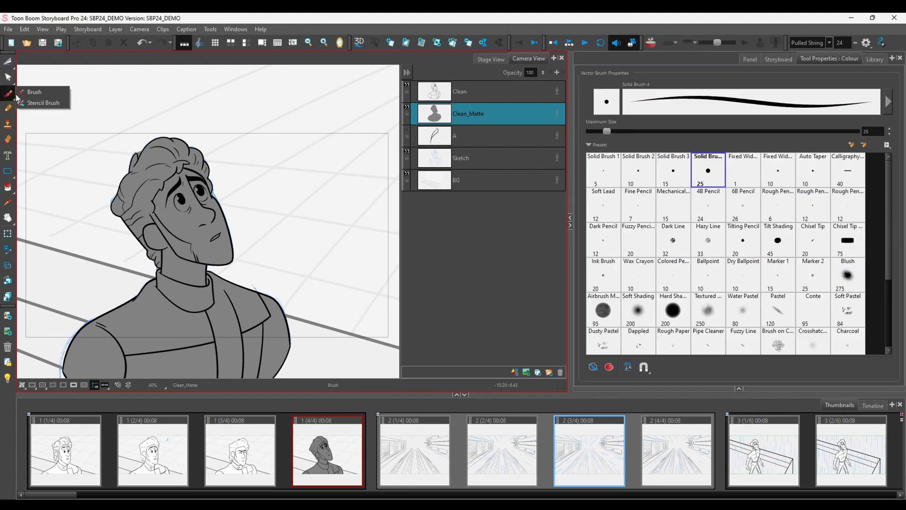
pyautogui.click(26, 105)
pyautogui.click(598, 367)
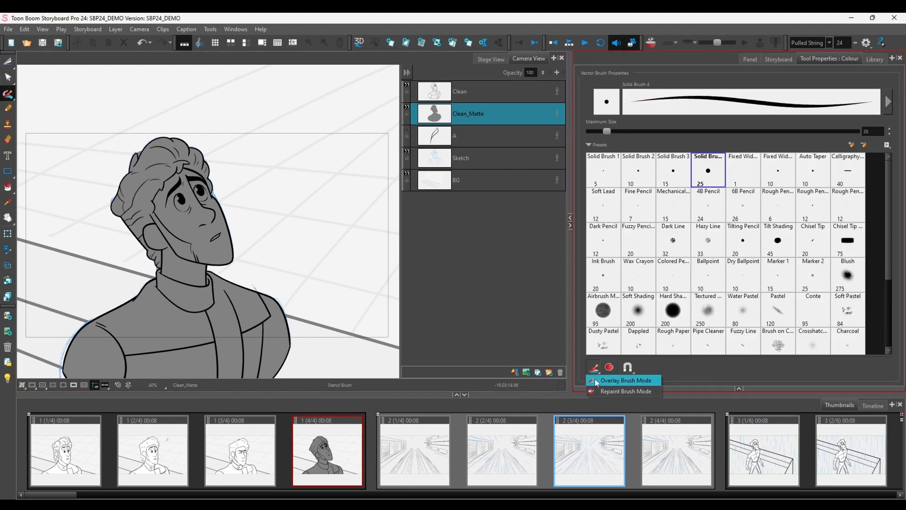
pyautogui.click(595, 378)
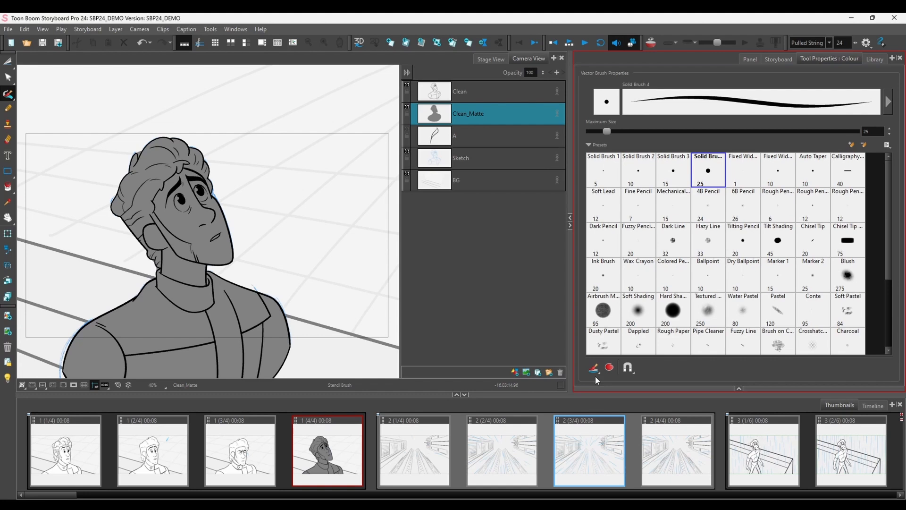
# Paint light blue shading along the left edge of the character's matte with the Soft Shading stencil brush at size 200
pyautogui.click(739, 388)
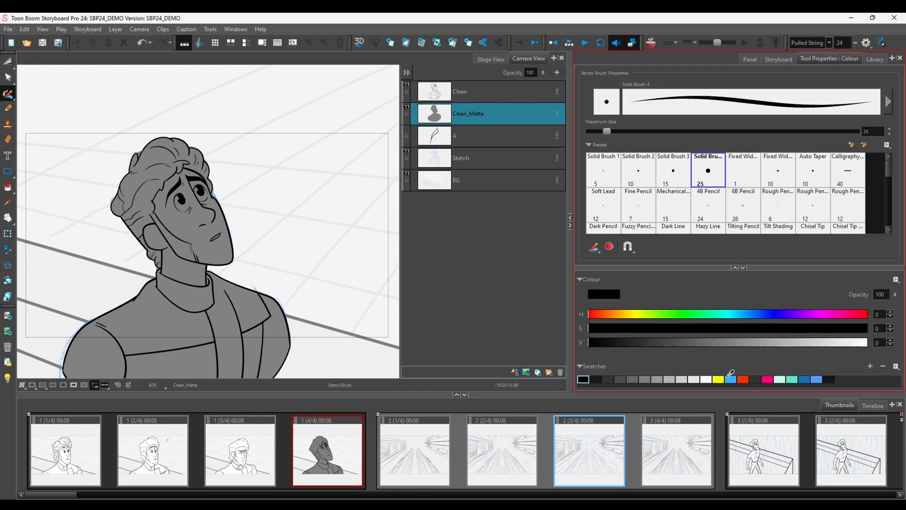
pyautogui.click(730, 379)
pyautogui.click(744, 268)
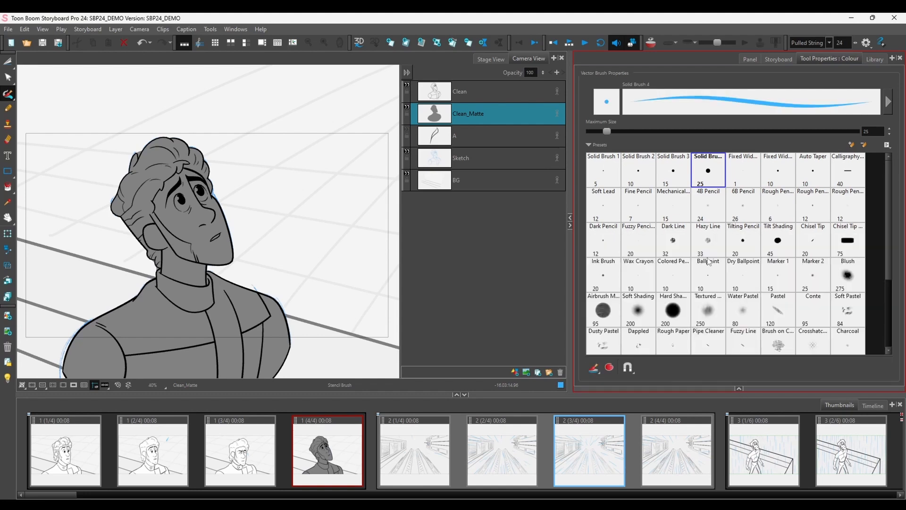
pyautogui.click(640, 304)
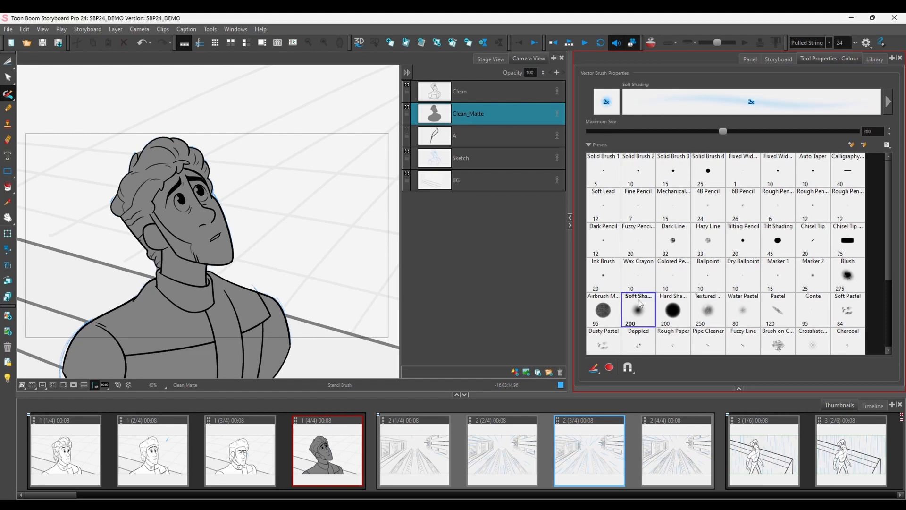
pyautogui.moveTo(142, 150)
pyautogui.mouseDown()
pyautogui.moveTo(115, 204)
pyautogui.moveTo(114, 196)
pyautogui.moveTo(159, 275)
pyautogui.moveTo(83, 339)
pyautogui.moveTo(81, 329)
pyautogui.moveTo(66, 359)
pyautogui.mouseUp()
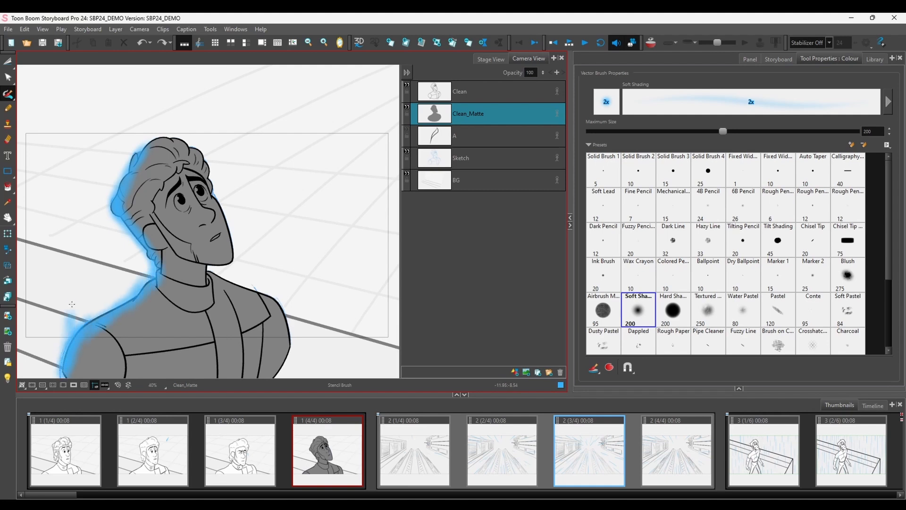
pyautogui.moveTo(72, 304)
pyautogui.mouseDown()
pyautogui.moveTo(119, 310)
pyautogui.moveTo(158, 263)
pyautogui.mouseUp()
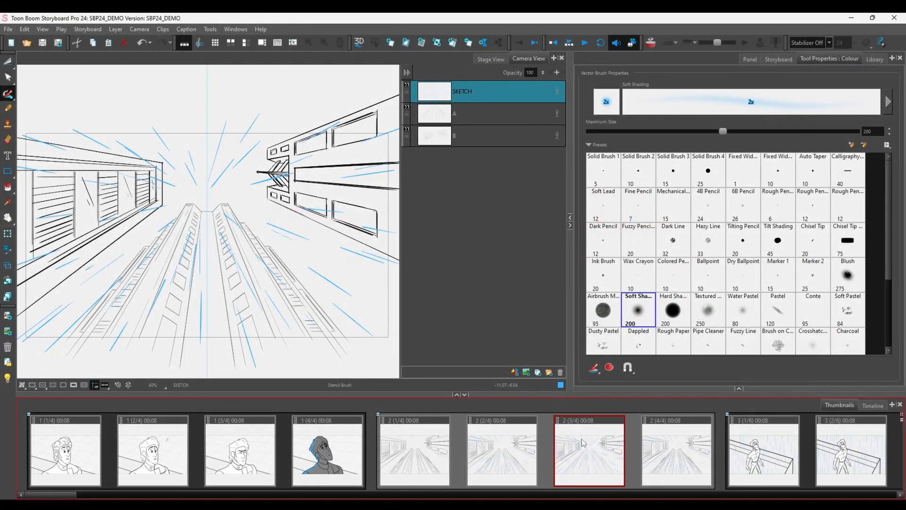
# Open the Guides view beside the Library view and add a Vertical Symmetry guide
pyautogui.click(891, 57)
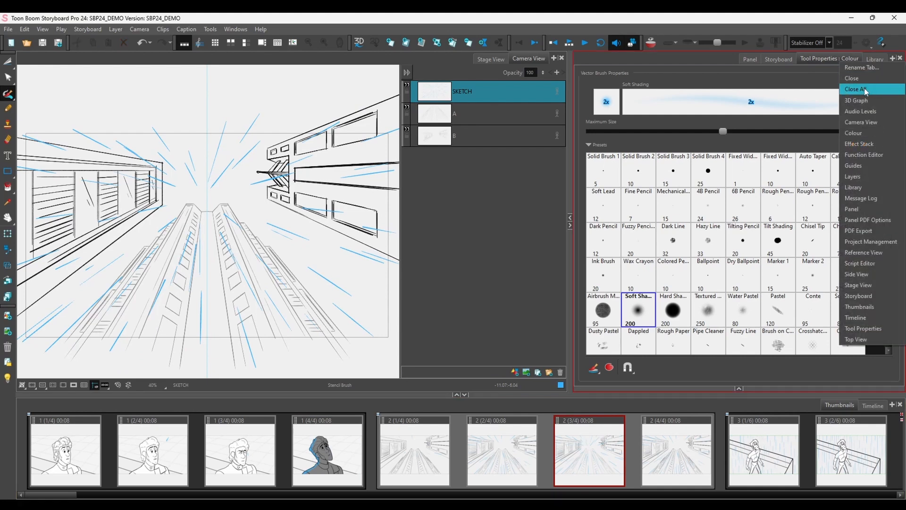
pyautogui.click(850, 165)
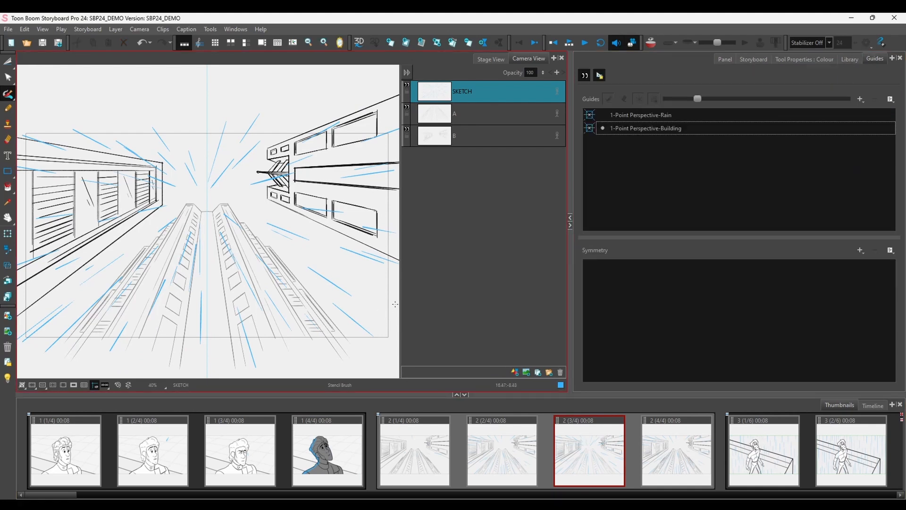
pyautogui.click(629, 141)
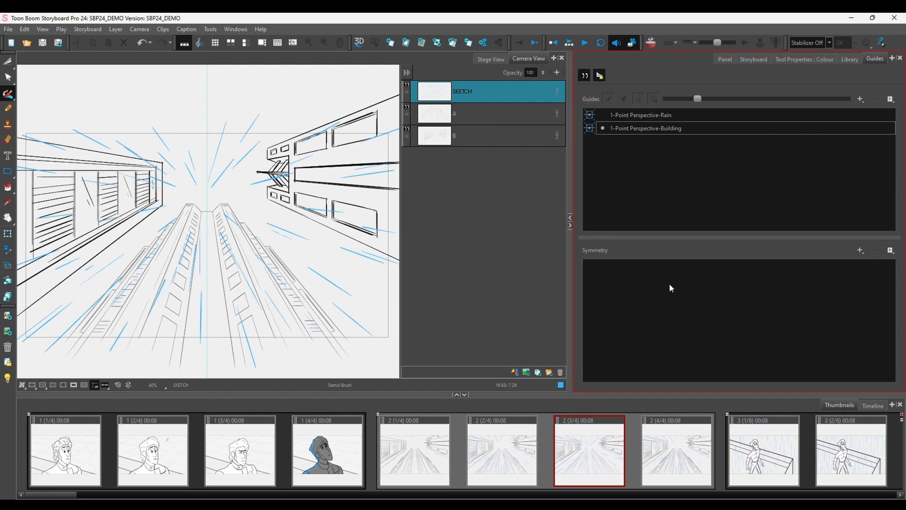
pyautogui.click(859, 251)
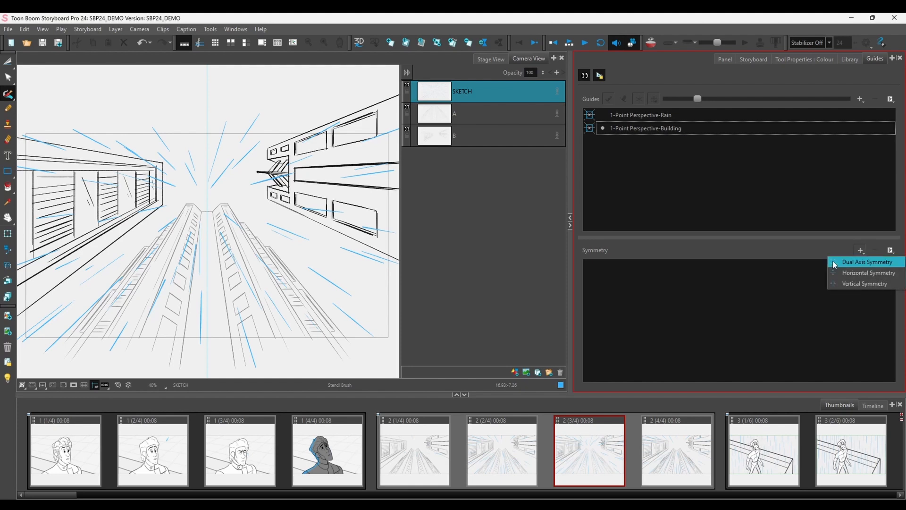
pyautogui.click(835, 287)
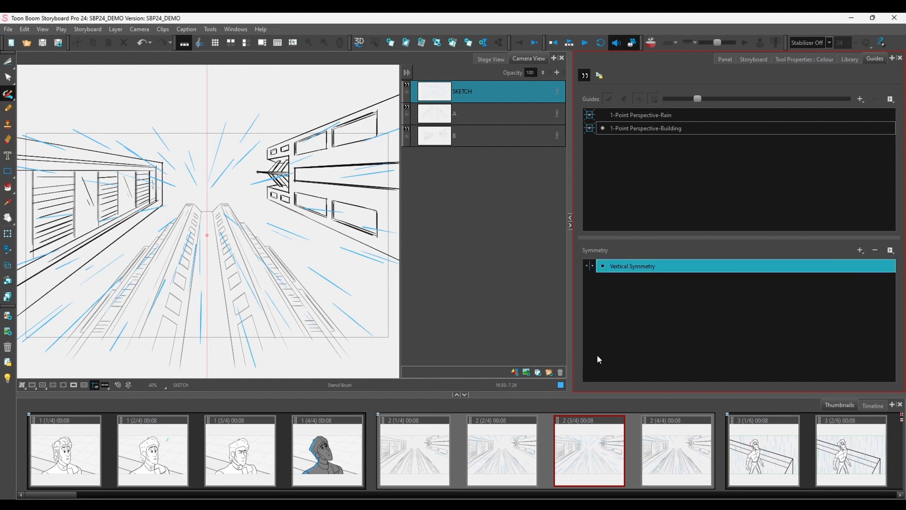
# Turn on the drawing guides with 1-Point Perspective-Building active, and switch from the Stencil Brush to the Brush tool
pyautogui.click(599, 76)
pyautogui.click(615, 129)
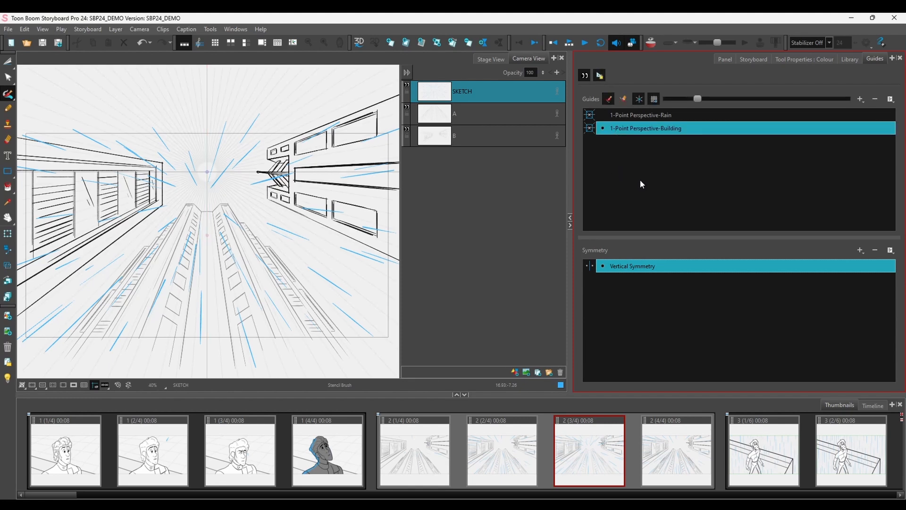
pyautogui.click(12, 95)
pyautogui.click(31, 92)
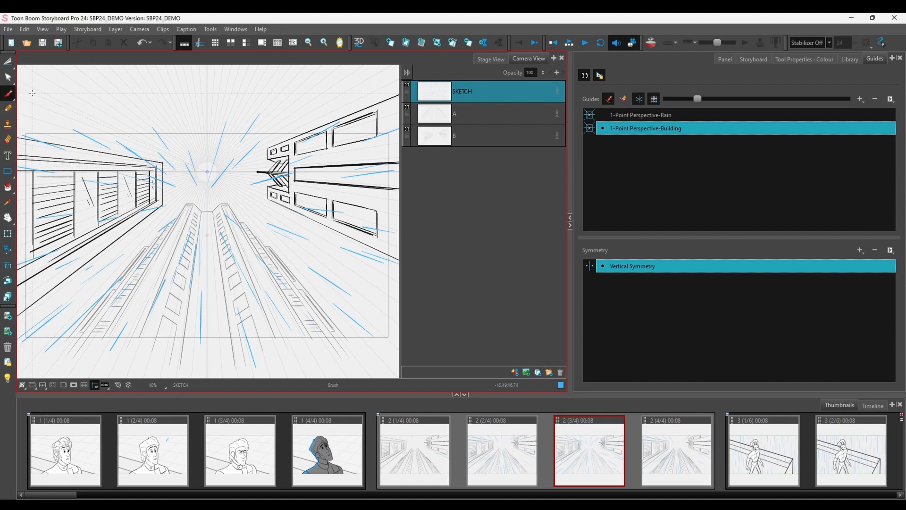
pyautogui.hotkey('ctrl', 'z')
# Add a vector layer above SKETCH and trace the central buildings' rooflines and converging edges in green with perspective and symmetry guides
pyautogui.press('2')
pyautogui.press('2')
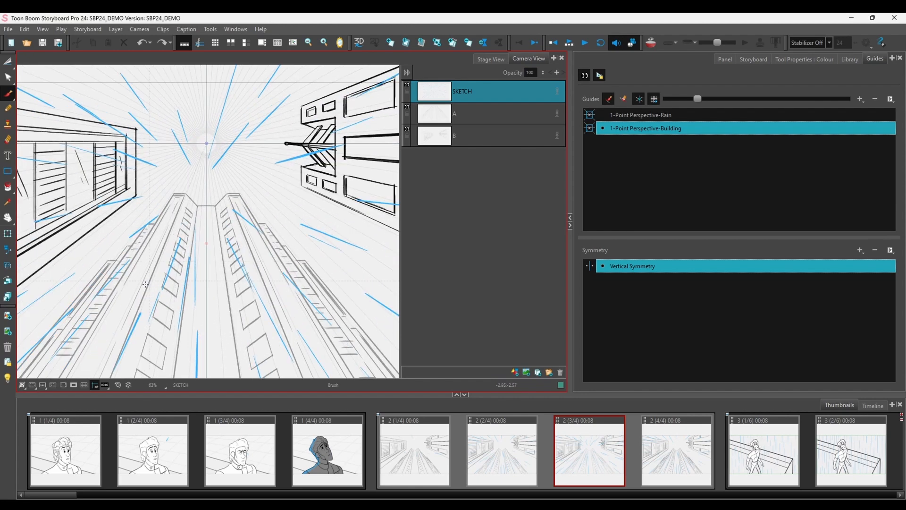
pyautogui.moveTo(142, 290); pyautogui.dragTo(183, 239)
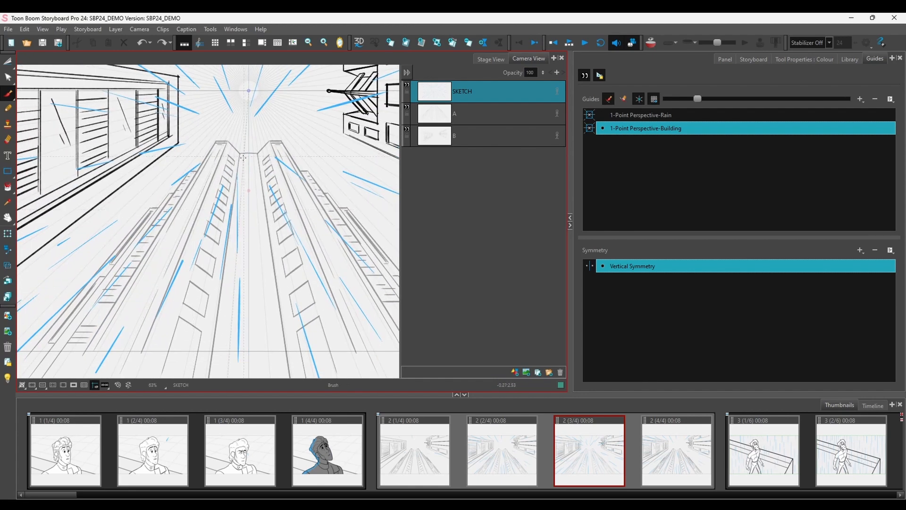
pyautogui.click(514, 372)
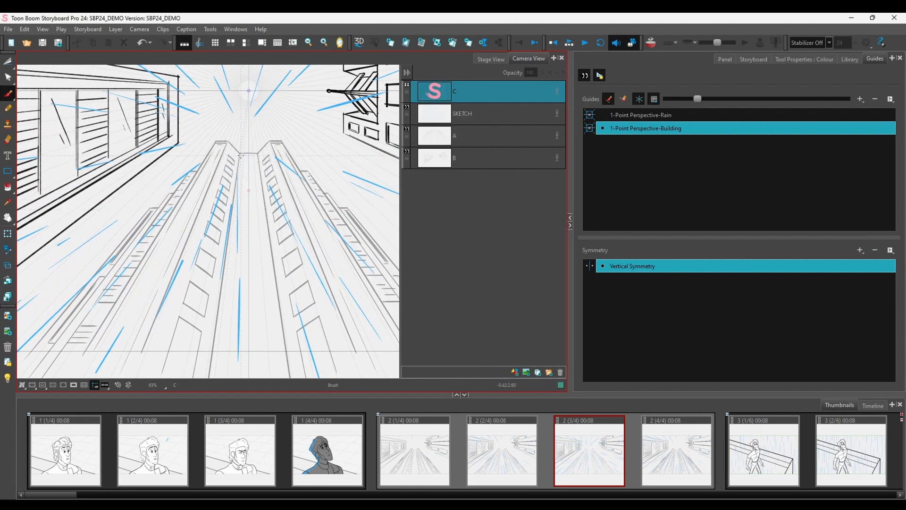
pyautogui.moveTo(239, 153); pyautogui.dragTo(211, 350)
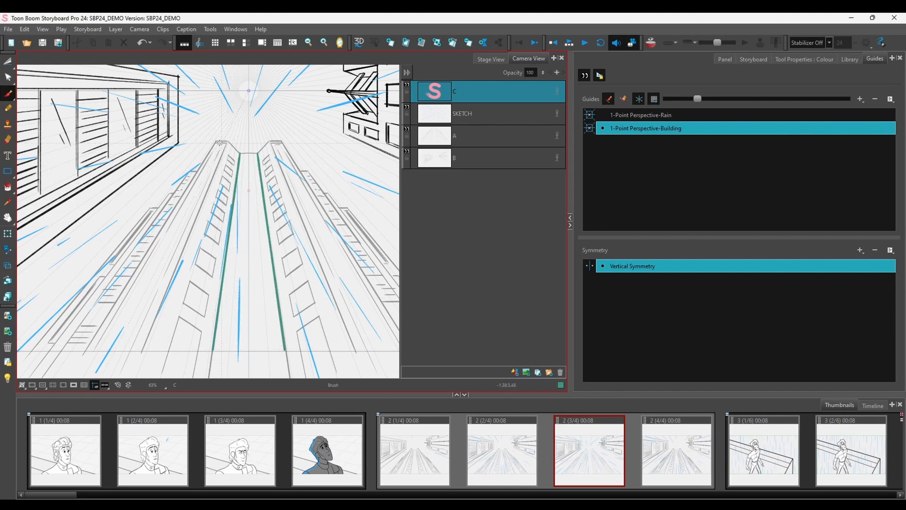
pyautogui.moveTo(223, 141); pyautogui.dragTo(140, 350)
pyautogui.moveTo(214, 143); pyautogui.dragTo(82, 347)
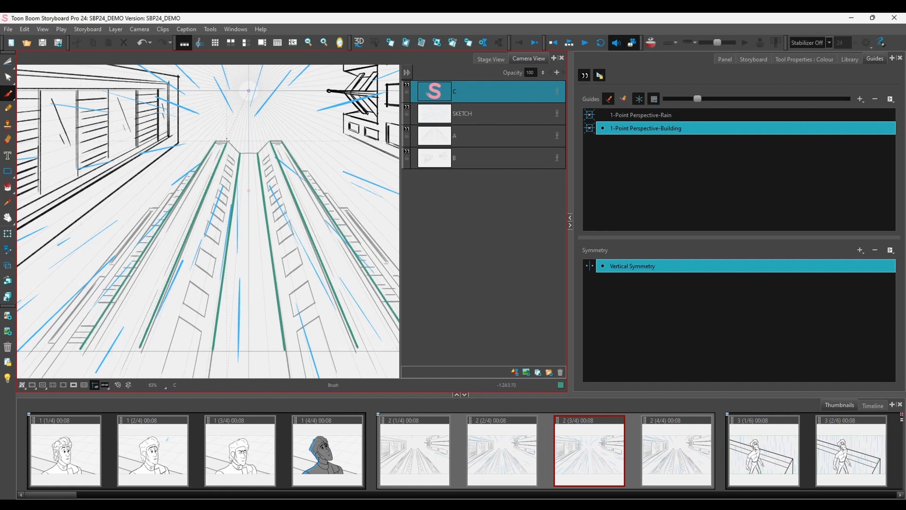
pyautogui.moveTo(221, 141); pyautogui.dragTo(253, 154)
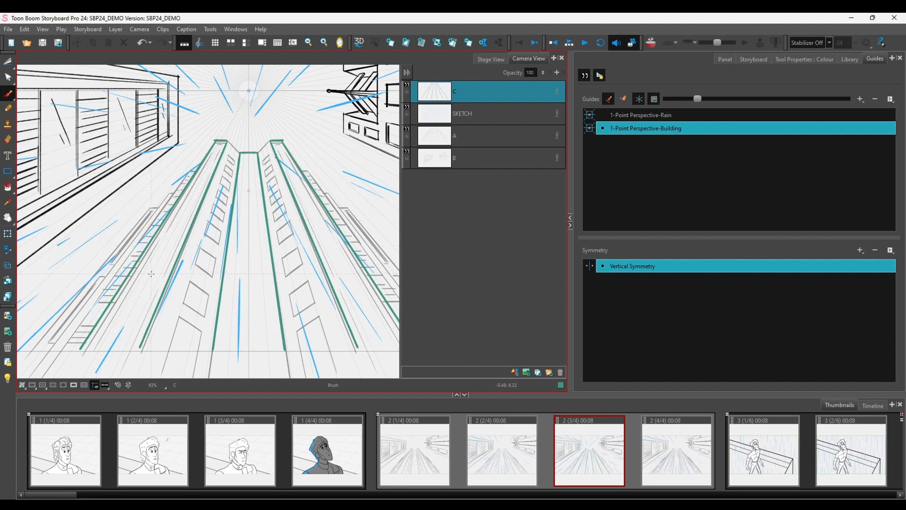
pyautogui.scroll(-3, 107, 311)
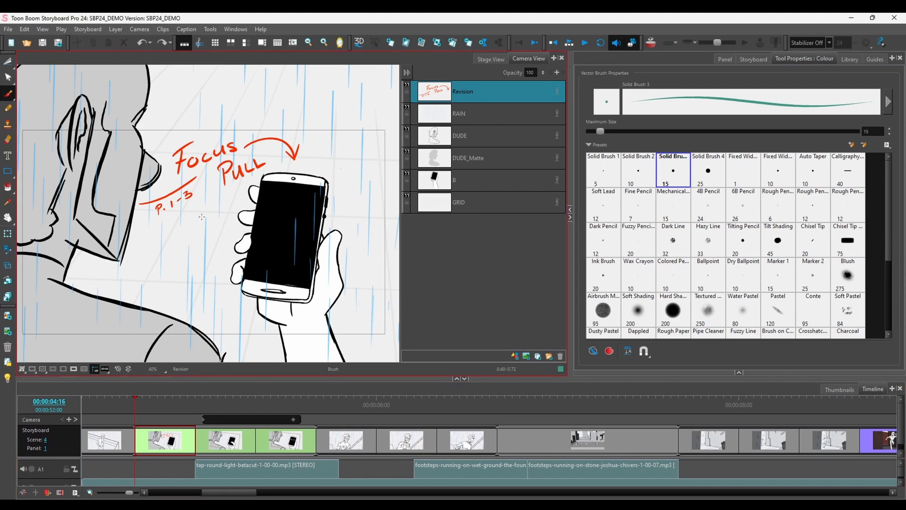
# Hide and show the Revision and DUDE layers in scene 4, panel 1, to examine what each contains
pyautogui.click(406, 86)
pyautogui.click(407, 86)
pyautogui.click(471, 135)
pyautogui.click(407, 130)
pyautogui.click(406, 130)
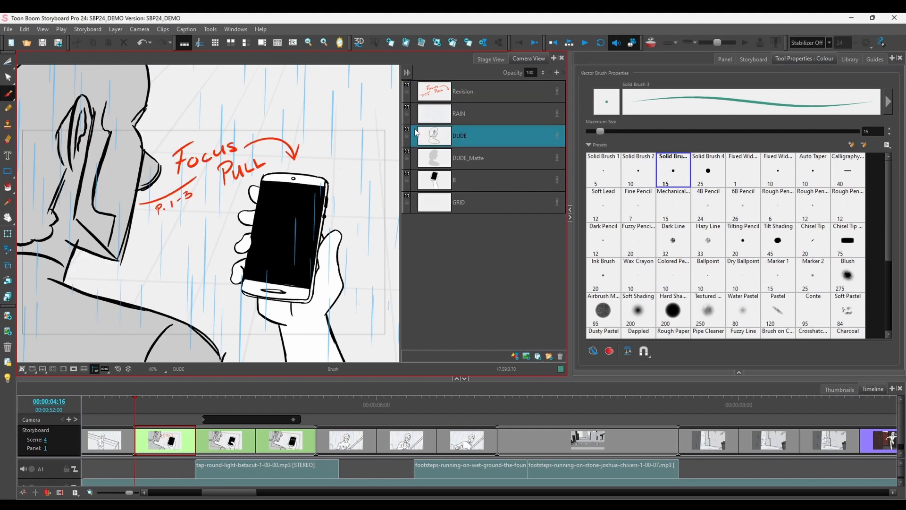
# Make the DUDE layer a shared drawing and copy it to panels 2 and 3 of scene 4, replacing their existing DUDE layers
pyautogui.rightClick(474, 137)
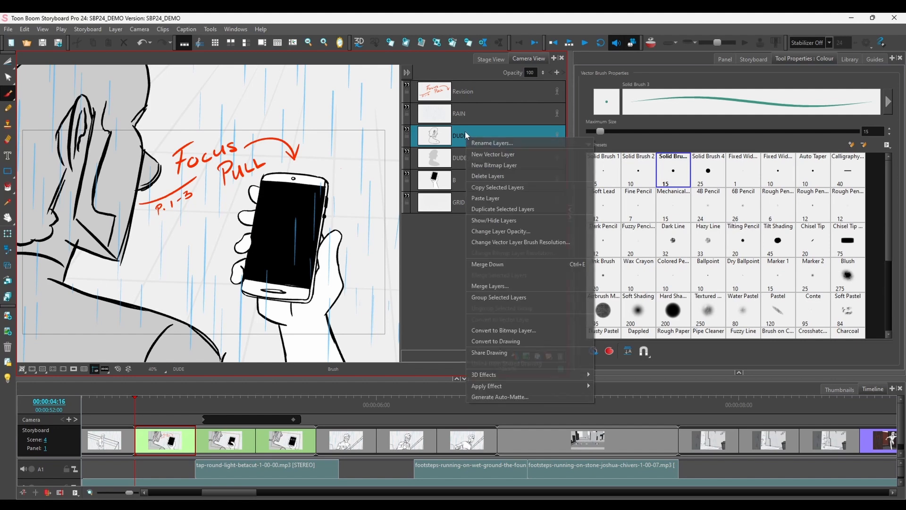
pyautogui.click(481, 352)
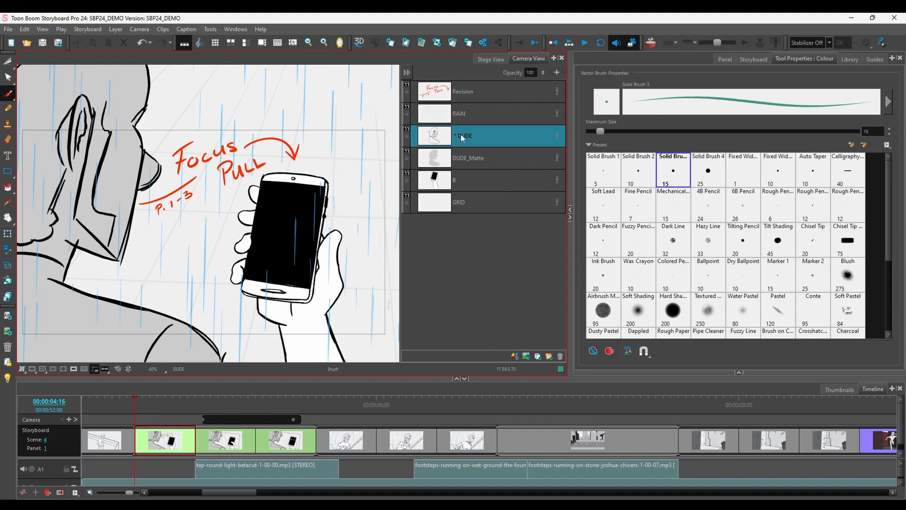
pyautogui.moveTo(461, 134); pyautogui.dragTo(236, 444)
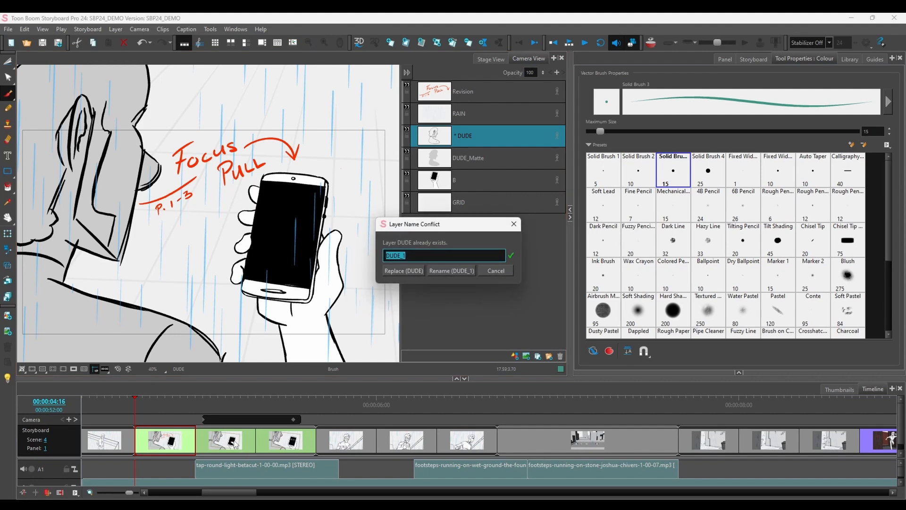
pyautogui.click(403, 271)
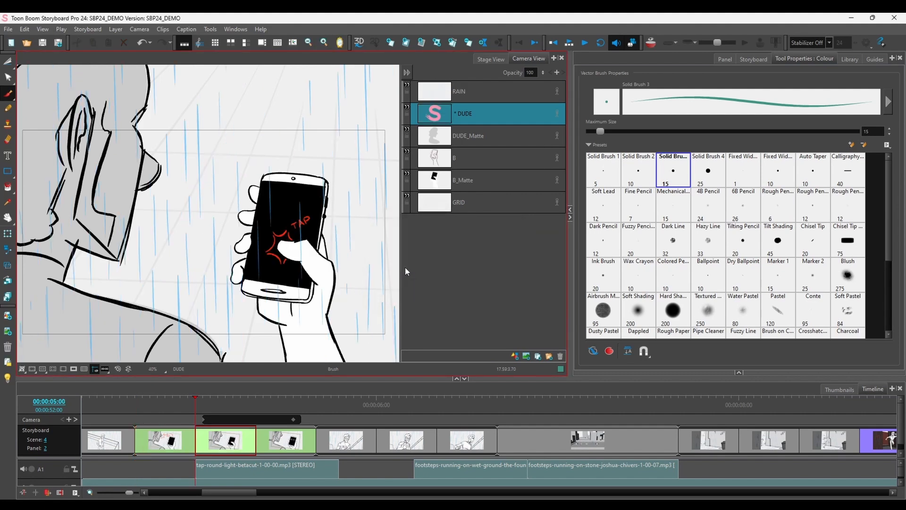
pyautogui.moveTo(458, 115); pyautogui.dragTo(286, 443)
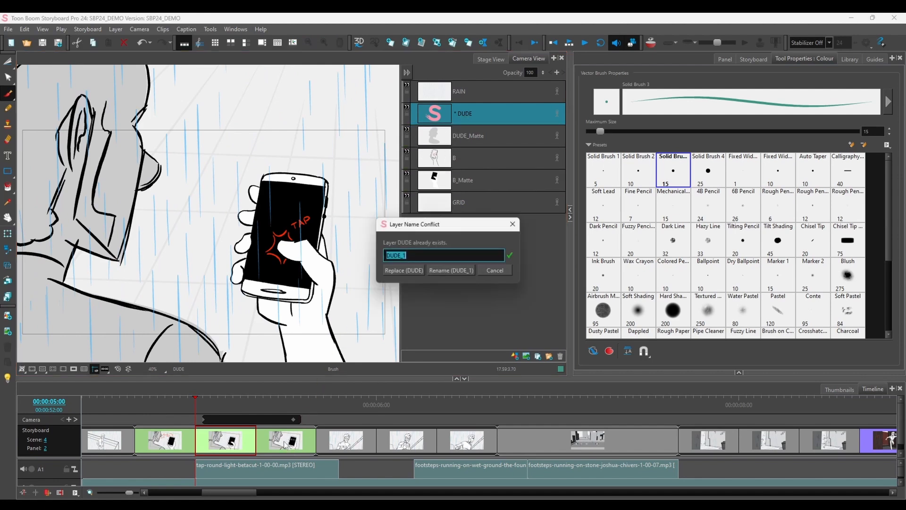
pyautogui.click(400, 271)
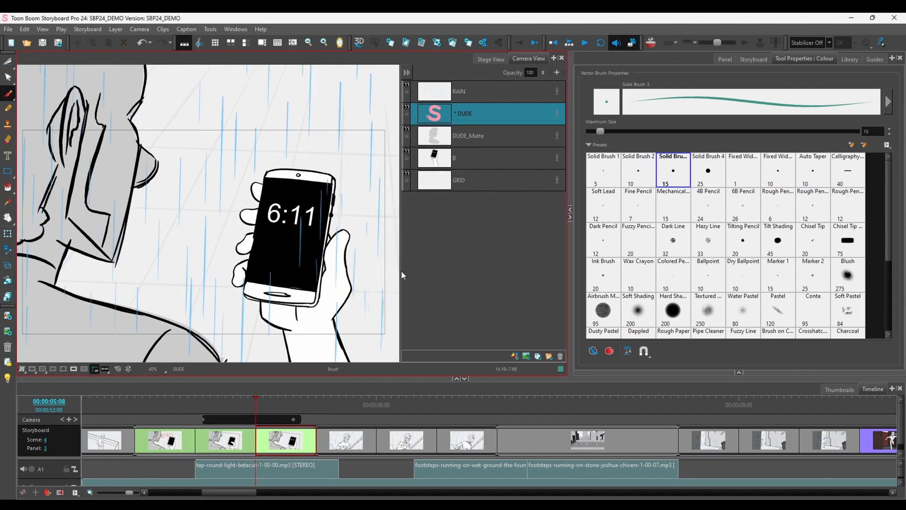
# Apply a Blur with radius 5 and High quality to panel 1's shared DUDE layer, and check panels 2 and 3
pyautogui.click(149, 445)
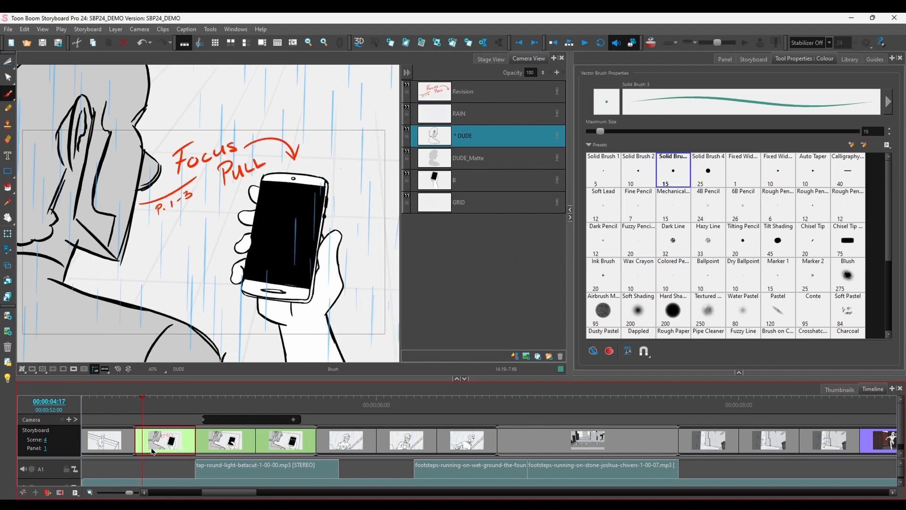
pyautogui.rightClick(463, 137)
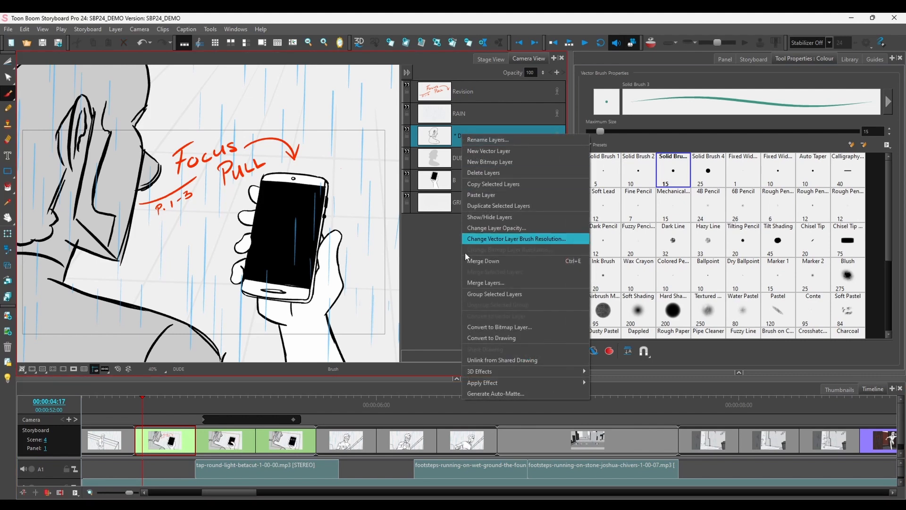
pyautogui.moveTo(478, 383)
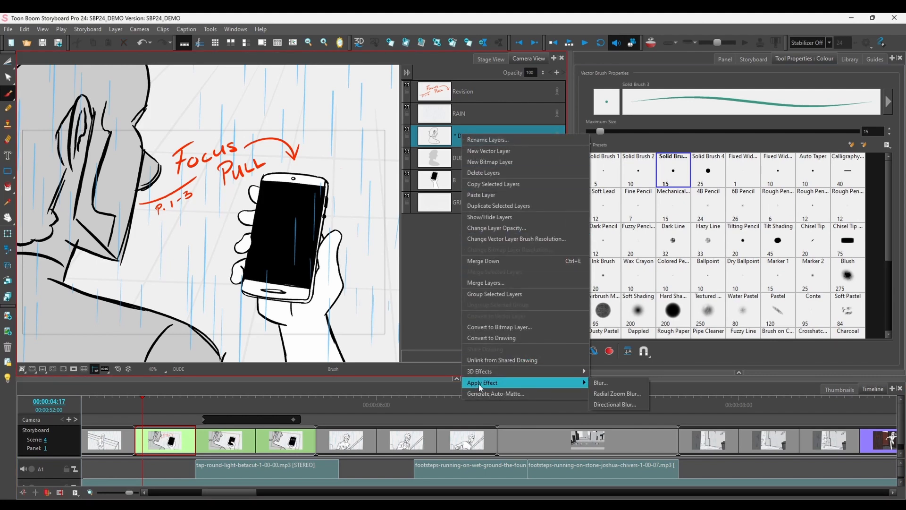
pyautogui.click(600, 383)
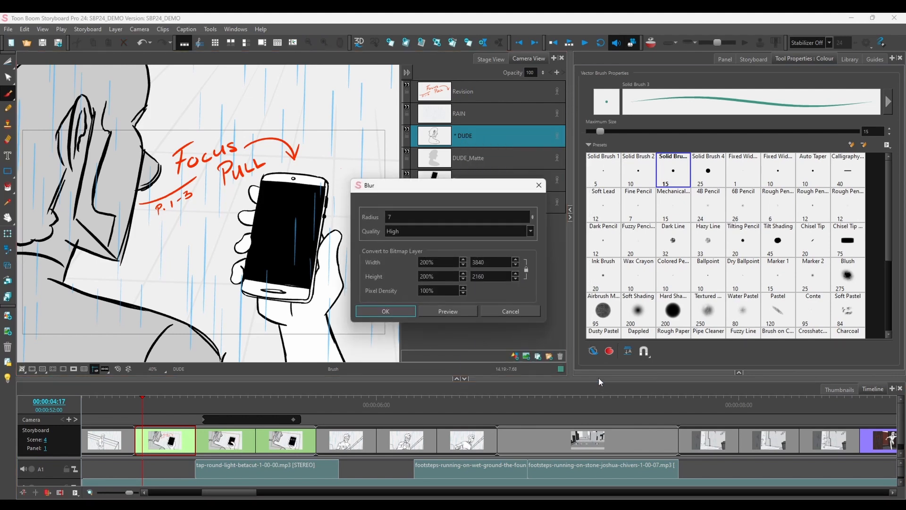
pyautogui.doubleClick(388, 217)
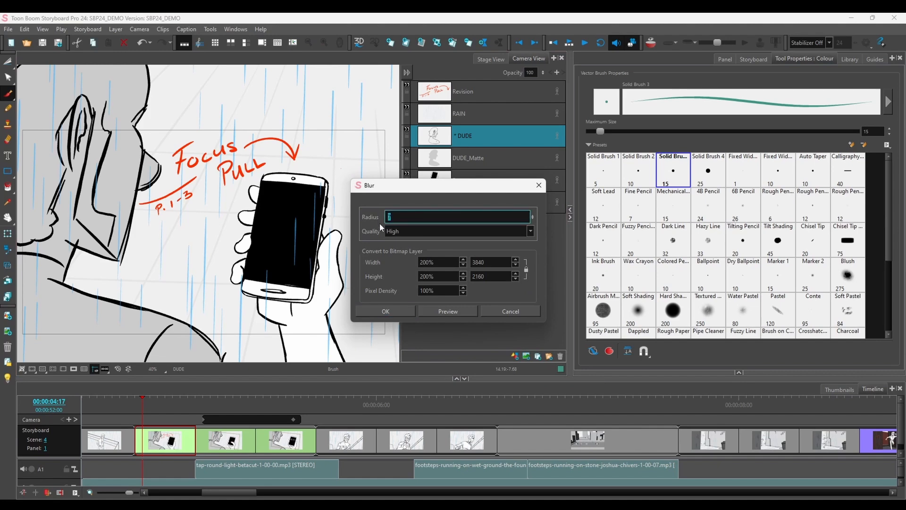
pyautogui.click(435, 313)
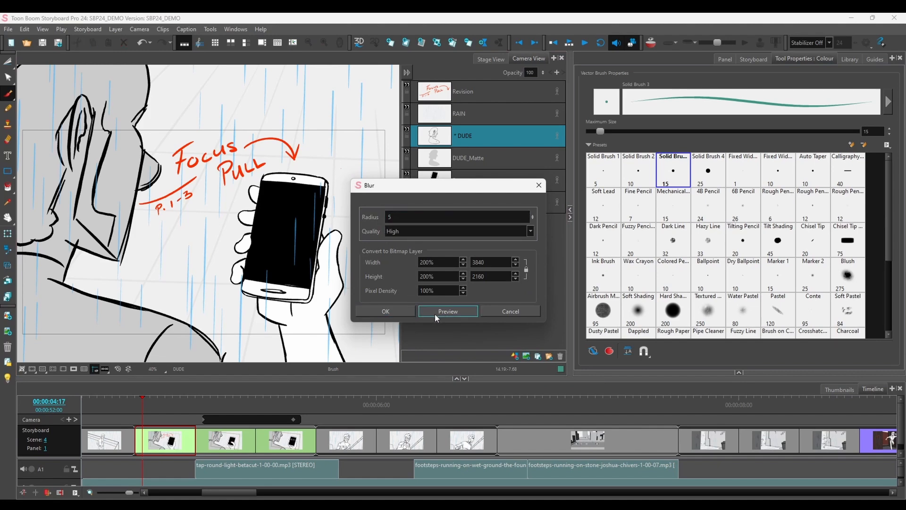
pyautogui.click(387, 312)
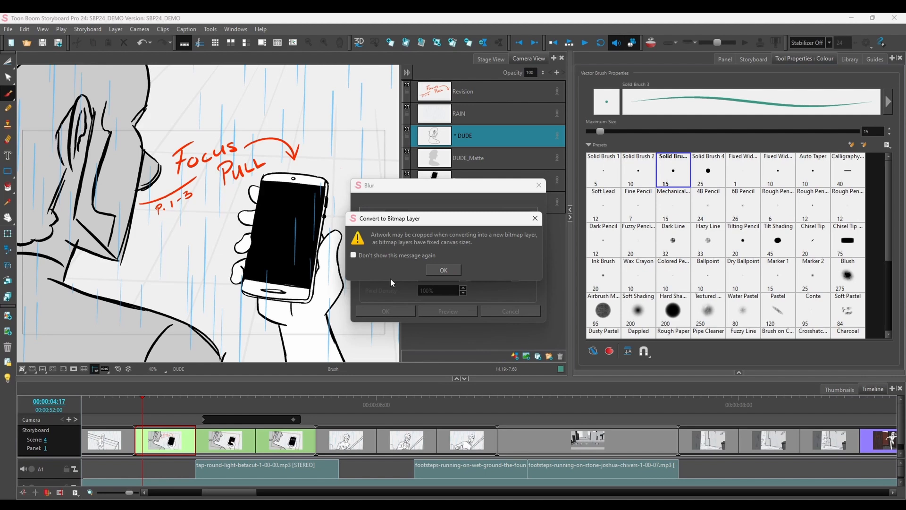
pyautogui.click(435, 270)
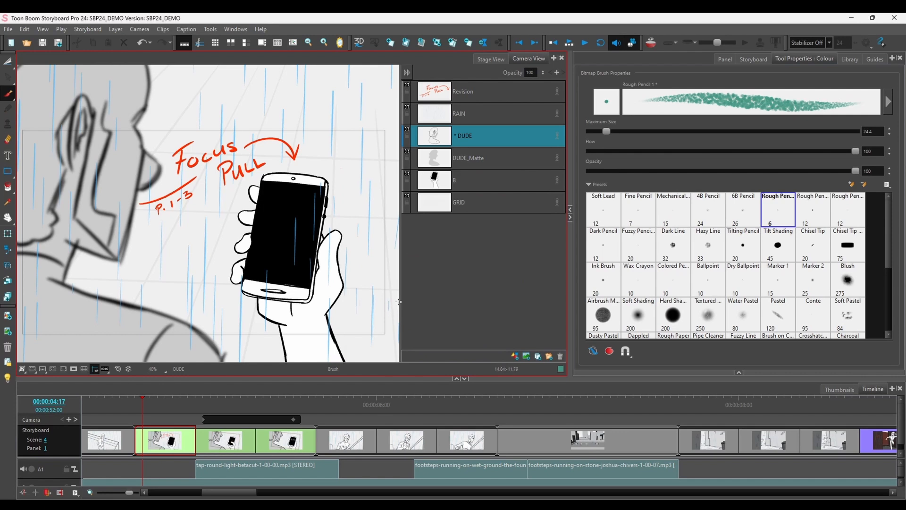
pyautogui.click(225, 445)
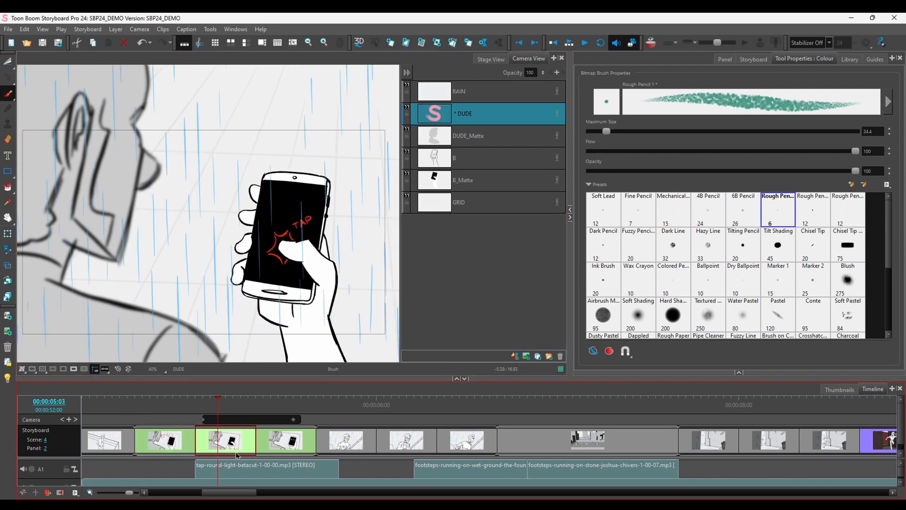
pyautogui.click(271, 435)
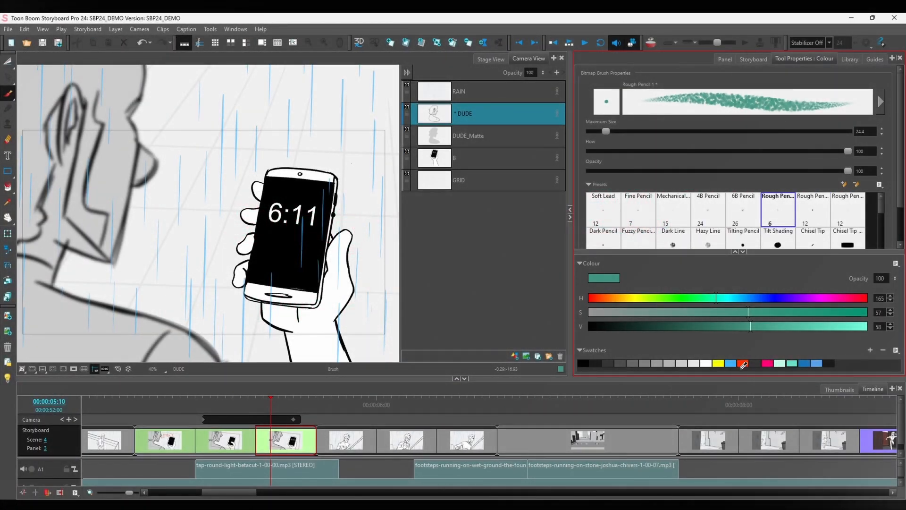
# Set the drawing colour to black with the Soft Lead brush preset and collapse the Colour view
pyautogui.click(583, 363)
pyautogui.click(598, 214)
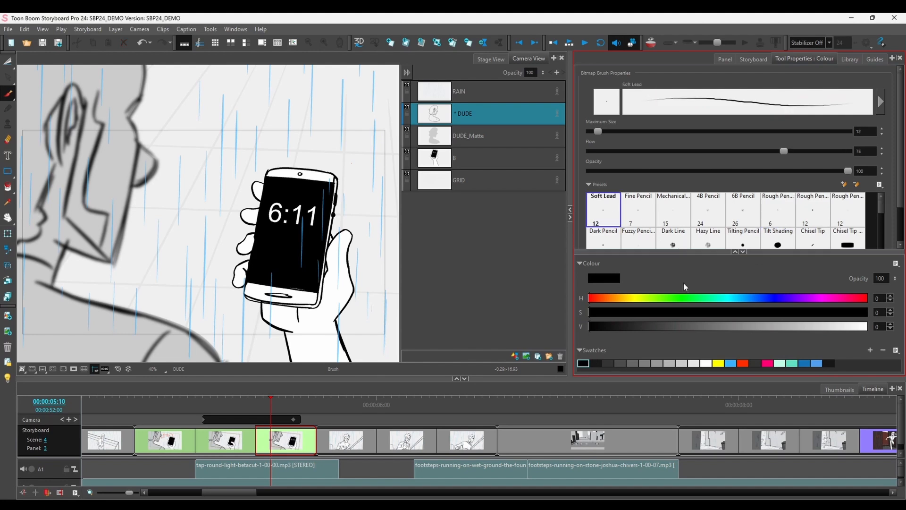
pyautogui.click(744, 252)
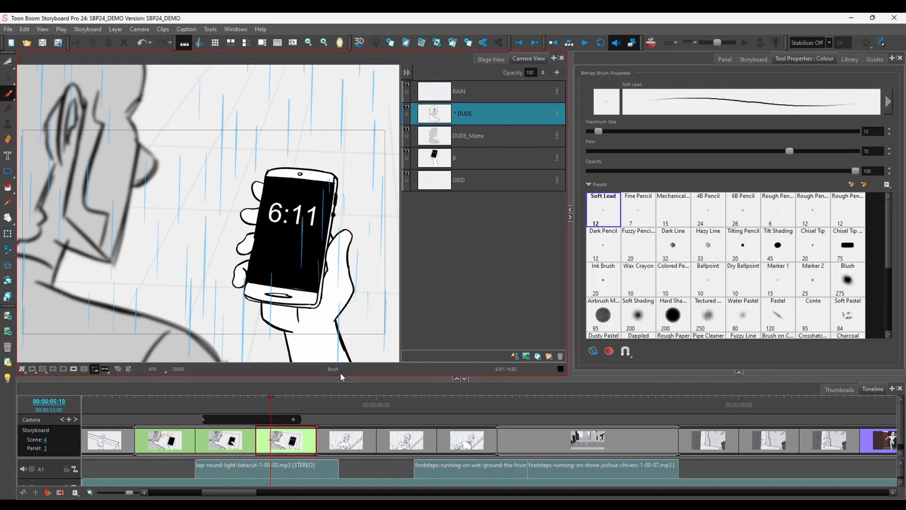
# Go to scene 6, then show and expand the Cloud_Train_Cityscape layer group to reveal its layers
pyautogui.click(498, 406)
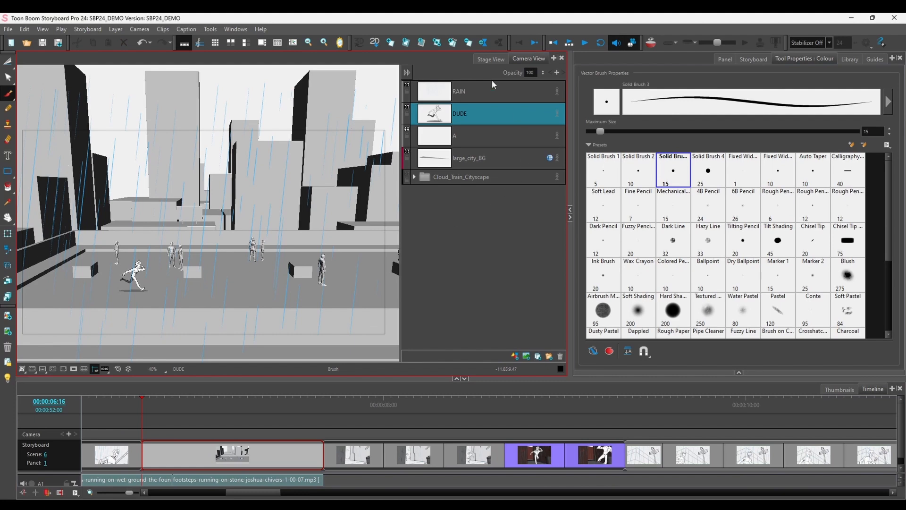
pyautogui.click(442, 178)
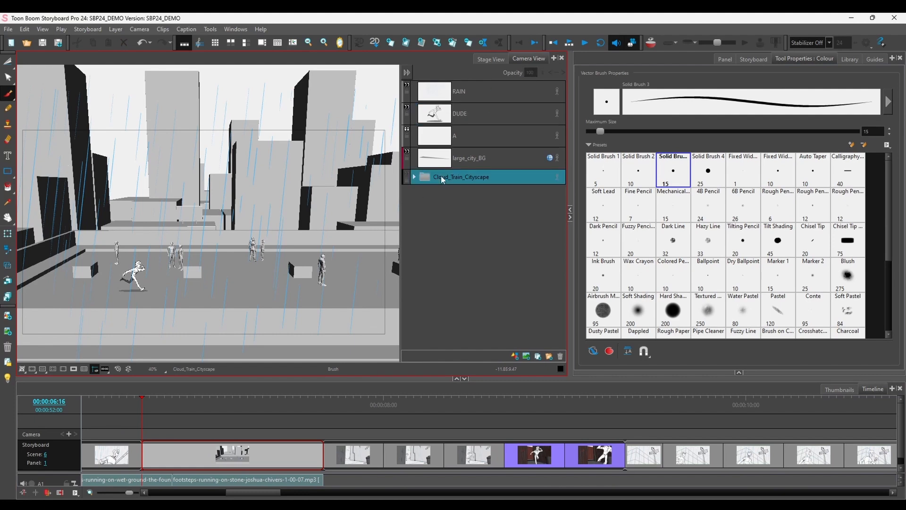
pyautogui.click(414, 178)
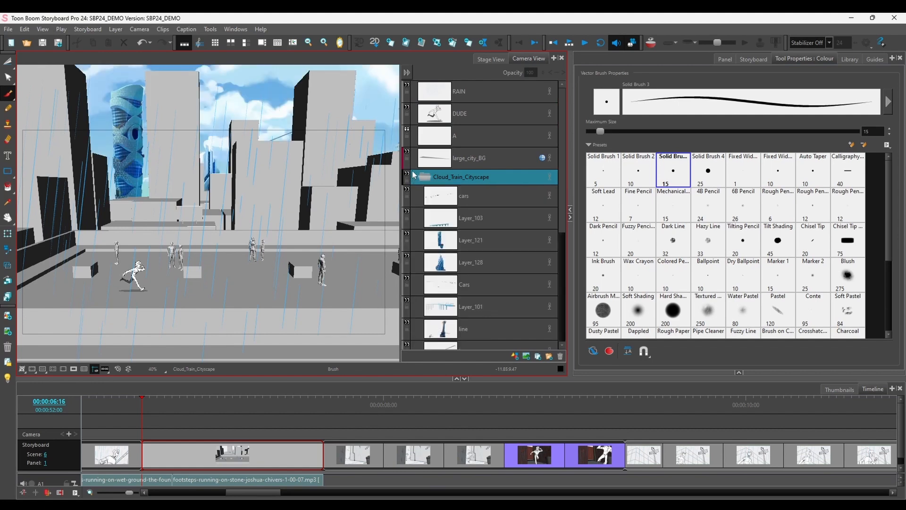
pyautogui.moveTo(560, 230); pyautogui.dragTo(519, 253)
# Add Layer Transform keyframes to the DUDE layer at the first and last frames of scene 6
pyautogui.click(468, 115)
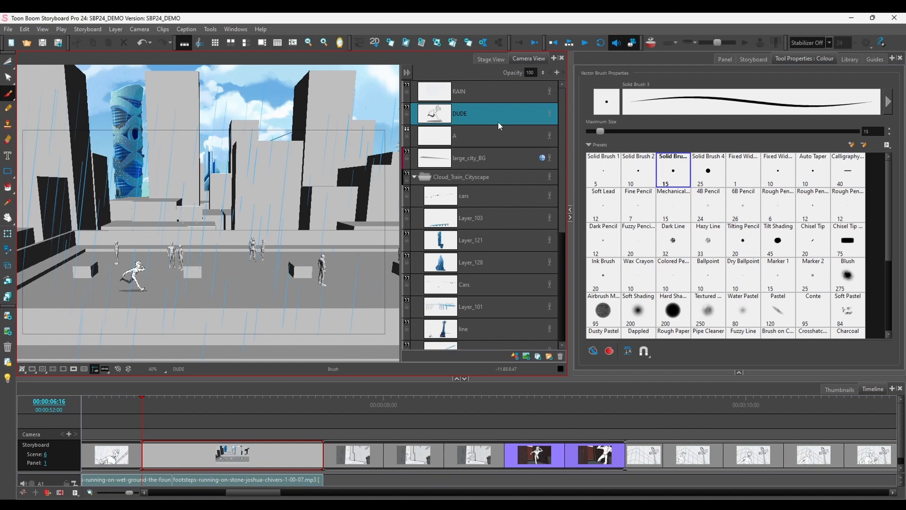
pyautogui.click(8, 234)
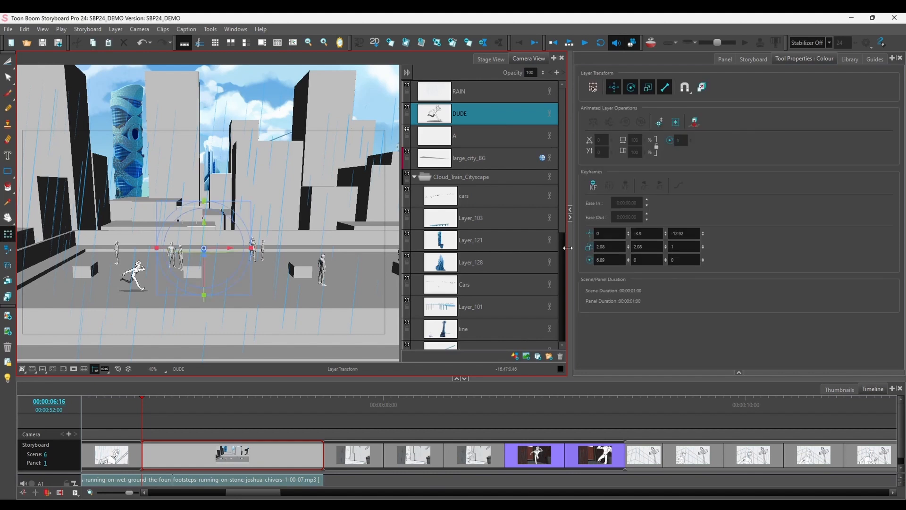
pyautogui.click(592, 185)
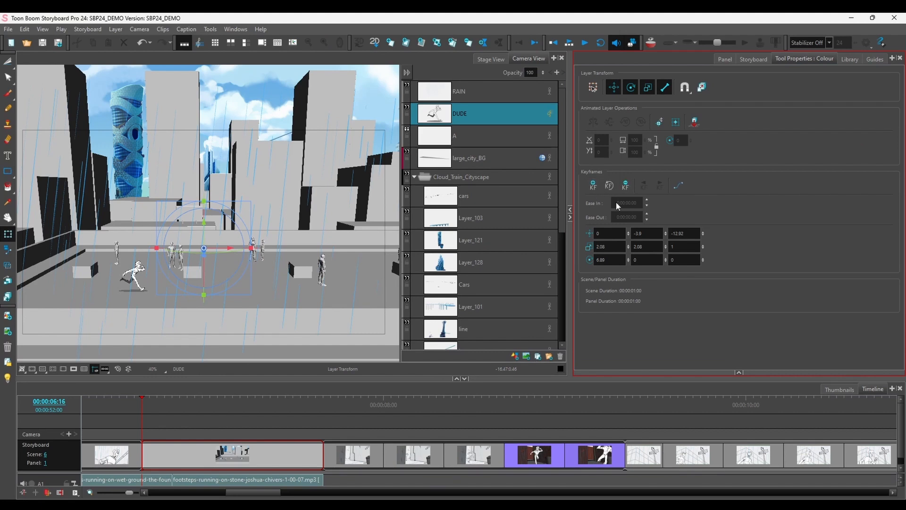
pyautogui.click(534, 45)
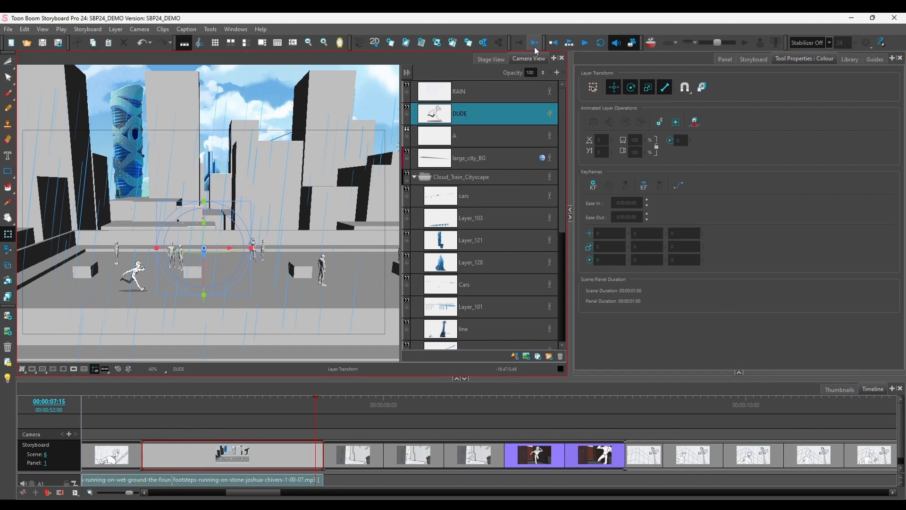
pyautogui.click(594, 187)
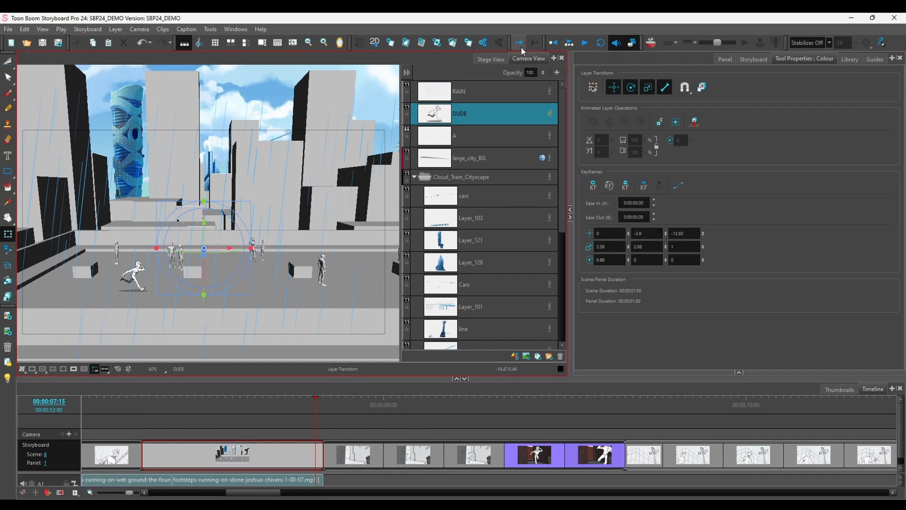
# Move the DUDE layer horizontally to an X position of about 58.89 at the last keyframe and scrub back through the panel
pyautogui.moveTo(231, 249); pyautogui.dragTo(573, 299)
pyautogui.click(573, 299)
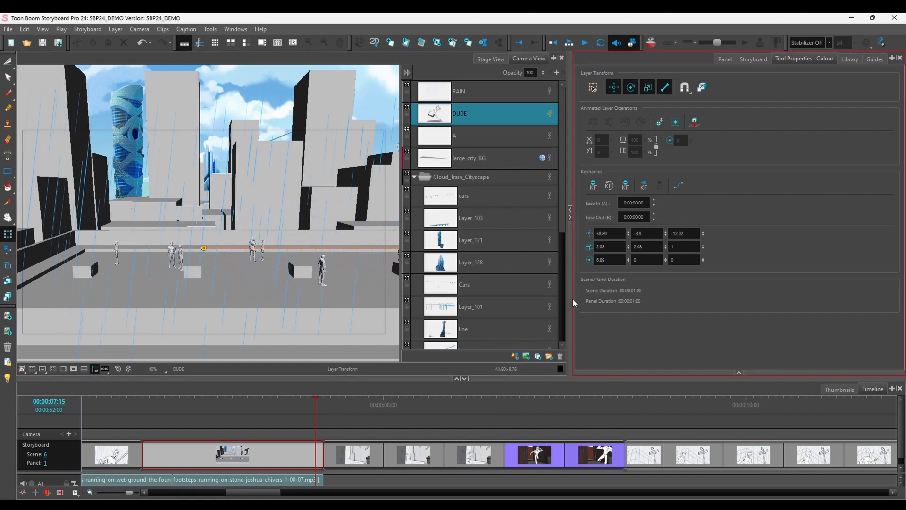
pyautogui.moveTo(314, 397); pyautogui.dragTo(149, 398)
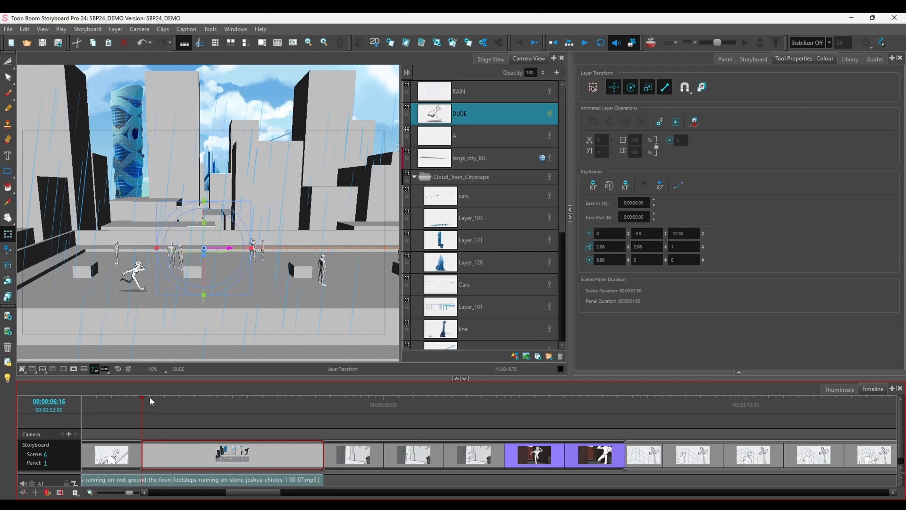
# Add camera keyframes at the first and last frames of scene 6
pyautogui.click(8, 250)
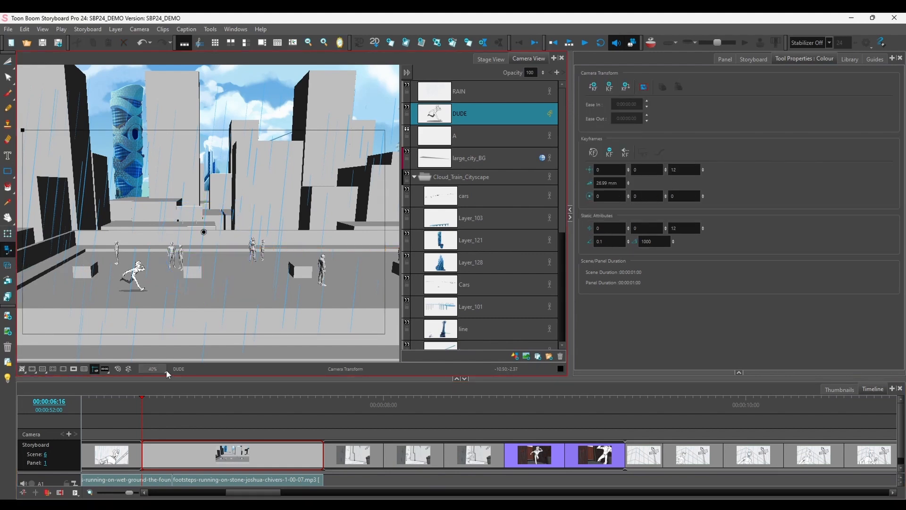
pyautogui.click(609, 88)
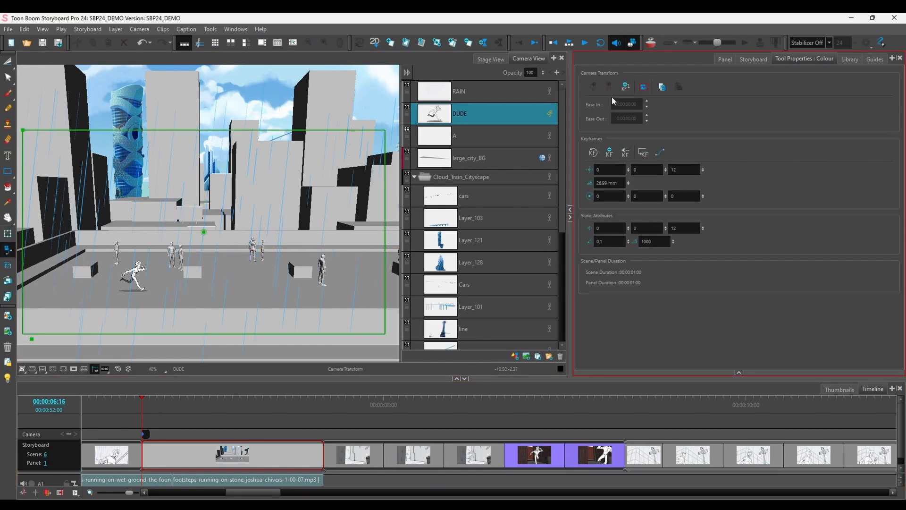
pyautogui.click(535, 43)
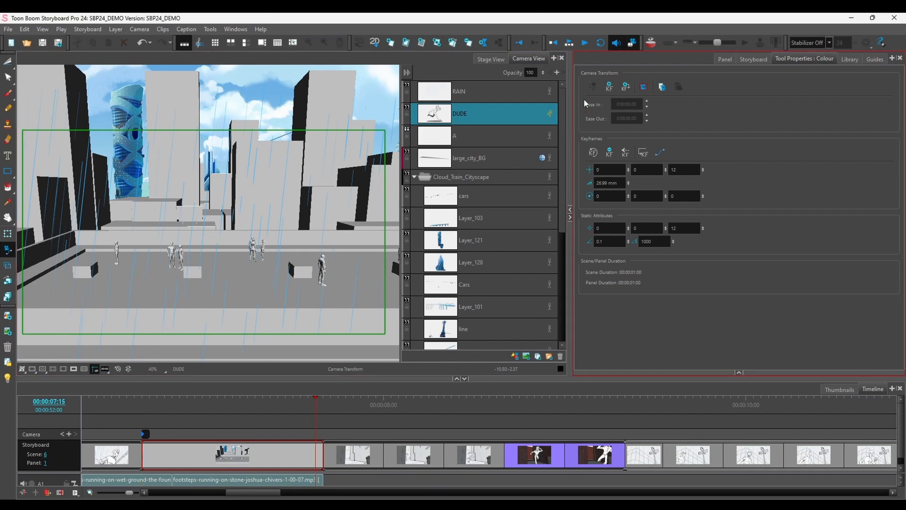
pyautogui.click(609, 86)
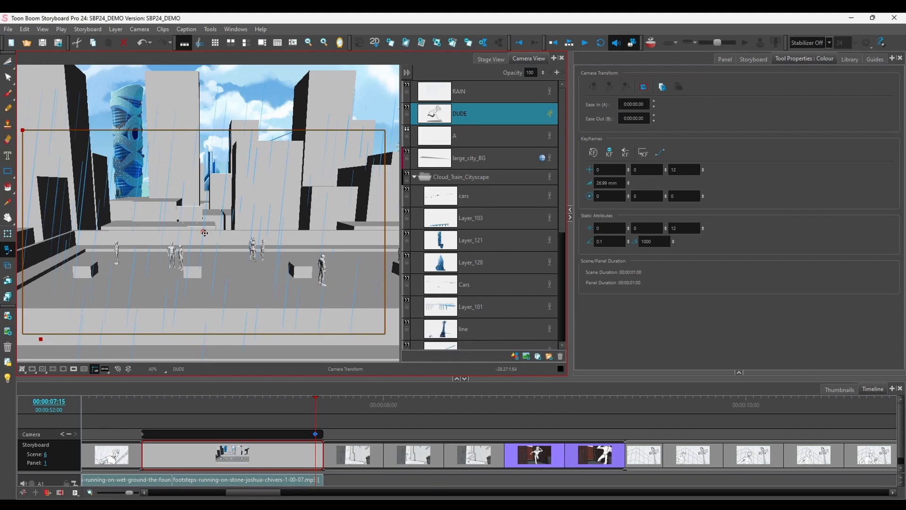
# Reposition the camera at the last keyframe to follow the running figure, at about X 37.14, Y 1.62, Z 16.22, and scrub the move
pyautogui.moveTo(205, 232); pyautogui.dragTo(220, 211)
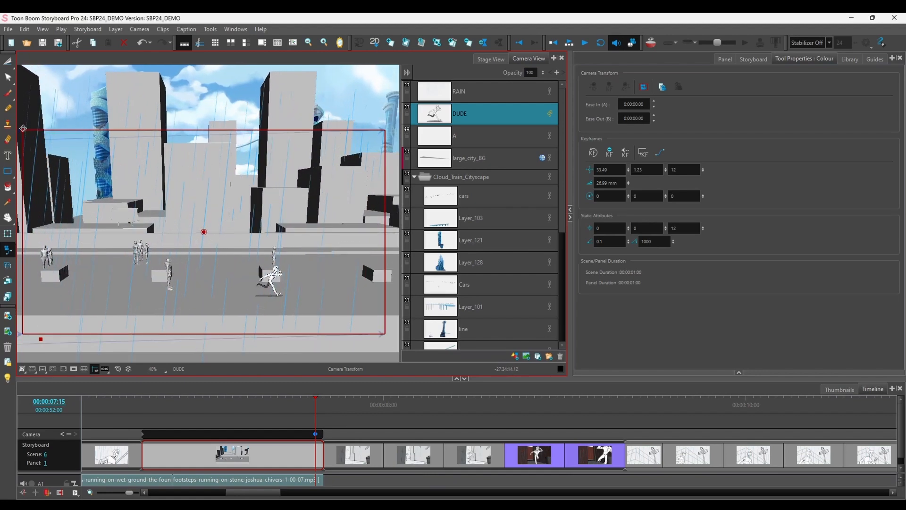
pyautogui.moveTo(21, 127); pyautogui.dragTo(8, 93)
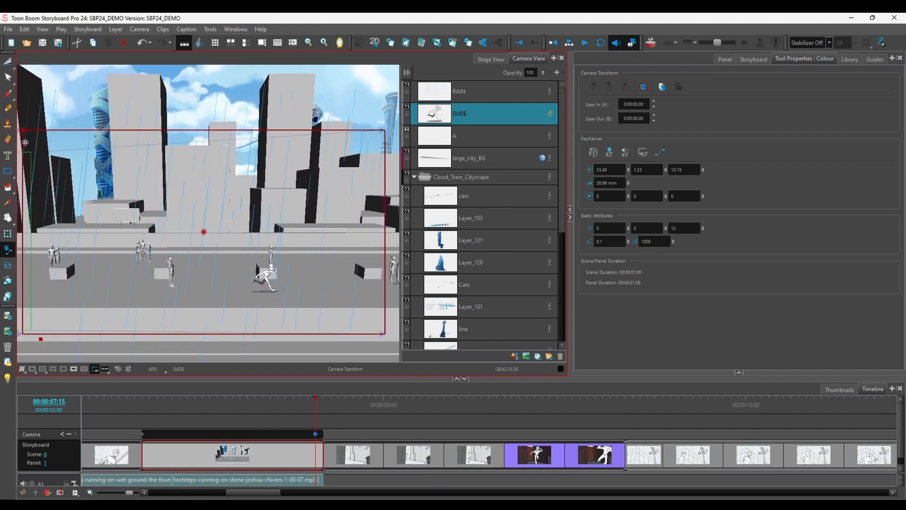
pyautogui.press('space')
pyautogui.moveTo(104, 262); pyautogui.dragTo(138, 267)
pyautogui.moveTo(56, 135); pyautogui.dragTo(25, 89)
pyautogui.scroll(-1, 110, 222)
pyautogui.scroll(-1, 100, 233)
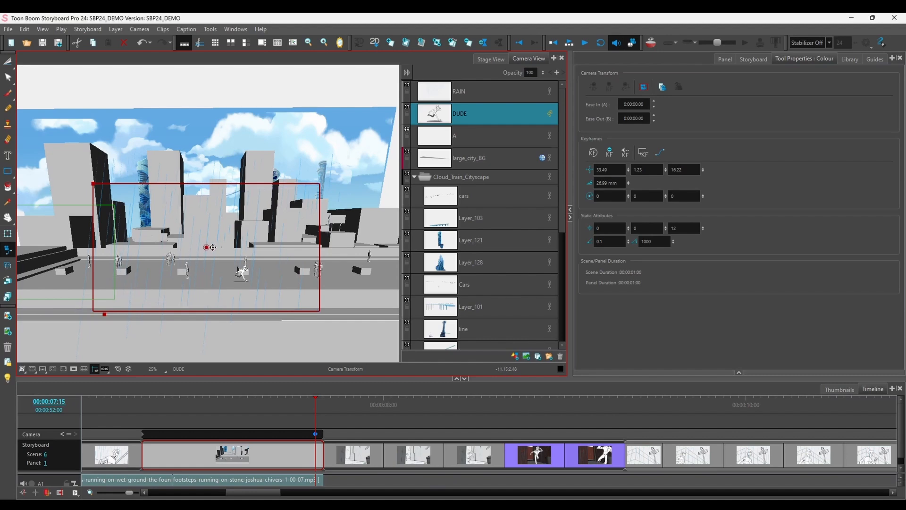
pyautogui.moveTo(209, 246); pyautogui.dragTo(220, 241)
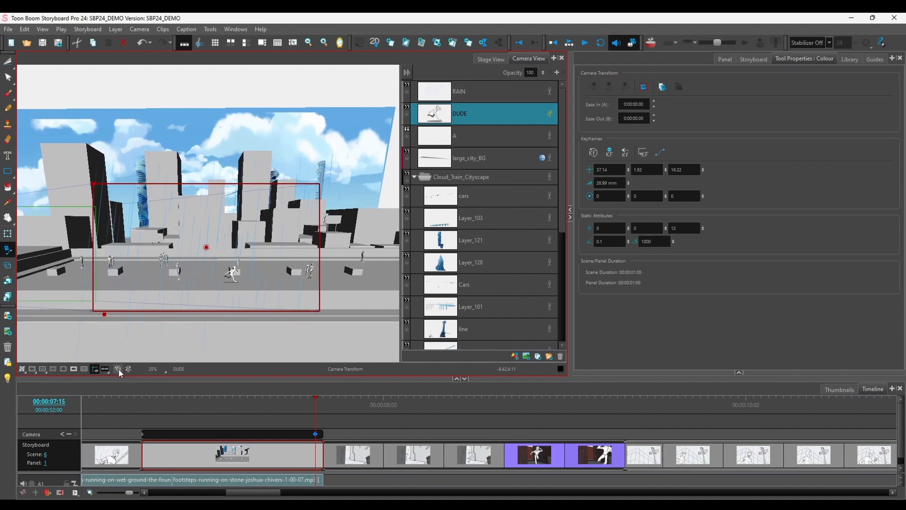
pyautogui.scroll(2, 219, 241)
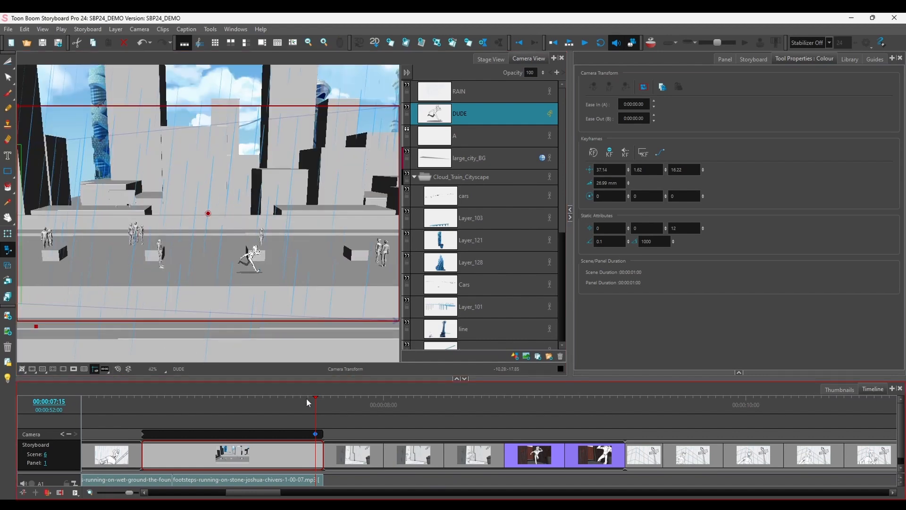
pyautogui.moveTo(308, 402); pyautogui.dragTo(150, 407)
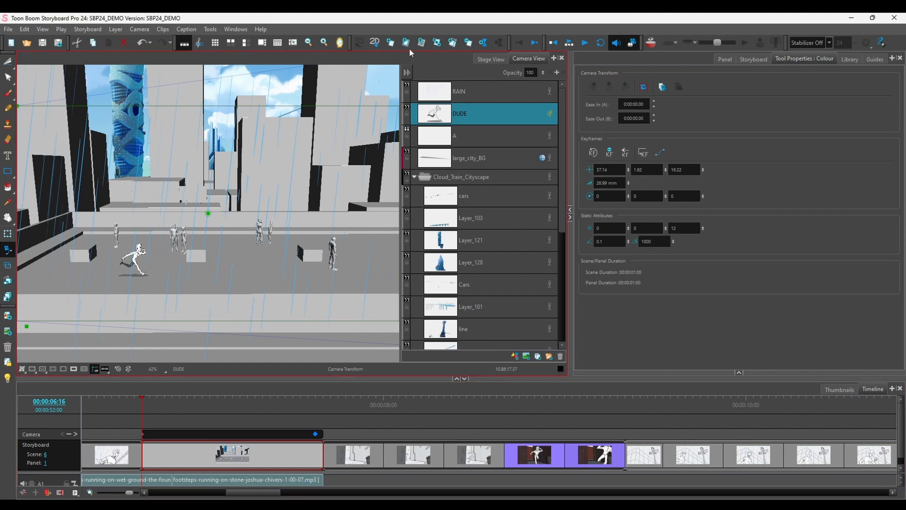
# Examine scene 6's camera path and 3D city layout from several angles in the Stage View, and preview the animation in the Camera View
pyautogui.click(489, 59)
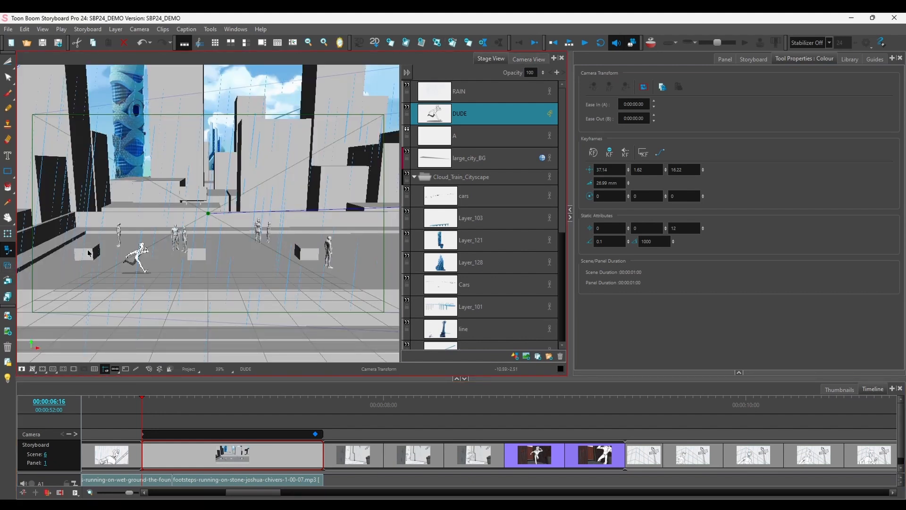
pyautogui.scroll(-4, 126, 270)
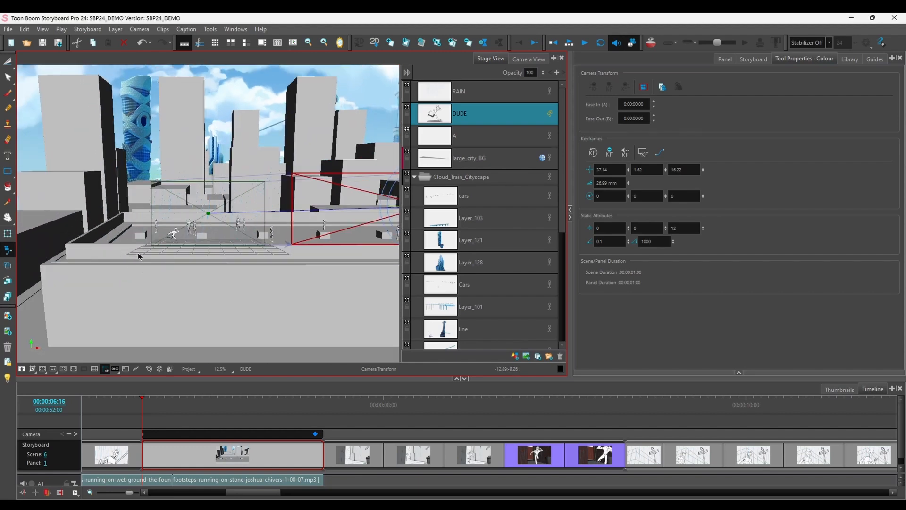
pyautogui.moveTo(137, 287); pyautogui.dragTo(115, 309)
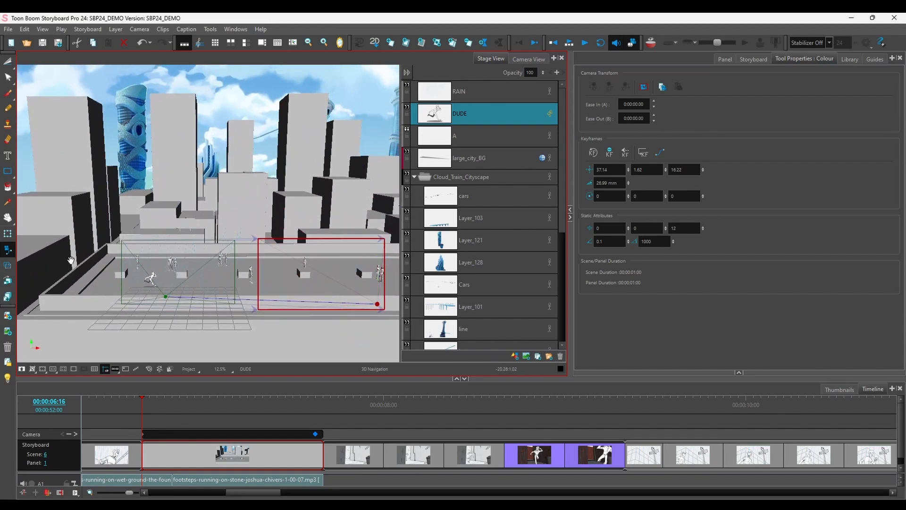
pyautogui.moveTo(69, 259); pyautogui.dragTo(107, 269)
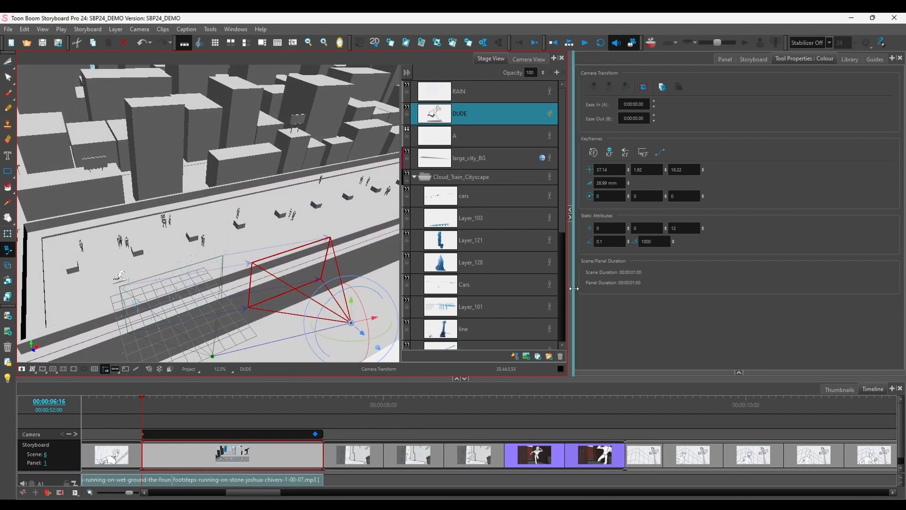
pyautogui.moveTo(571, 285); pyautogui.dragTo(709, 291)
pyautogui.scroll(-1, 209, 256)
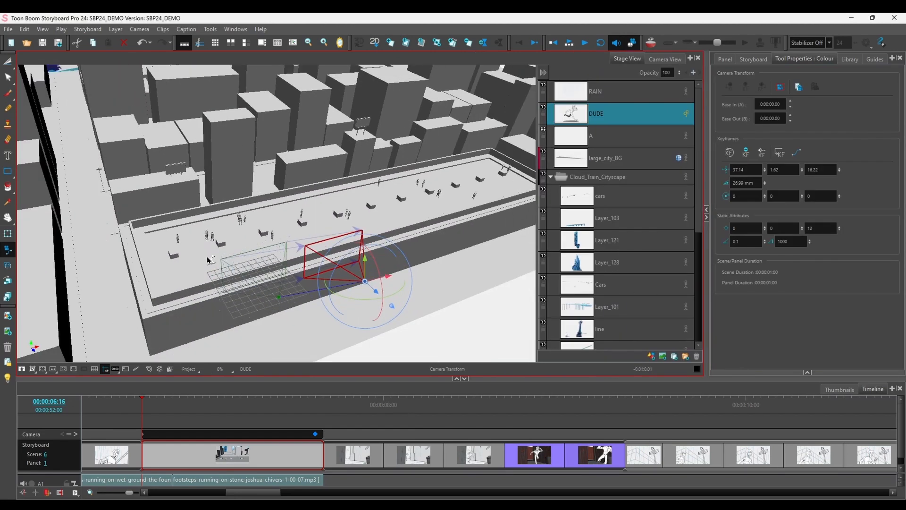
pyautogui.moveTo(208, 256)
pyautogui.mouseDown()
pyautogui.moveTo(200, 209)
pyautogui.moveTo(141, 252)
pyautogui.moveTo(156, 232)
pyautogui.moveTo(299, 317)
pyautogui.mouseUp()
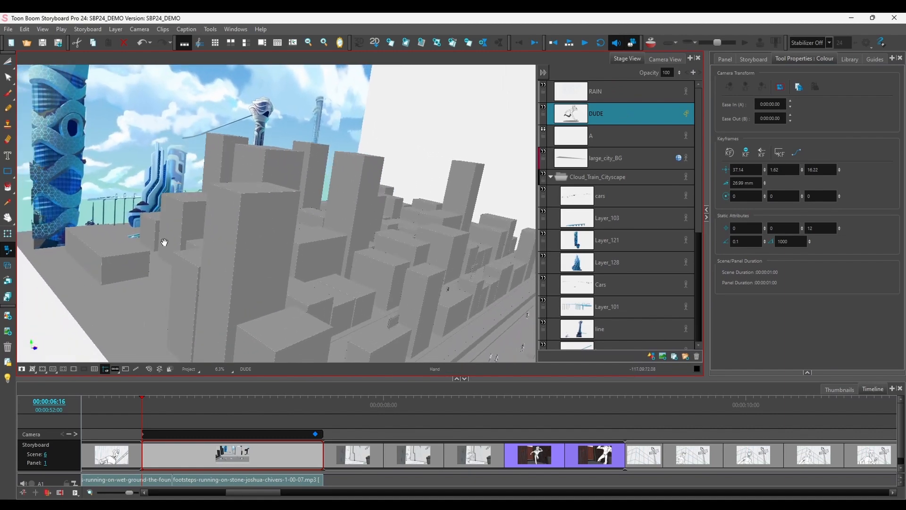
pyautogui.moveTo(164, 242); pyautogui.dragTo(269, 313)
pyautogui.moveTo(91, 222)
pyautogui.mouseDown()
pyautogui.moveTo(85, 216)
pyautogui.moveTo(134, 212)
pyautogui.moveTo(98, 219)
pyautogui.moveTo(184, 272)
pyautogui.moveTo(489, 324)
pyautogui.mouseUp()
pyautogui.moveTo(267, 258)
pyautogui.mouseDown()
pyautogui.moveTo(445, 315)
pyautogui.moveTo(257, 245)
pyautogui.moveTo(102, 207)
pyautogui.mouseUp()
pyautogui.hotkey('shift', 'm')
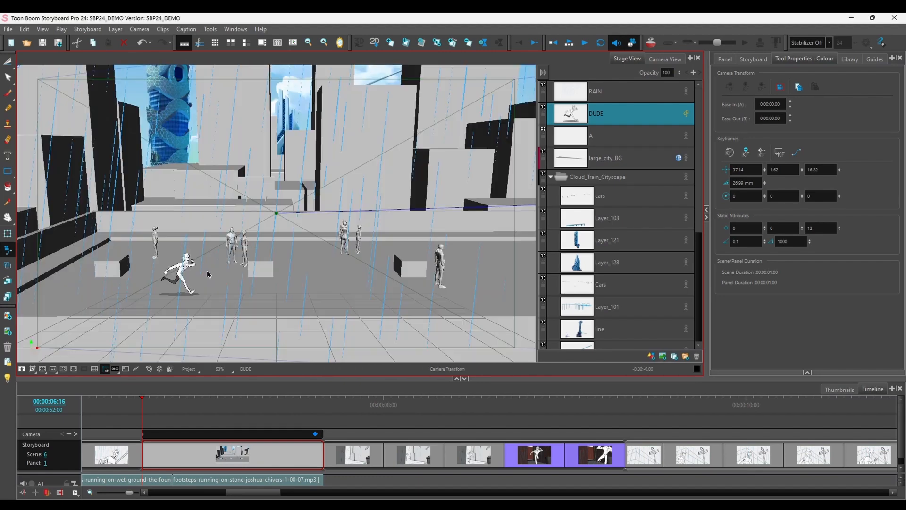
pyautogui.click(659, 60)
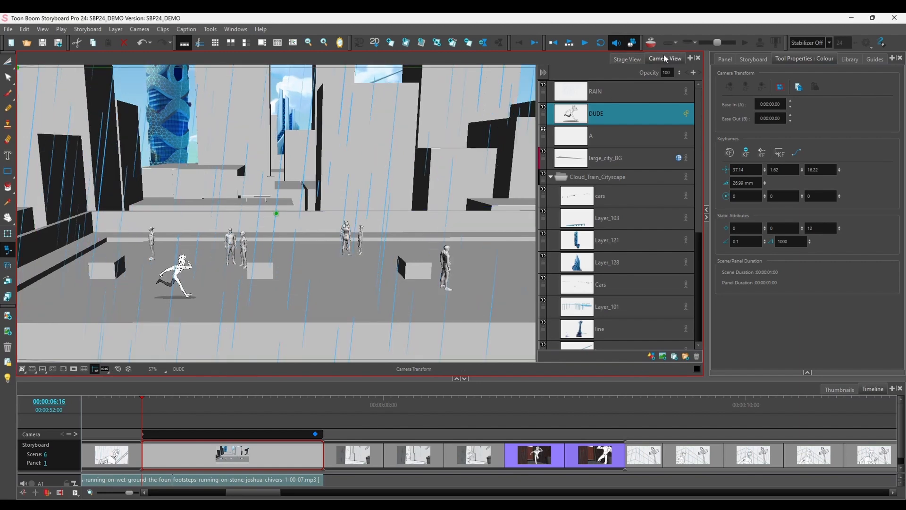
pyautogui.moveTo(148, 397); pyautogui.dragTo(231, 404)
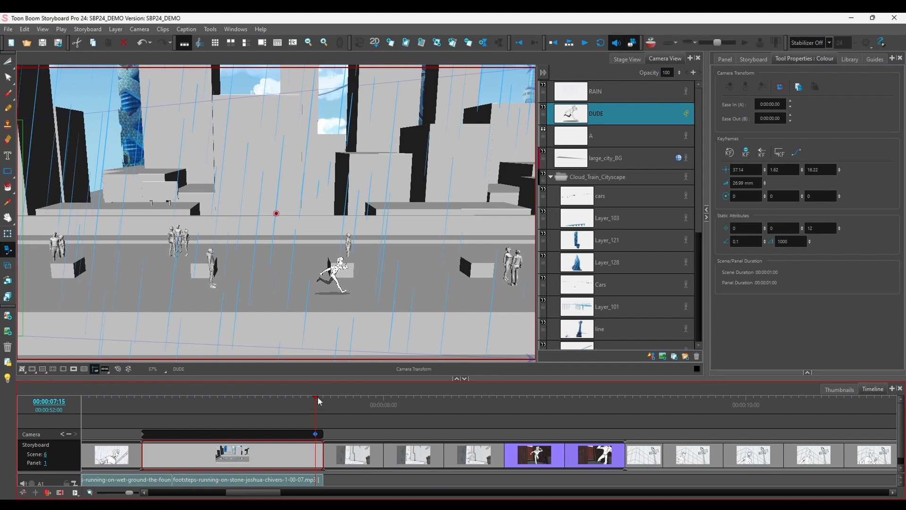
# Go to scene 7, panel 4, add the Layers view to the workspace and select the Alleyway layer
pyautogui.click(506, 400)
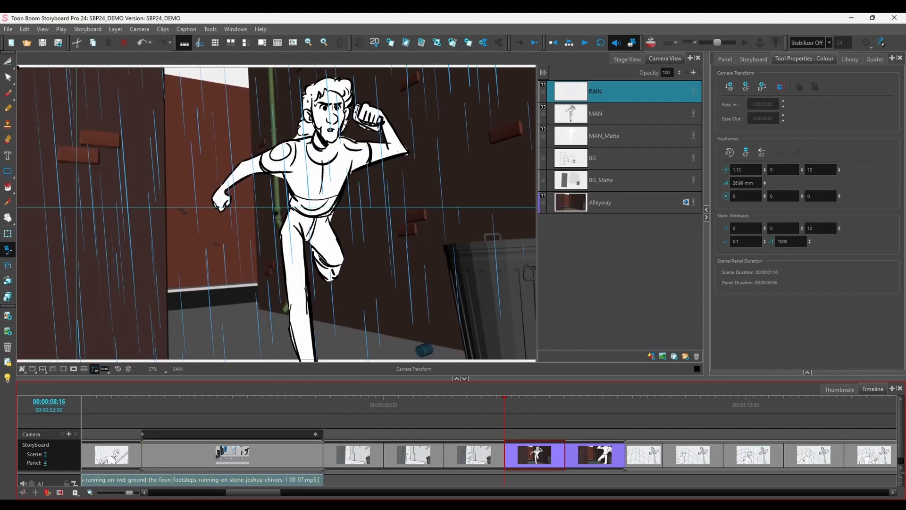
pyautogui.moveTo(254, 492); pyautogui.dragTo(277, 483)
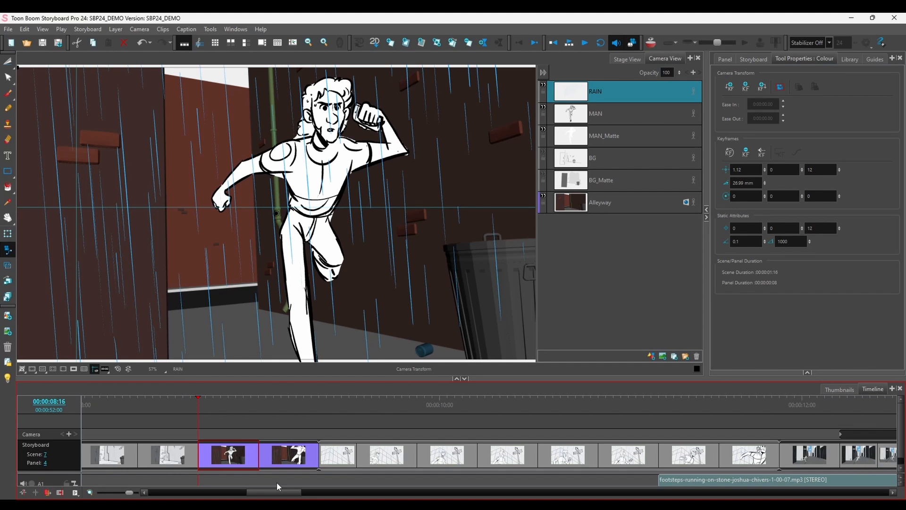
pyautogui.click(891, 58)
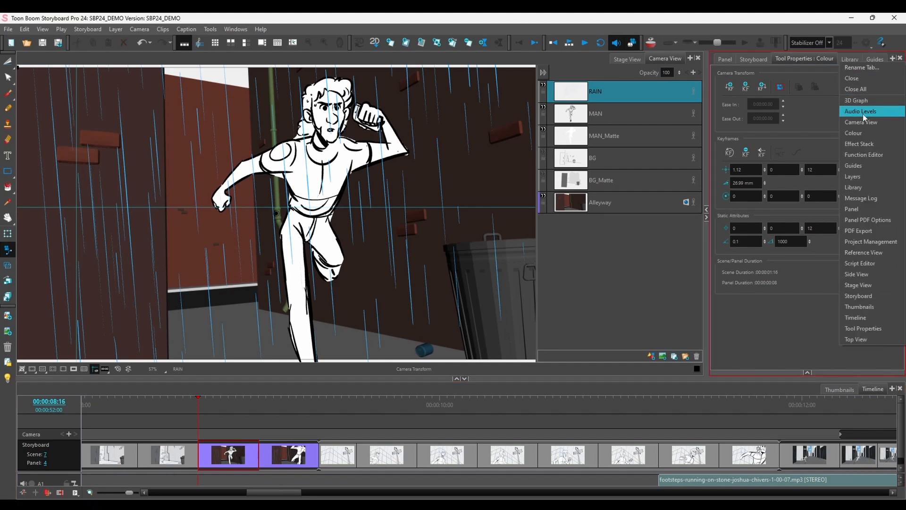
pyautogui.click(848, 181)
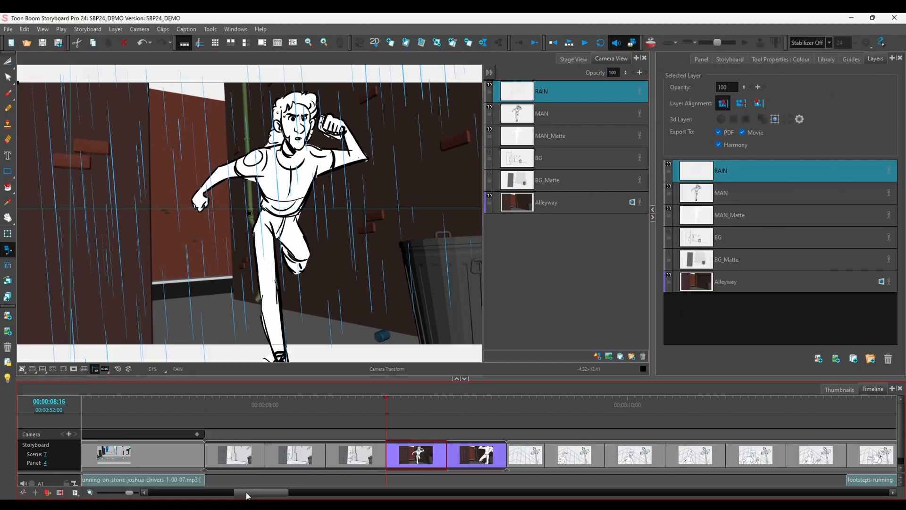
pyautogui.moveTo(202, 399); pyautogui.dragTo(386, 399)
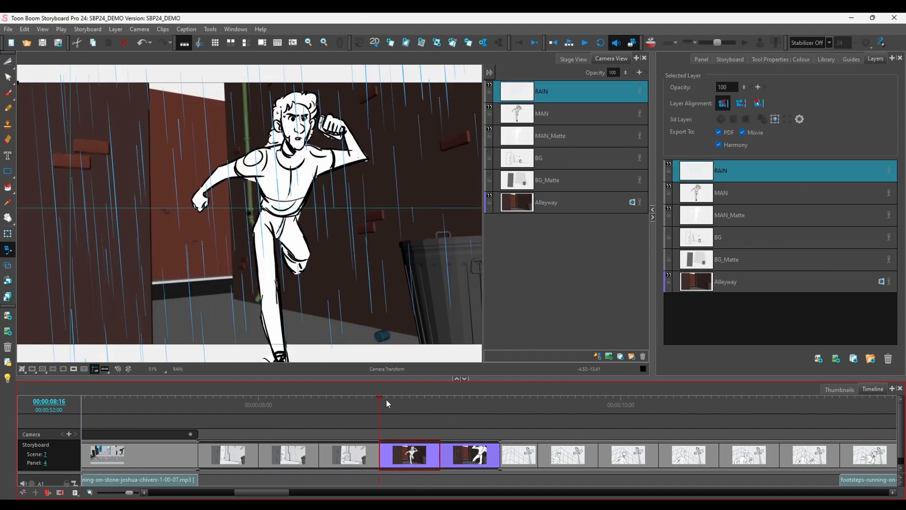
pyautogui.click(566, 209)
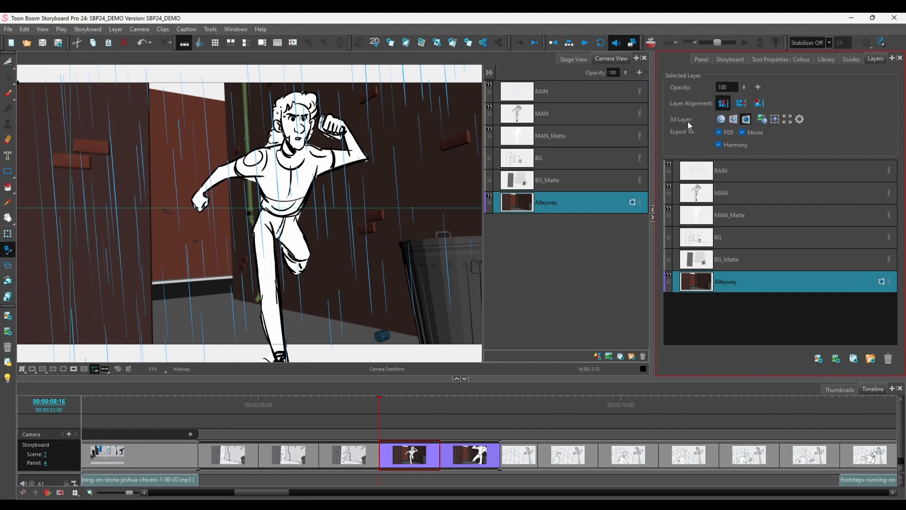
# Render the Alleyway model to bitmap with translation X 1.3 and rotation X -11.2, Y -64.3, Z 15.9, and undo that render
pyautogui.click(765, 119)
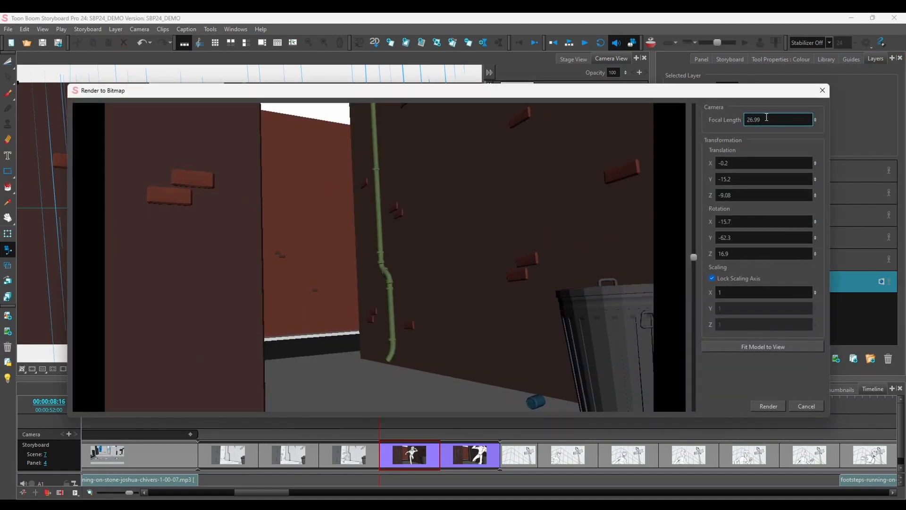
pyautogui.moveTo(694, 257); pyautogui.dragTo(694, 277)
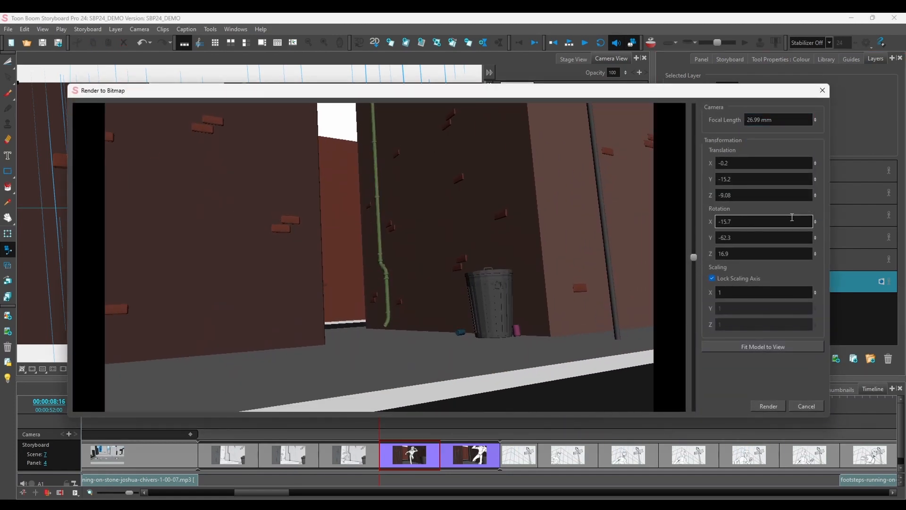
pyautogui.click(815, 240)
pyautogui.click(815, 239)
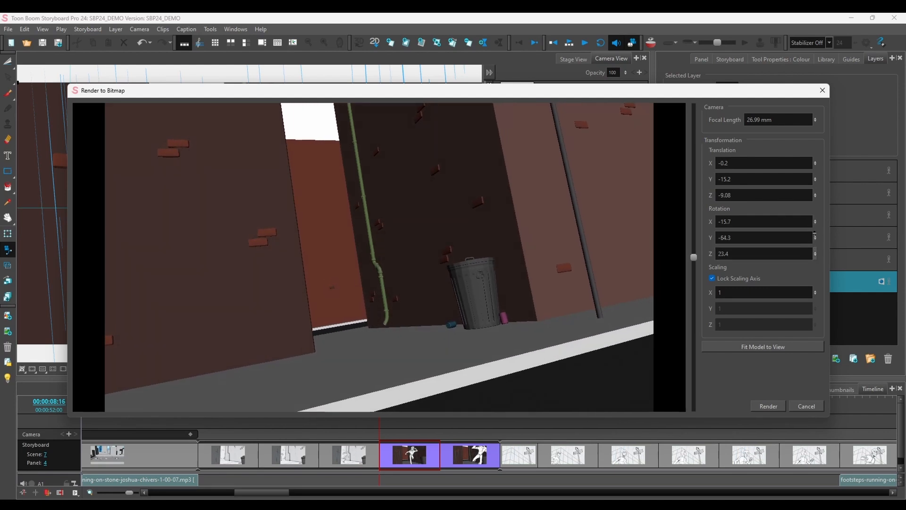
pyautogui.click(815, 256)
pyautogui.moveTo(816, 222); pyautogui.dragTo(818, 209)
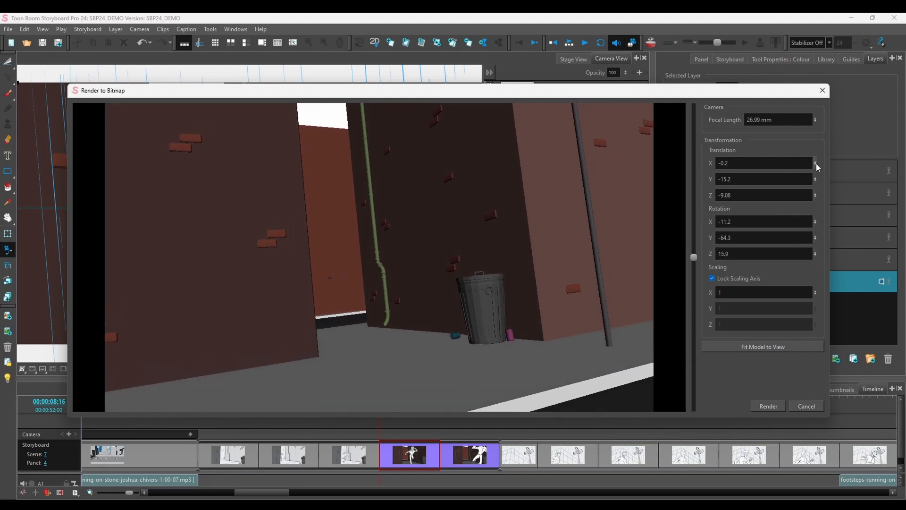
pyautogui.moveTo(816, 164); pyautogui.dragTo(813, 134)
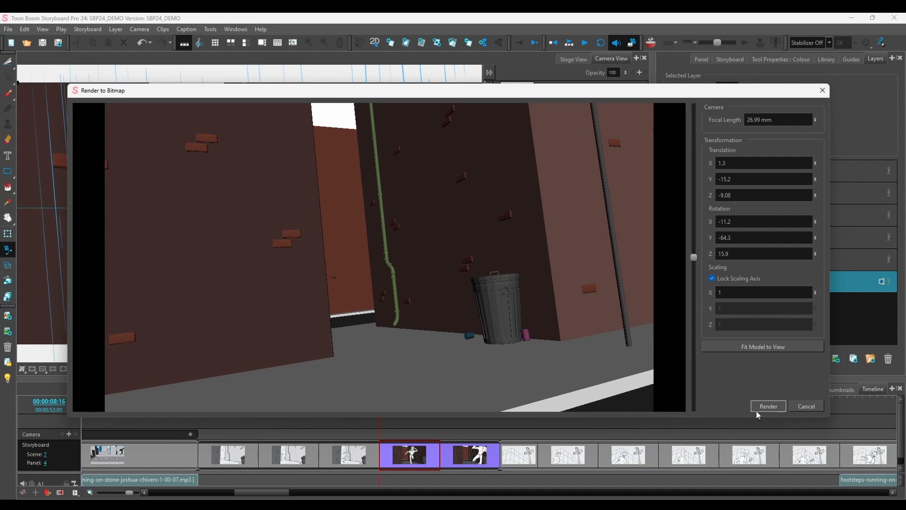
pyautogui.click(768, 406)
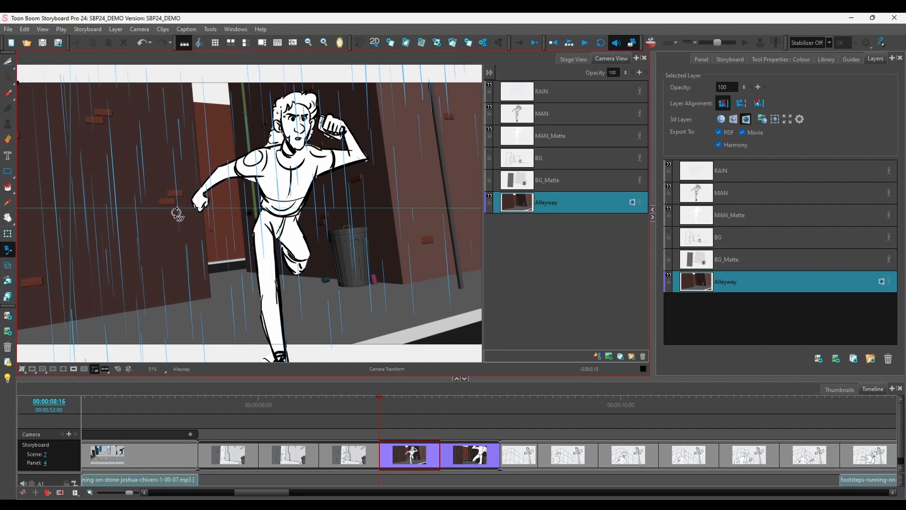
pyautogui.scroll(1, 180, 216)
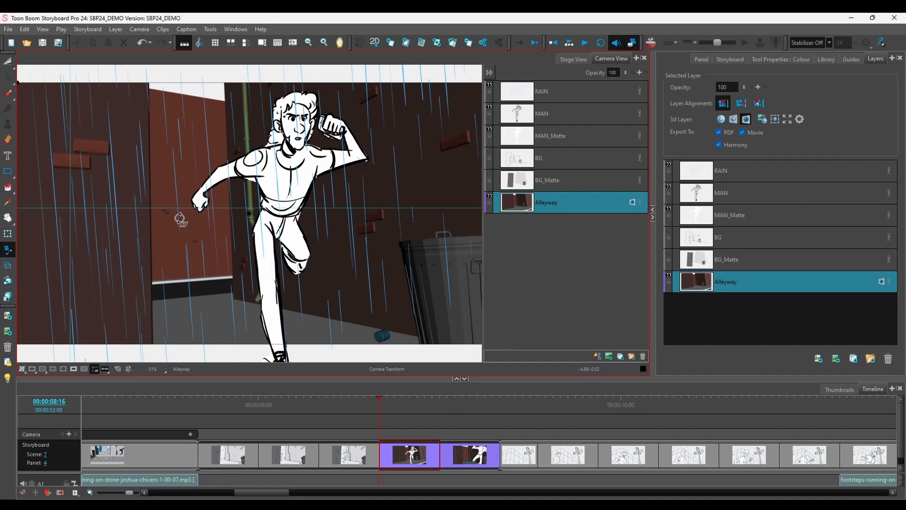
# Go to scene 7, panel 5, bring the whole running figure into view and inspect the Alleyway layer's 3D display options
pyautogui.press('f')
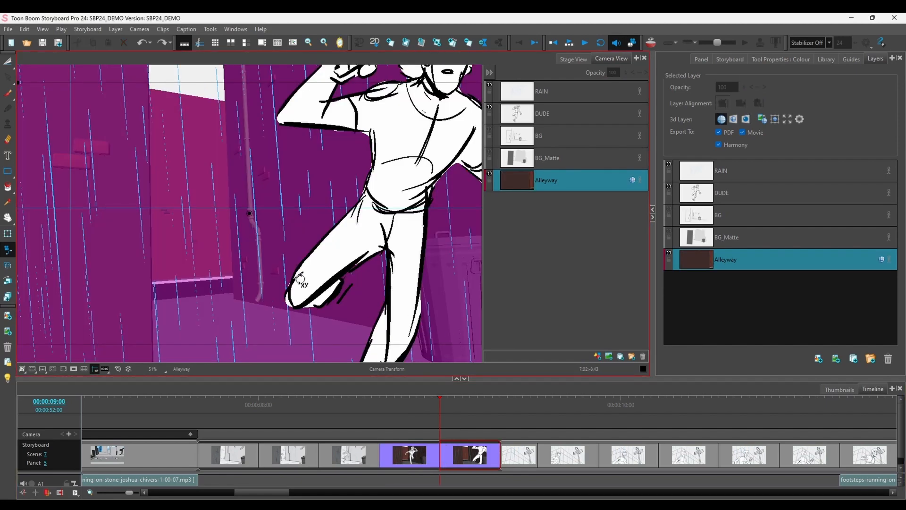
pyautogui.scroll(-2, 227, 259)
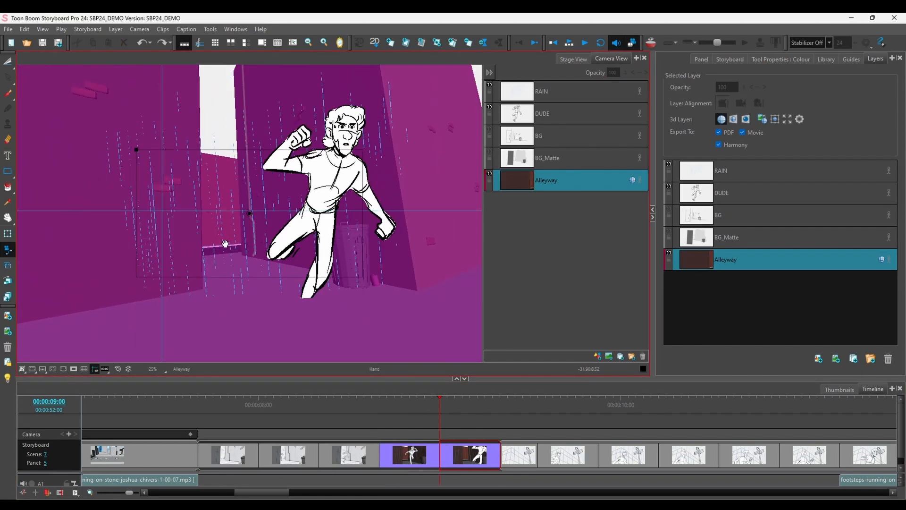
pyautogui.moveTo(225, 244); pyautogui.dragTo(221, 263)
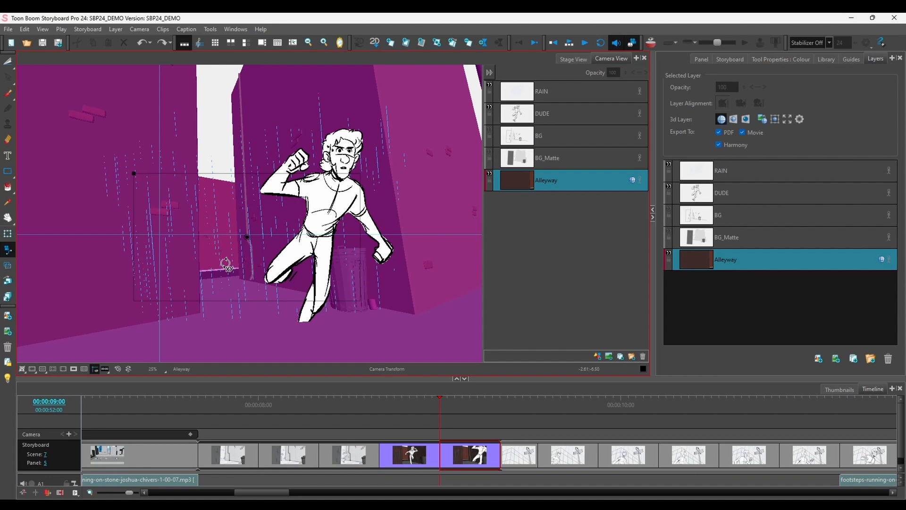
pyautogui.click(746, 120)
pyautogui.click(721, 119)
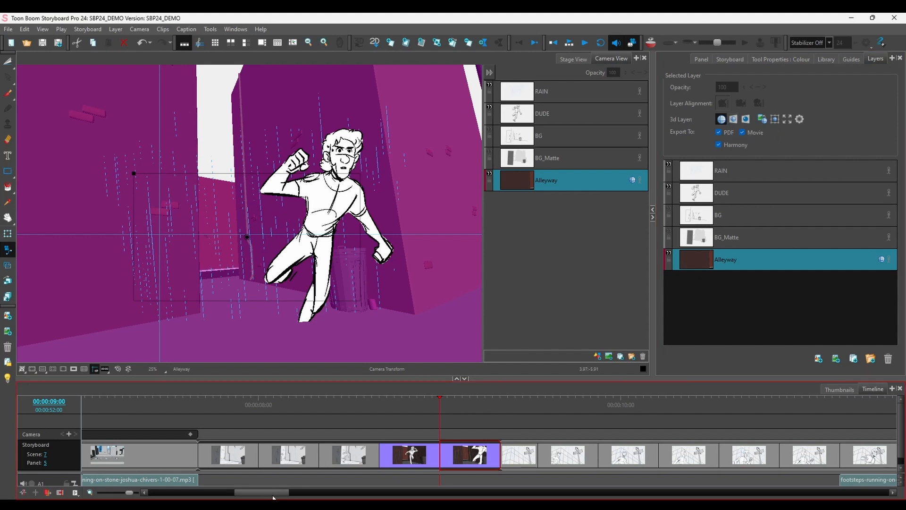
# Go to scene 9, panel 1 and play back the street animation with the running figure and the car
pyautogui.moveTo(273, 495); pyautogui.dragTo(327, 473)
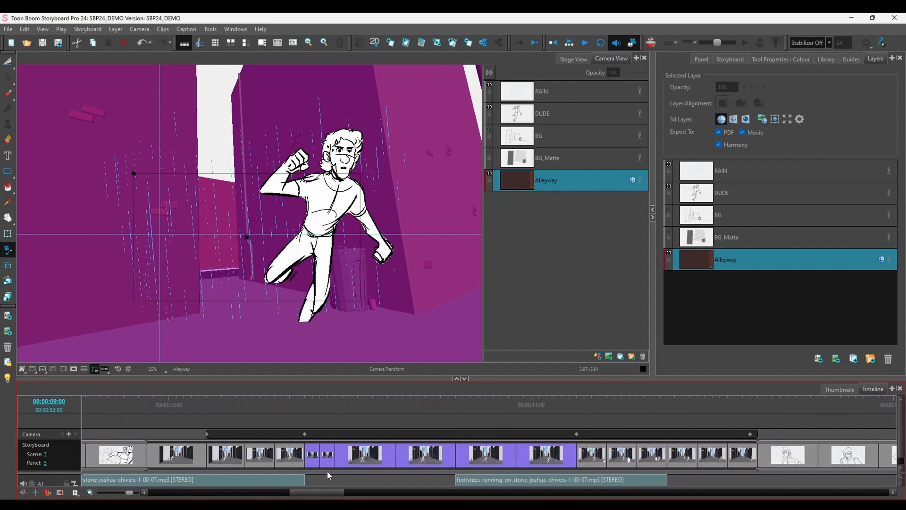
pyautogui.click(147, 399)
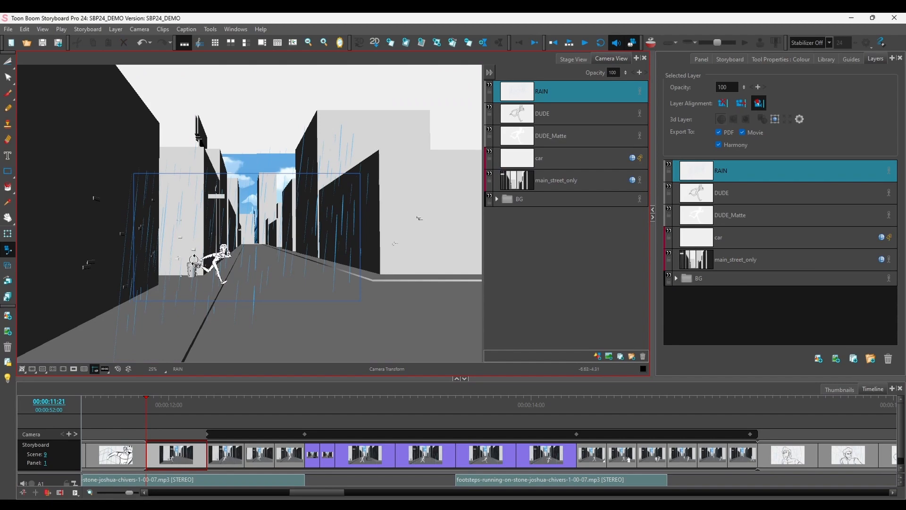
pyautogui.hotkey('shift', 'm')
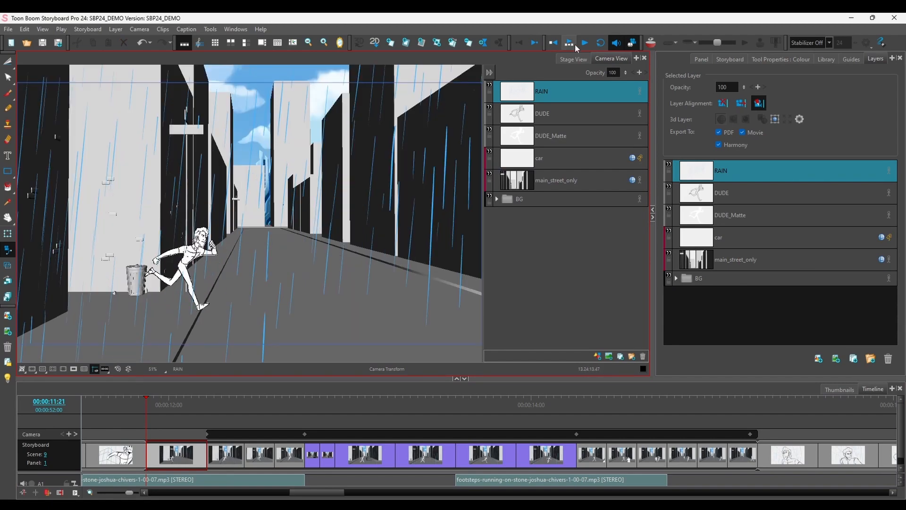
pyautogui.click(585, 43)
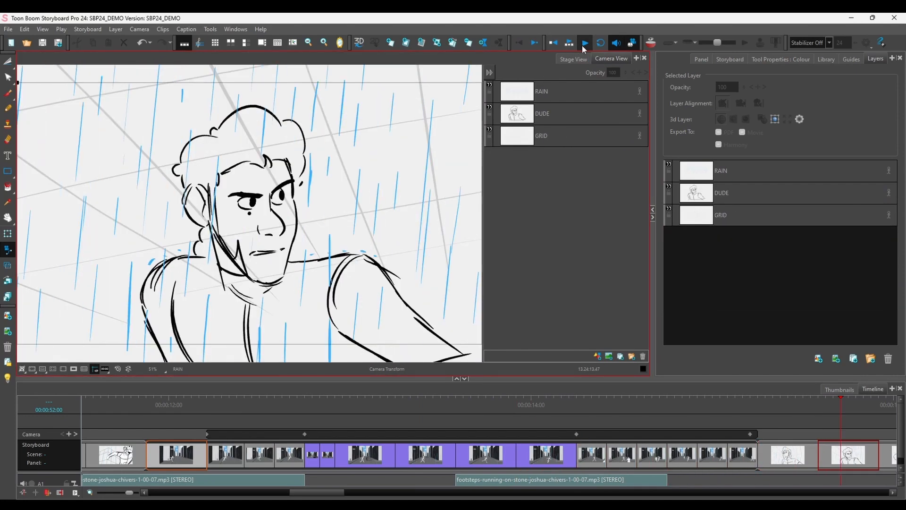
pyautogui.click(585, 45)
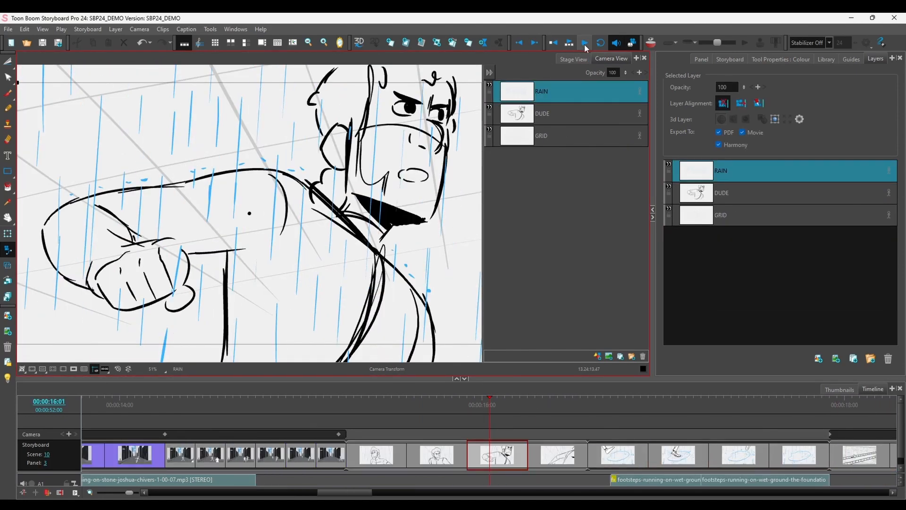
# In scene 9, panel 6, use Create Layer on Surface to add a drawing layer on the car's rear licence plate
pyautogui.moveTo(338, 494); pyautogui.dragTo(315, 494)
pyautogui.click(238, 397)
pyautogui.moveTo(238, 397); pyautogui.dragTo(258, 404)
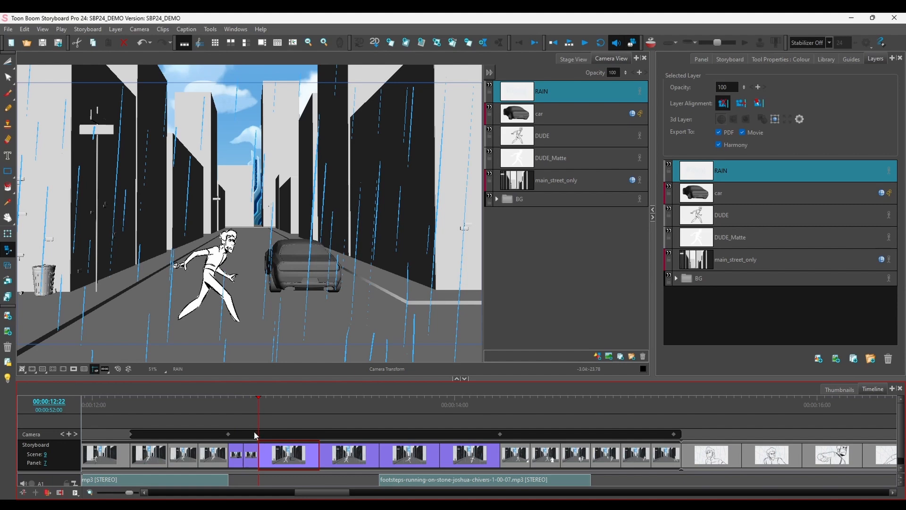
pyautogui.click(252, 461)
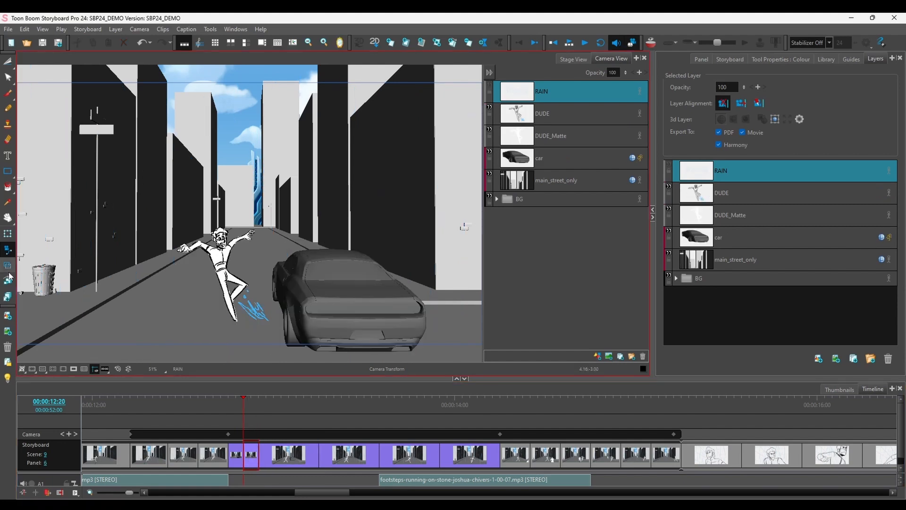
pyautogui.click(8, 297)
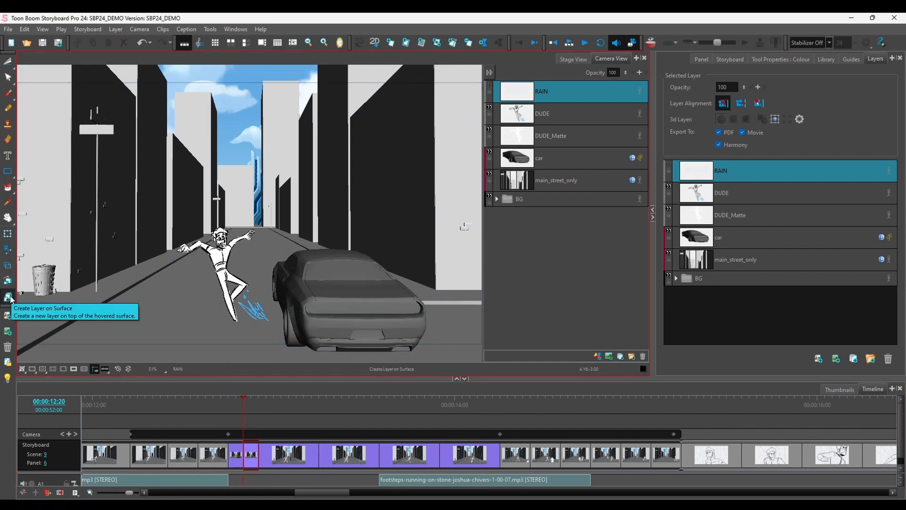
pyautogui.click(561, 157)
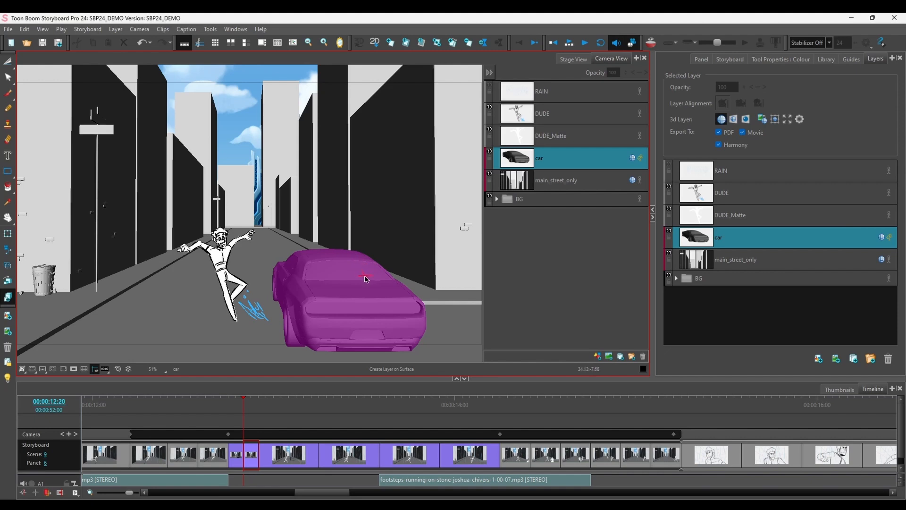
pyautogui.click(369, 336)
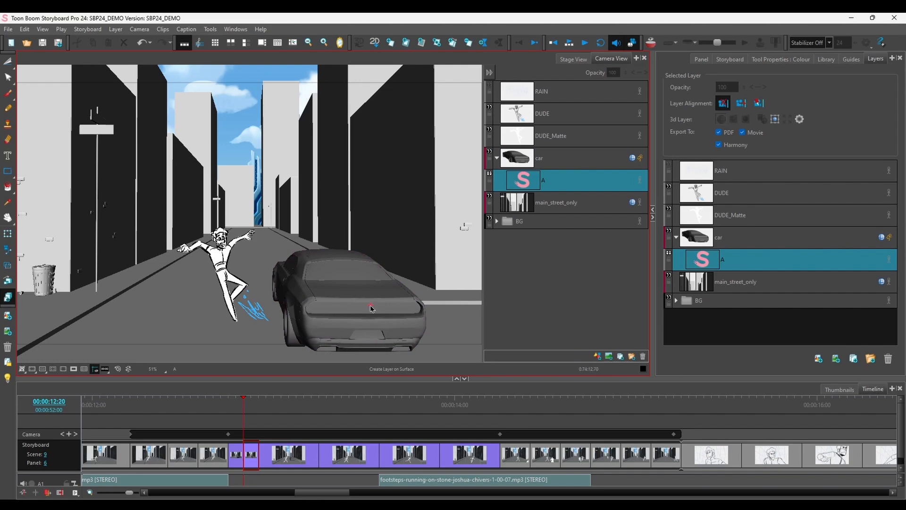
# Letter "SBP24" in red on the car's licence plate with the Solid Brush 4 preset at size 25
pyautogui.hotkey('alt', 'b')
pyautogui.scroll(4, 351, 315)
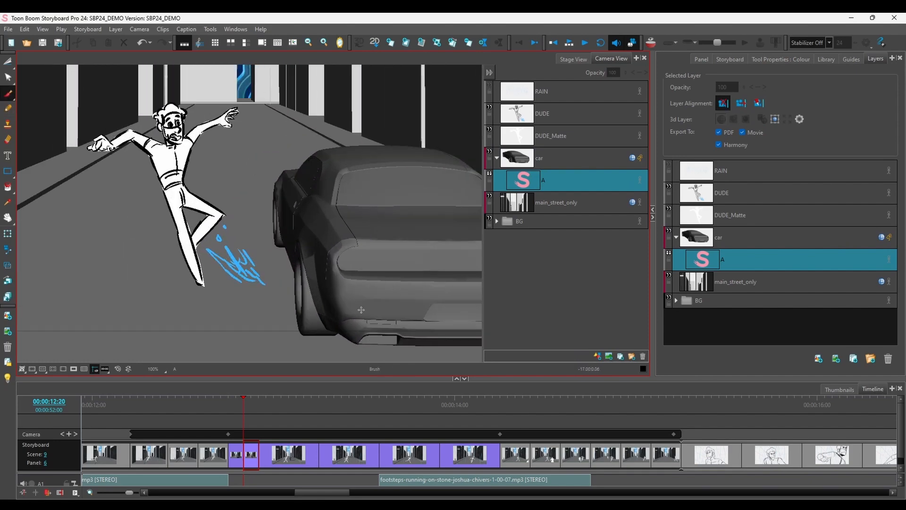
pyautogui.moveTo(386, 316); pyautogui.dragTo(197, 270)
pyautogui.click(766, 59)
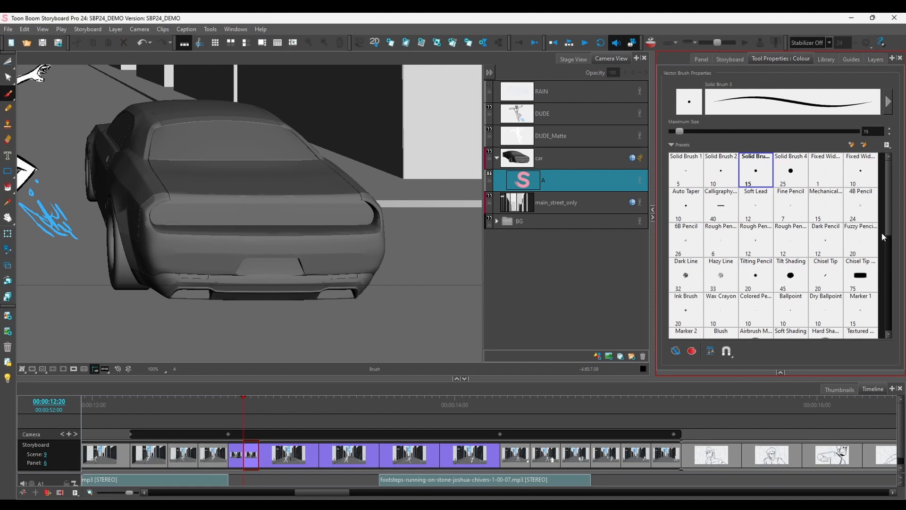
pyautogui.click(779, 373)
pyautogui.click(821, 361)
pyautogui.click(783, 251)
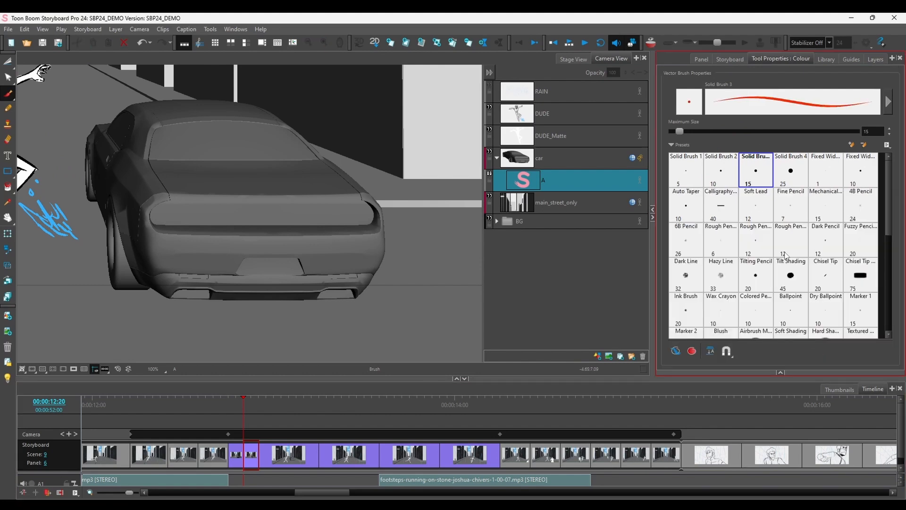
pyautogui.click(268, 263)
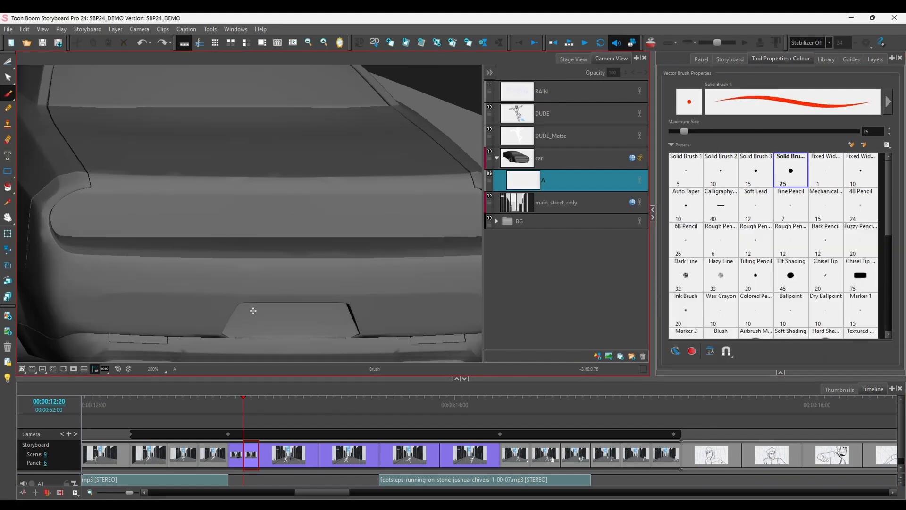
pyautogui.moveTo(230, 314)
pyautogui.mouseDown()
pyautogui.moveTo(256, 291)
pyautogui.moveTo(245, 297)
pyautogui.moveTo(283, 283)
pyautogui.moveTo(288, 299)
pyautogui.moveTo(298, 298)
pyautogui.moveTo(307, 281)
pyautogui.moveTo(305, 291)
pyautogui.moveTo(322, 287)
pyautogui.moveTo(341, 300)
pyautogui.mouseUp()
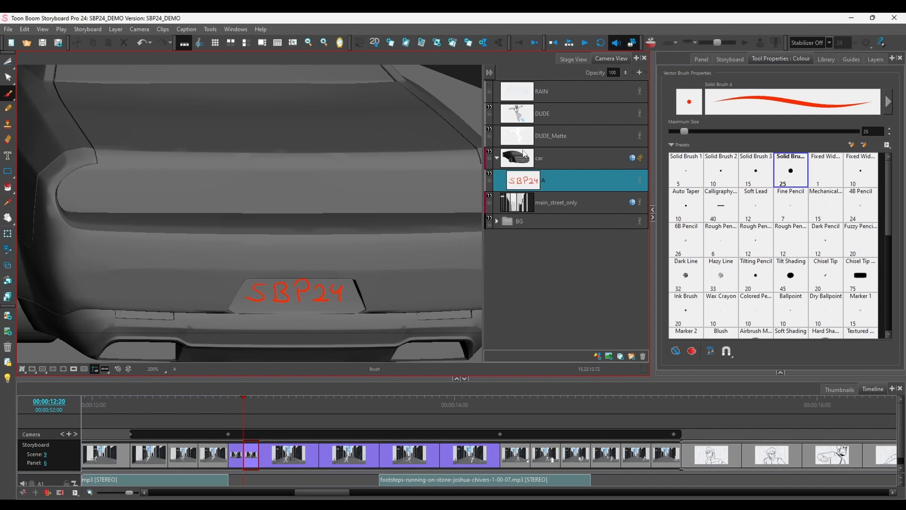
# Rotate the car layer to about 23.42 degrees on its Y axis to test the attached lettering, and undo the rotation
pyautogui.click(558, 158)
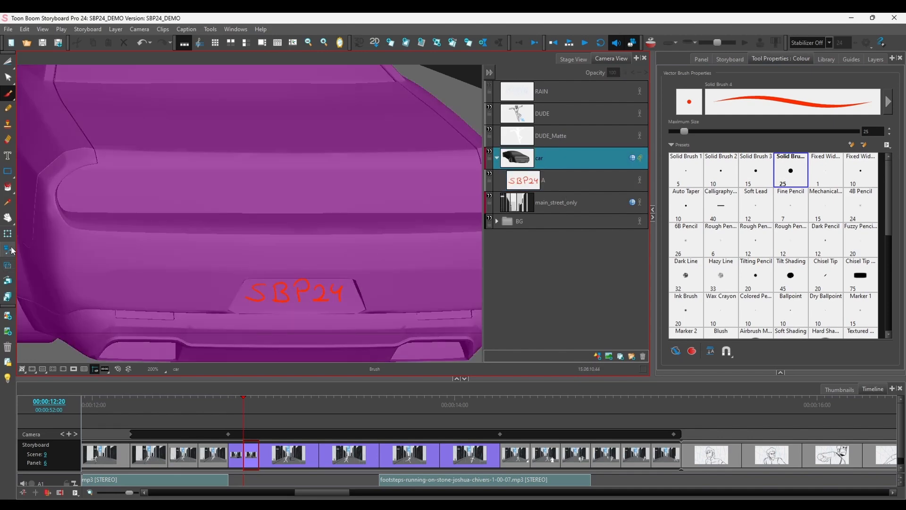
pyautogui.click(7, 234)
pyautogui.press('1')
pyautogui.press('1')
pyautogui.press('1')
pyautogui.moveTo(196, 227); pyautogui.dragTo(178, 223)
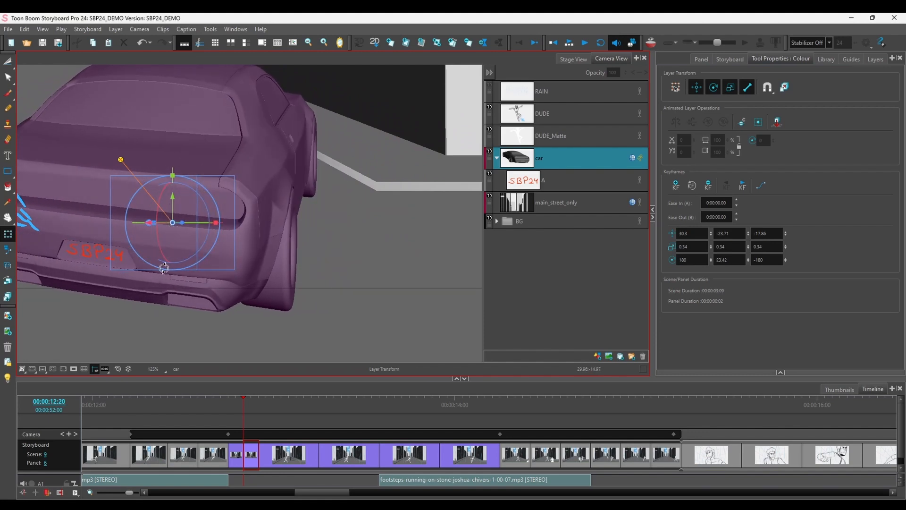
pyautogui.hotkey('ctrl', 'z')
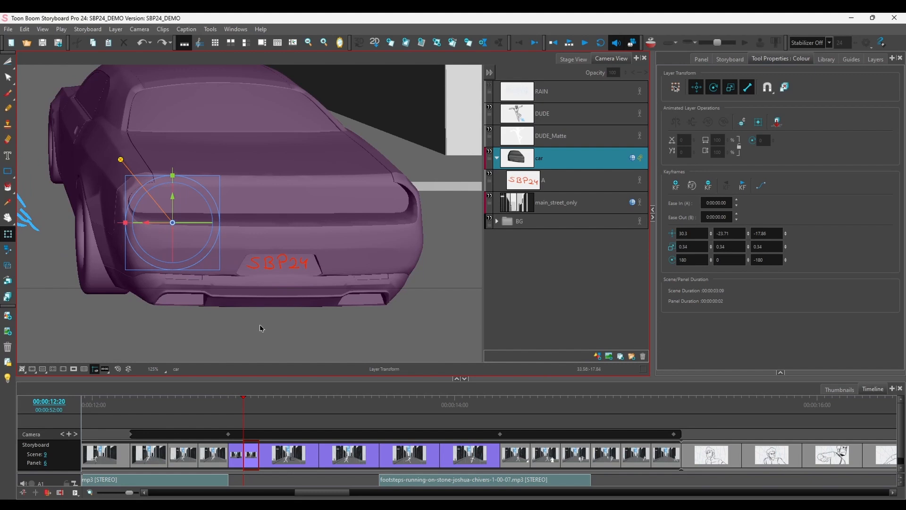
# Copy plate layer A into scene 9's panels 7 to 10 with Paste Layers Special, and nest it under the car layer in panel 10
pyautogui.click(572, 185)
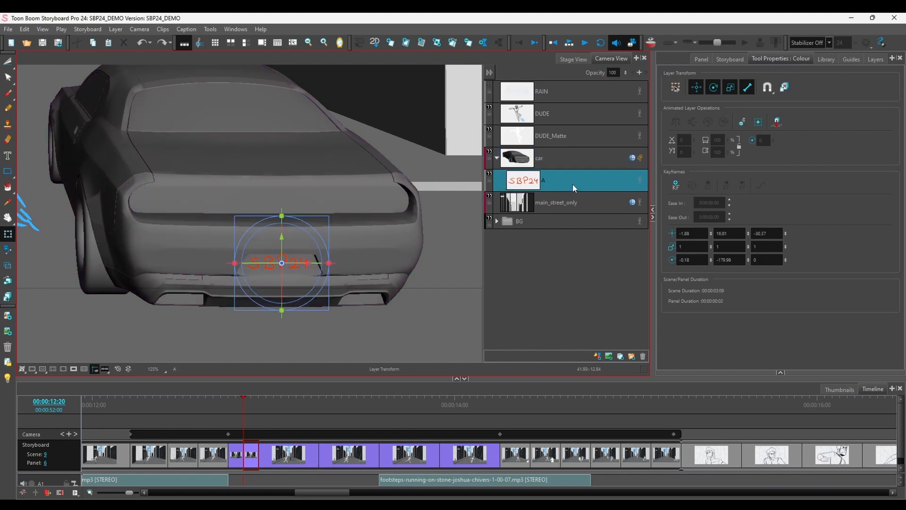
pyautogui.rightClick(573, 184)
pyautogui.click(592, 233)
pyautogui.click(293, 462)
pyautogui.click(359, 465)
pyautogui.click(408, 460)
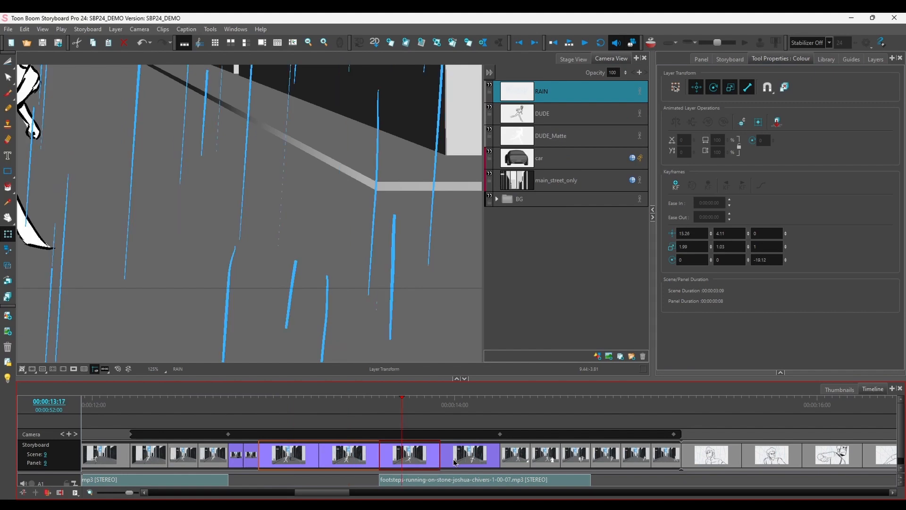
pyautogui.click(456, 463)
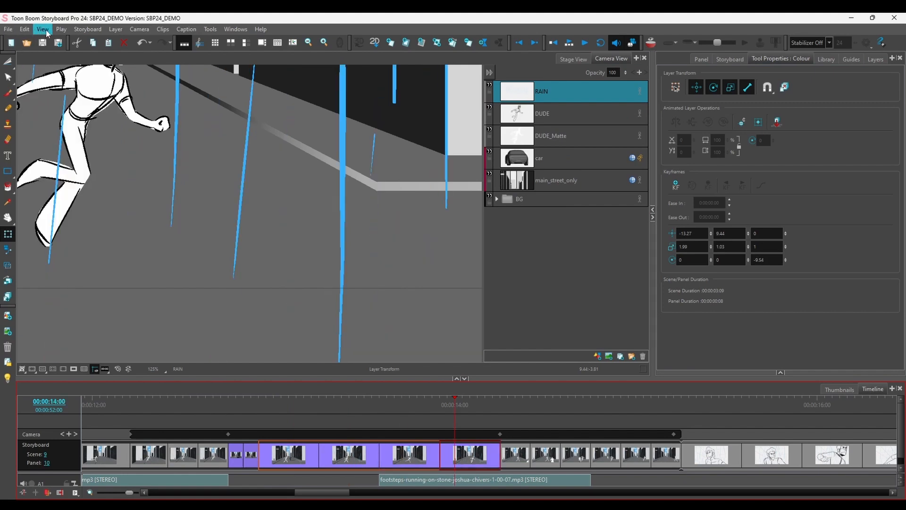
pyautogui.click(115, 29)
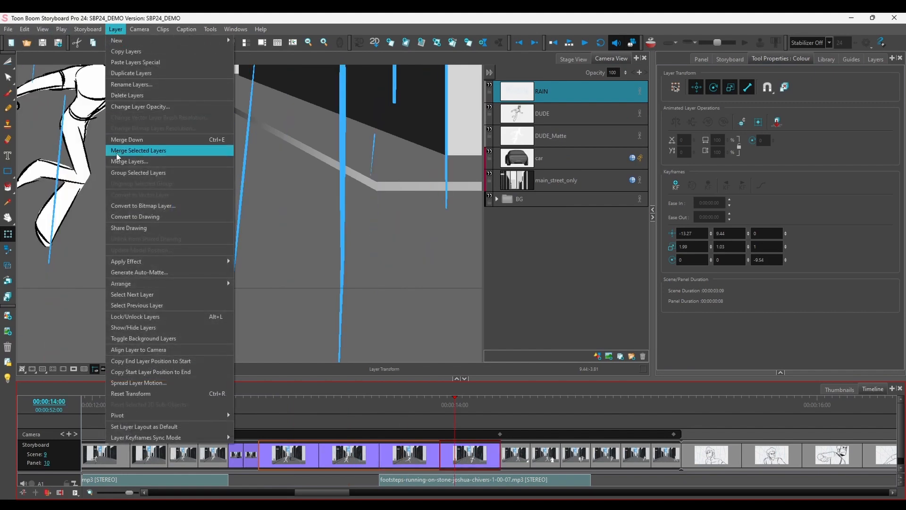
pyautogui.click(121, 67)
pyautogui.click(506, 313)
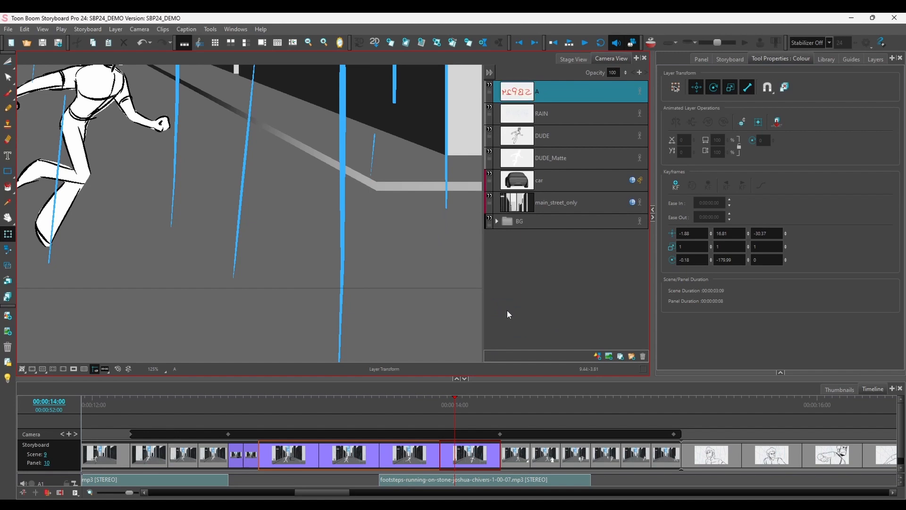
pyautogui.moveTo(565, 92); pyautogui.dragTo(554, 180)
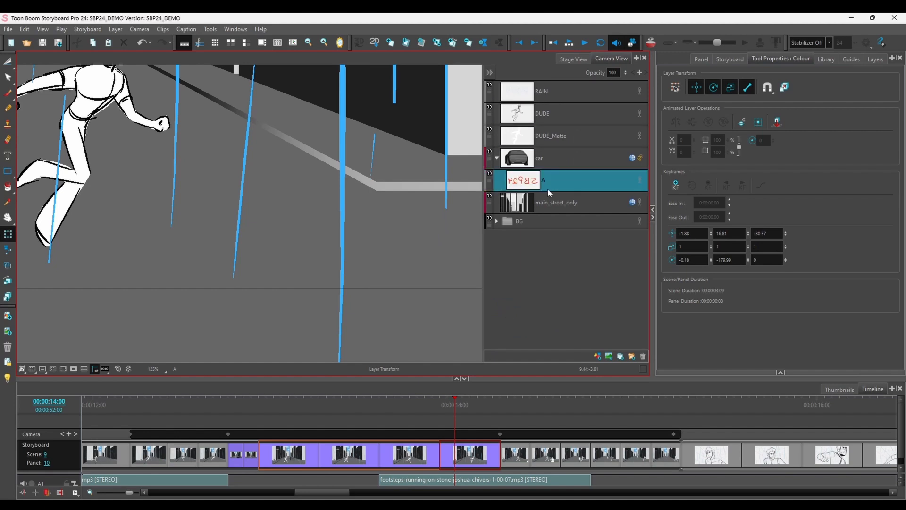
# Nest plate layer A under the car layer in scene 9's panels 9, 8 and 7, and scrub back through the shot
pyautogui.click(397, 458)
pyautogui.moveTo(559, 92); pyautogui.dragTo(551, 179)
pyautogui.click(350, 457)
pyautogui.moveTo(559, 93); pyautogui.dragTo(548, 184)
pyautogui.click(288, 456)
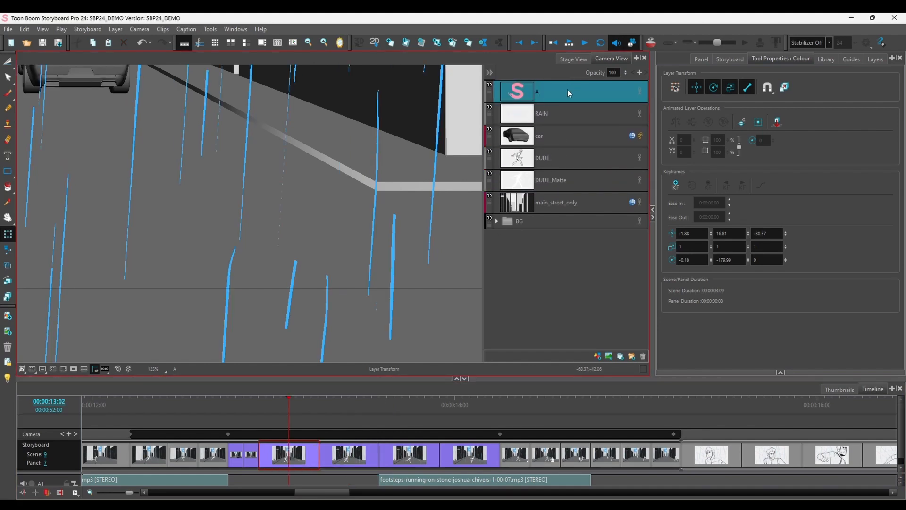
pyautogui.moveTo(567, 89); pyautogui.dragTo(553, 137)
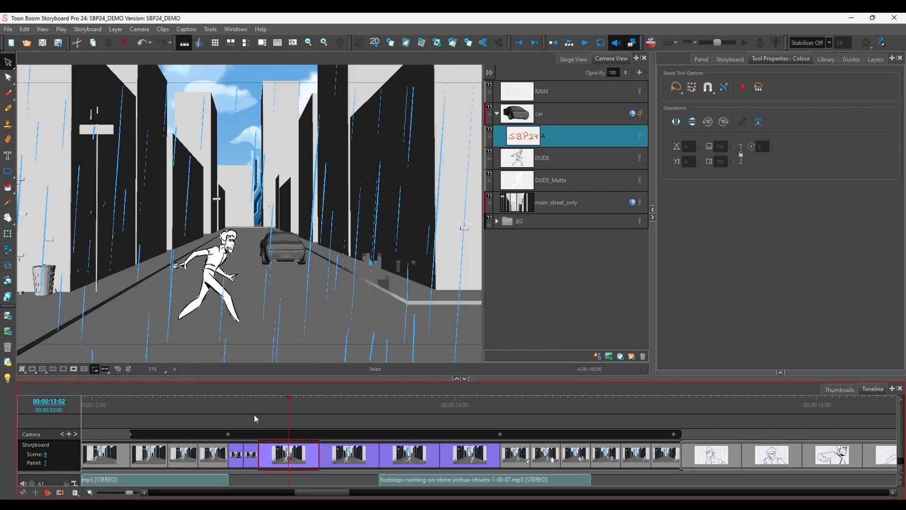
pyautogui.moveTo(250, 399); pyautogui.dragTo(230, 419)
# Find scene 17 in the timeline and play the rainy bridge sequence from its first panel
pyautogui.moveTo(333, 495); pyautogui.dragTo(565, 495)
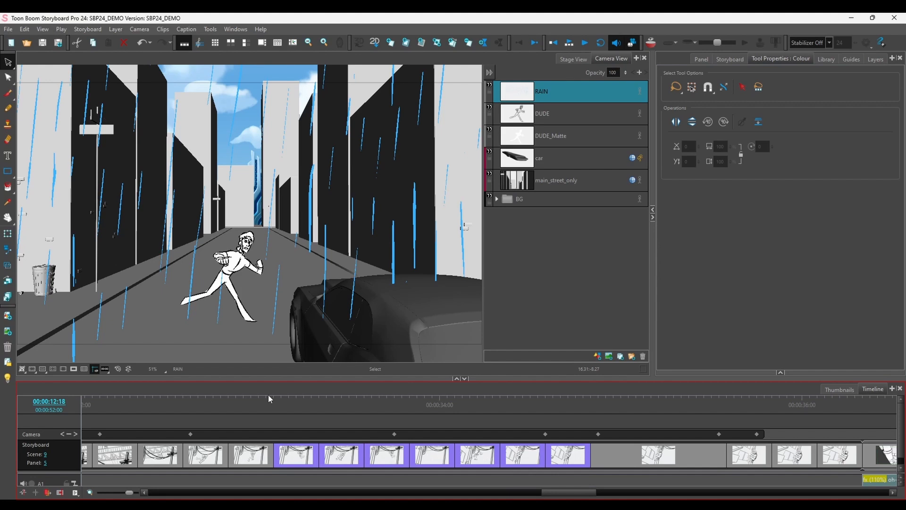
pyautogui.moveTo(546, 494); pyautogui.dragTo(506, 495)
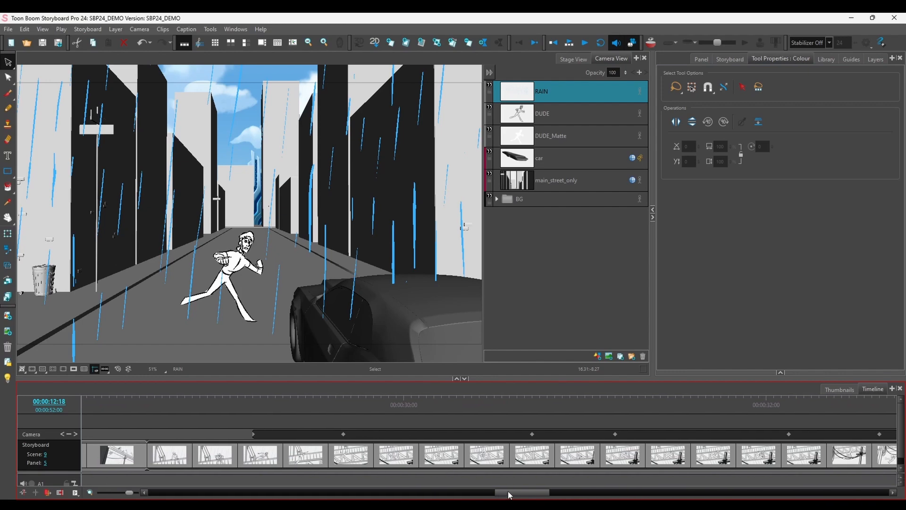
pyautogui.press('1')
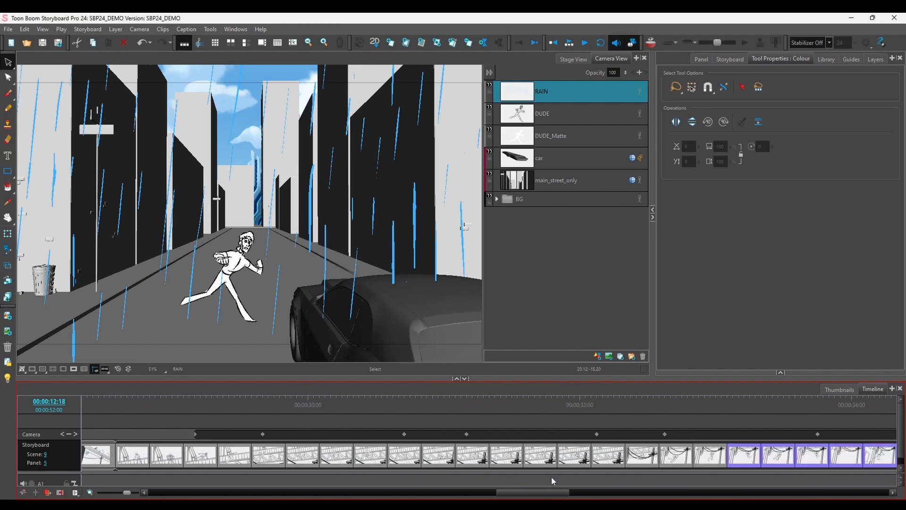
pyautogui.click(119, 403)
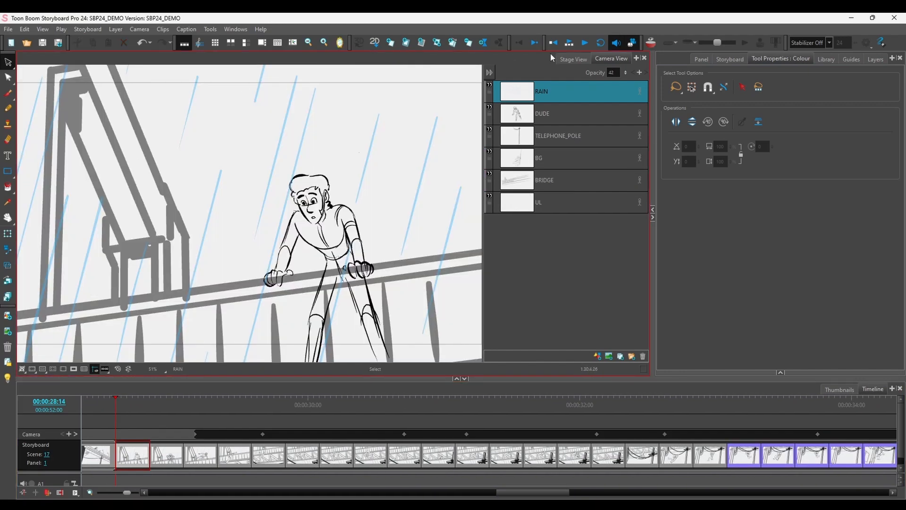
pyautogui.click(585, 43)
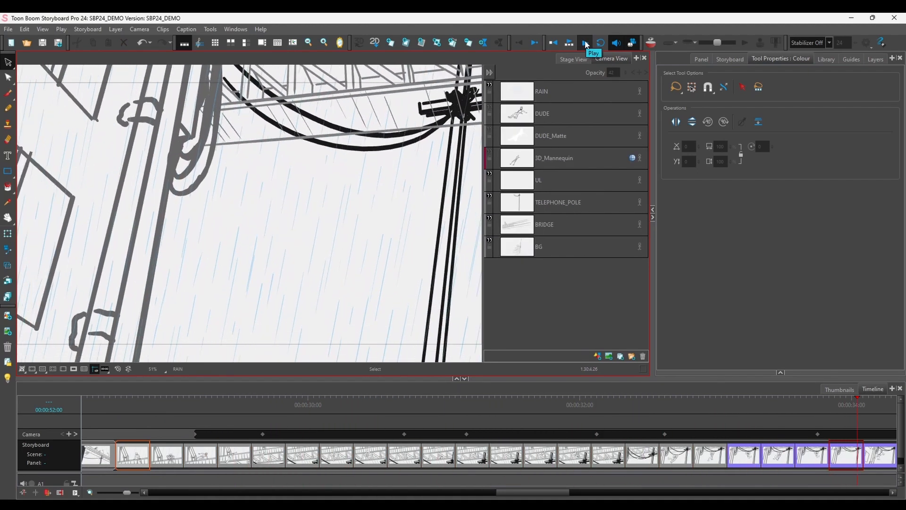
pyautogui.click(585, 43)
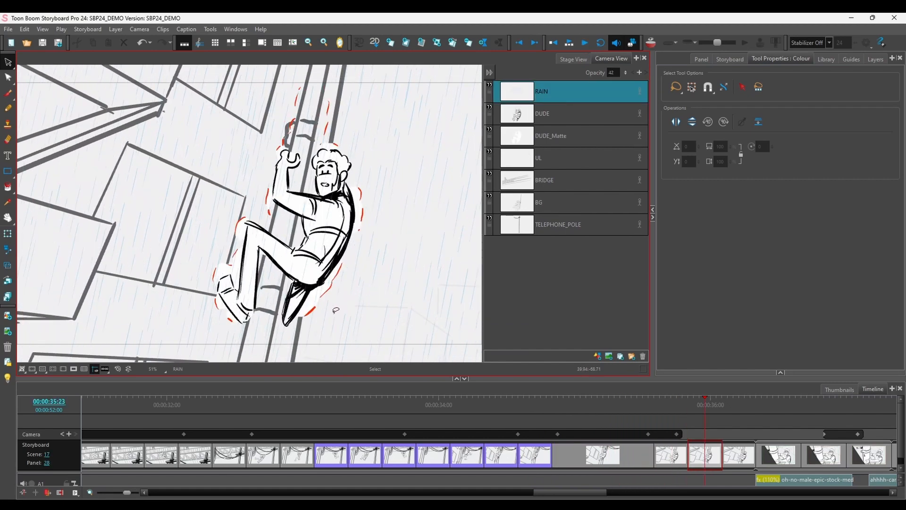
# Compare scene 17's panel 22 with its neighbouring panels using onion skin, with the DUDE layer selected, and turn onion skin off
pyautogui.moveTo(398, 398); pyautogui.dragTo(417, 397)
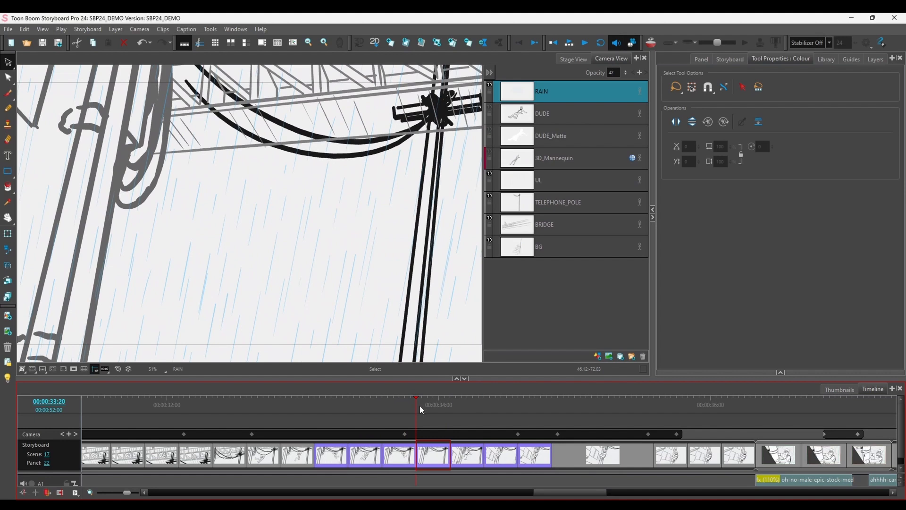
pyautogui.click(651, 43)
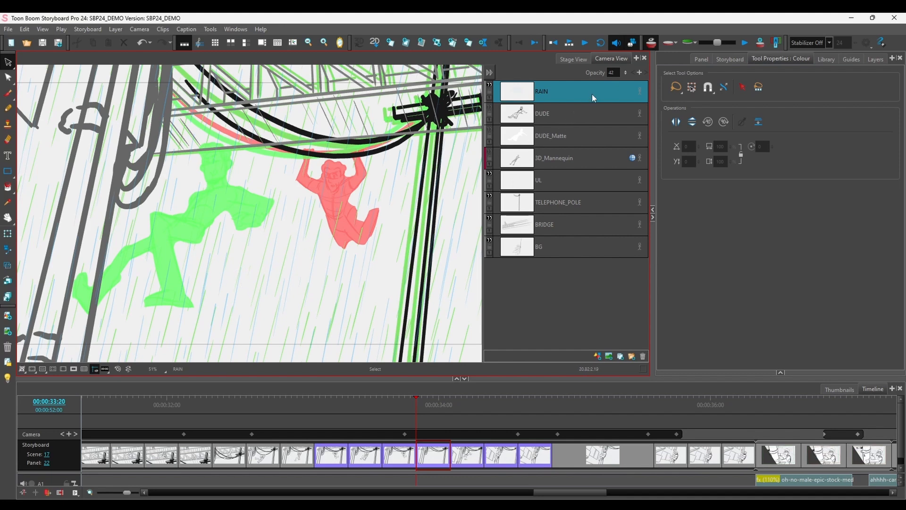
pyautogui.click(601, 121)
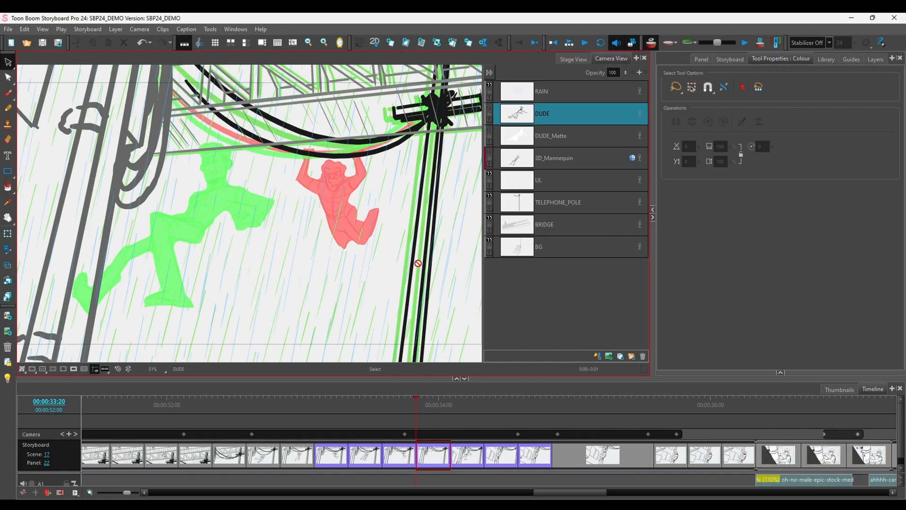
pyautogui.click(664, 40)
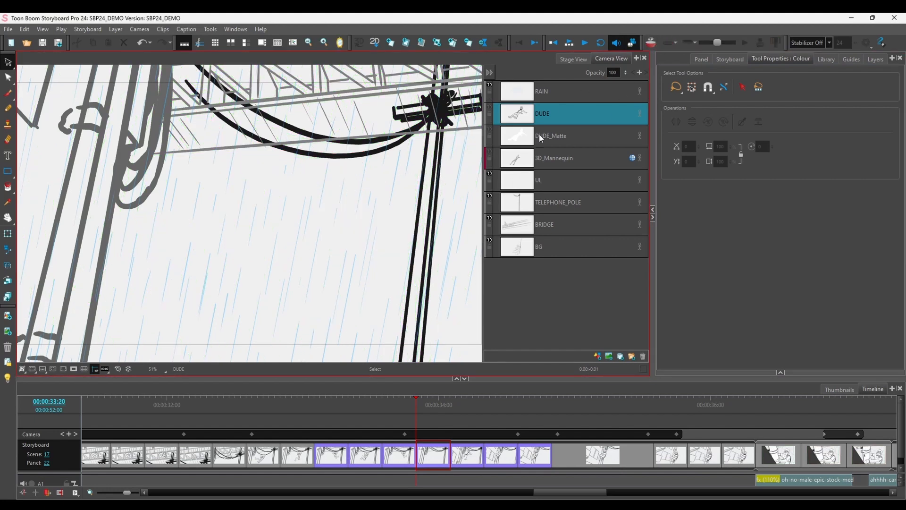
# Show the 3D_Mannequin layer in panel 22 and rotate its upper arm and forearm bones with Layer Transform to repose the arm
pyautogui.click(490, 151)
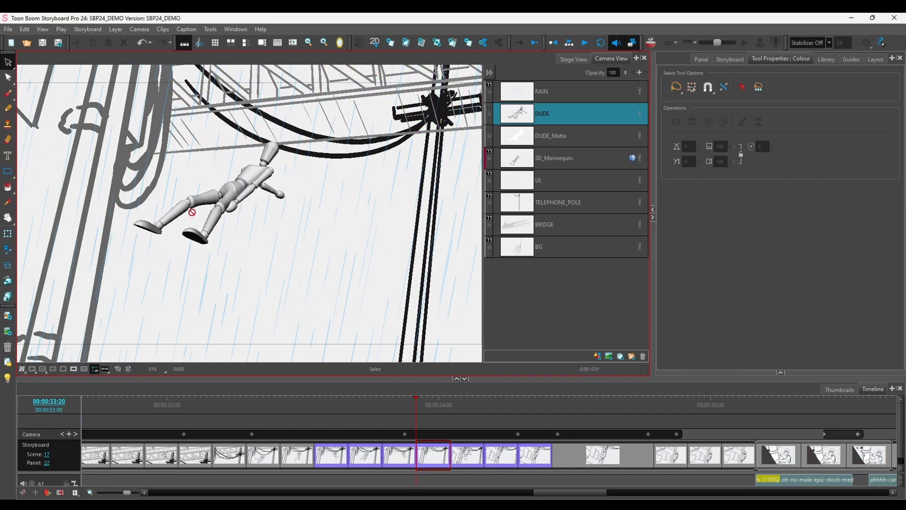
pyautogui.click(8, 235)
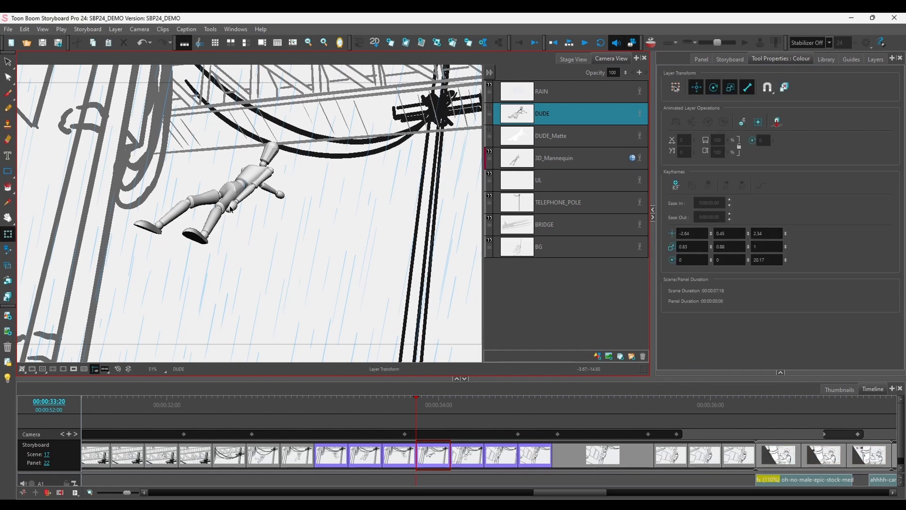
pyautogui.click(564, 161)
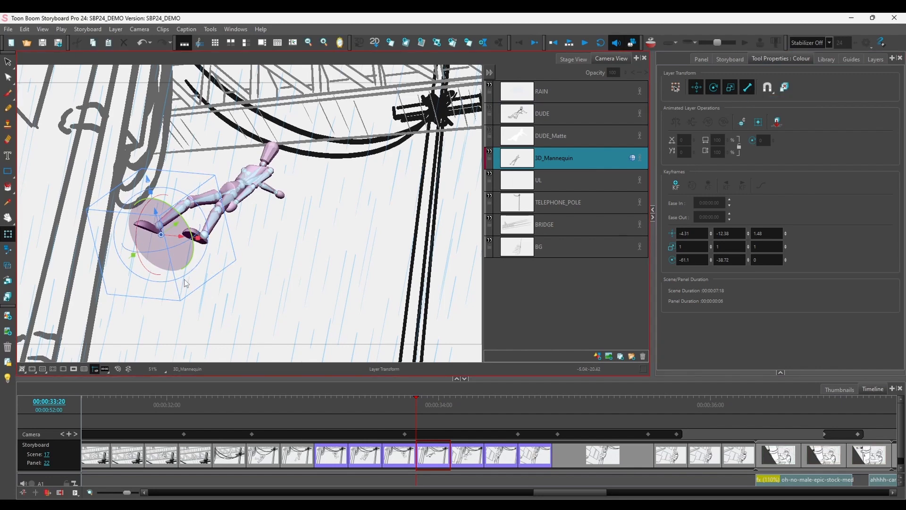
pyautogui.scroll(3, 186, 285)
pyautogui.moveTo(185, 284); pyautogui.dragTo(260, 309)
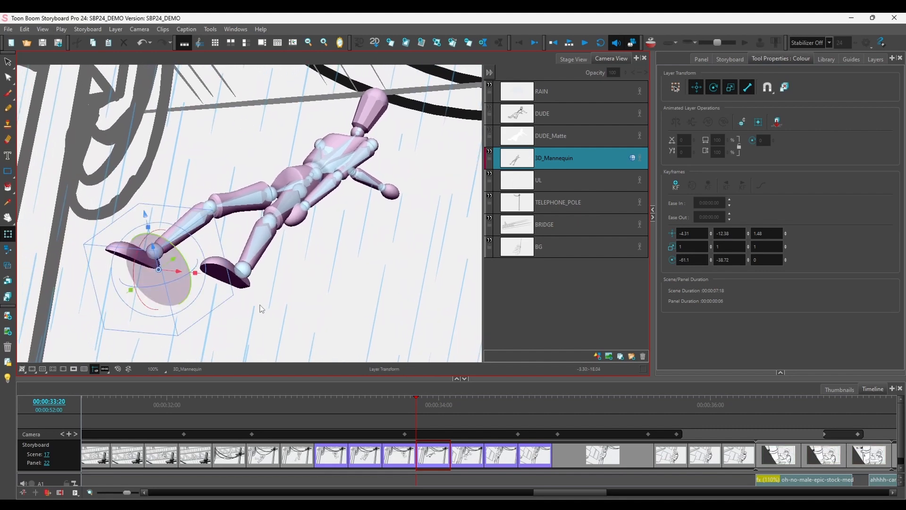
pyautogui.click(359, 158)
pyautogui.moveTo(358, 180); pyautogui.dragTo(359, 113)
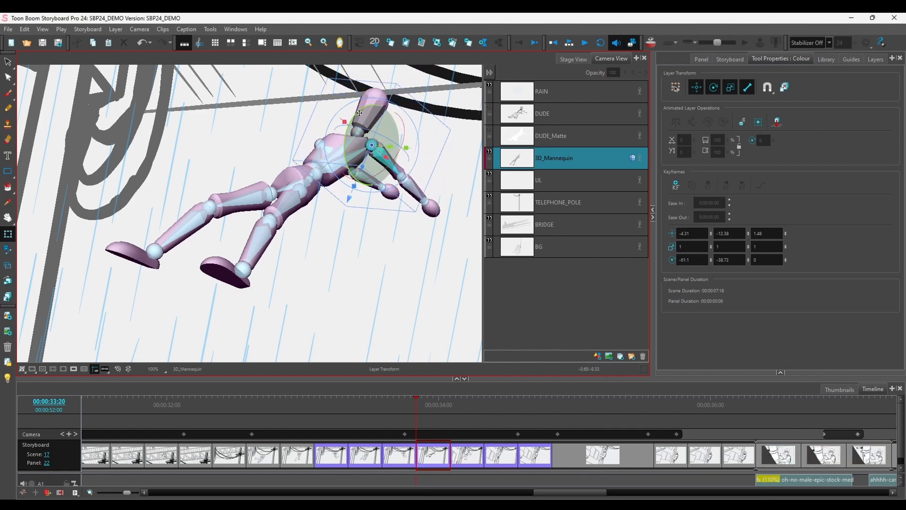
pyautogui.click(419, 197)
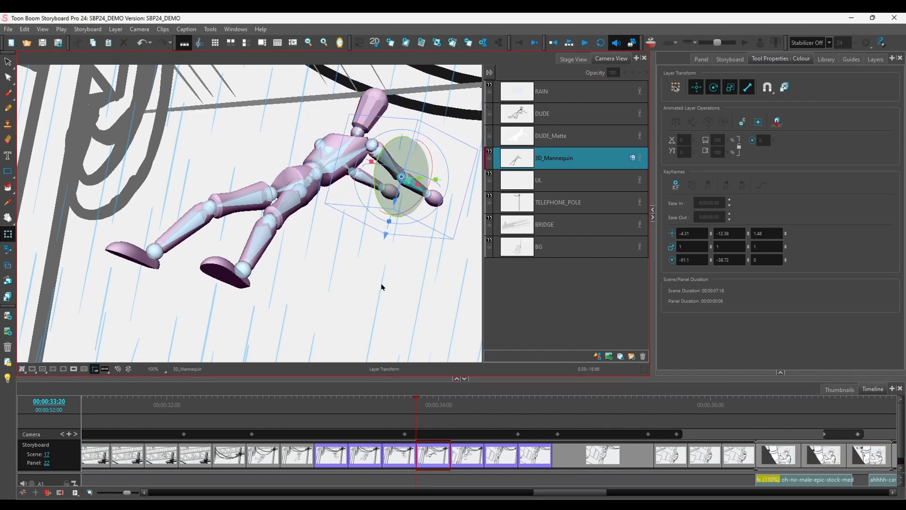
pyautogui.press('1')
pyautogui.moveTo(271, 283); pyautogui.dragTo(255, 313)
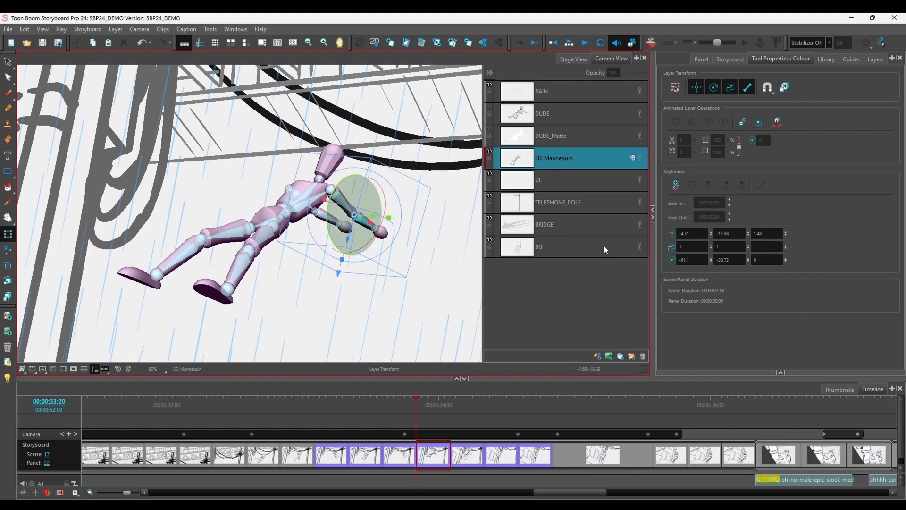
# Show the DUDE and DUDE_Matte layers in panel 22 and hide the 3D_Mannequin reference
pyautogui.click(494, 110)
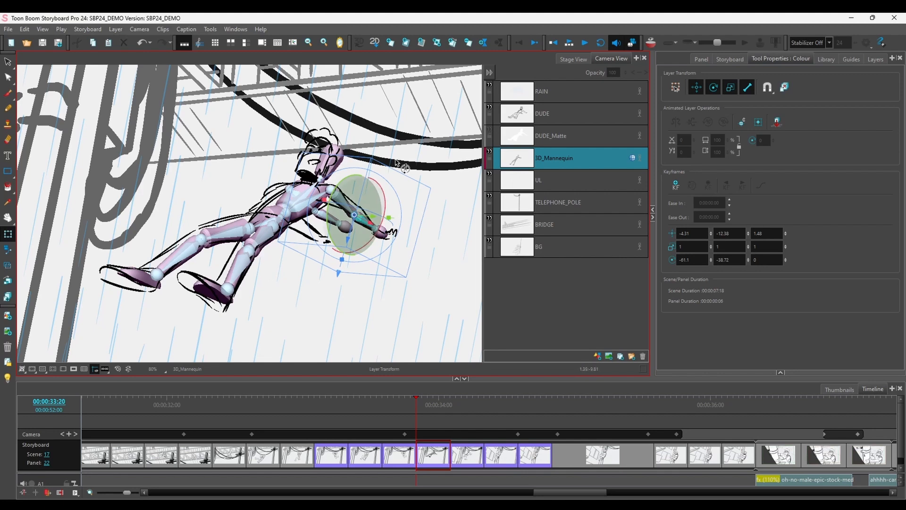
pyautogui.click(489, 152)
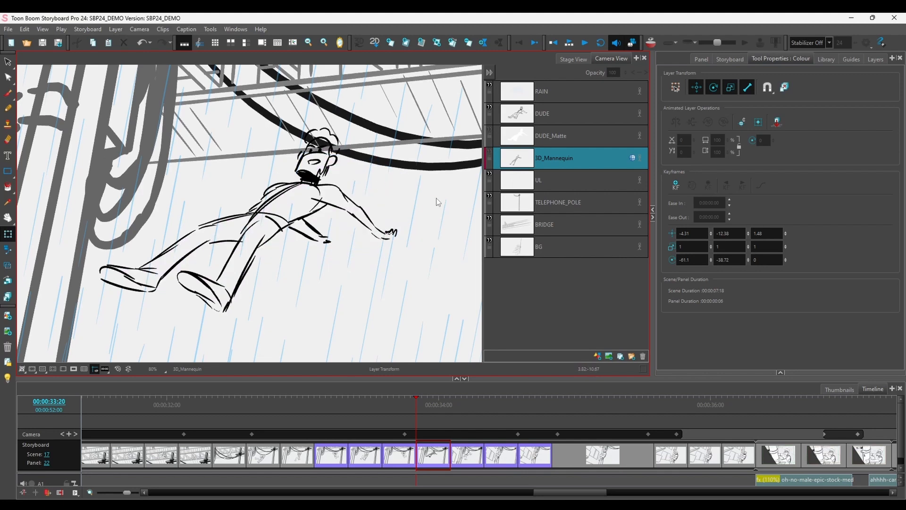
pyautogui.click(489, 129)
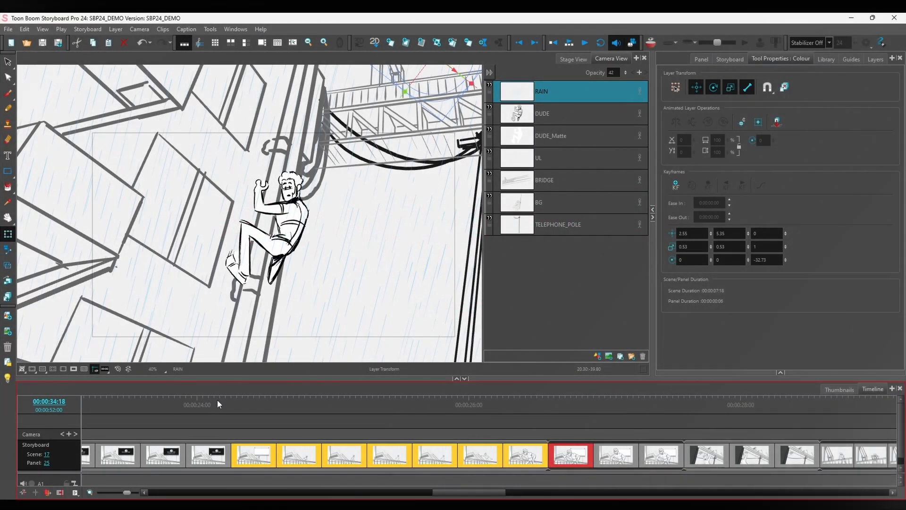
# Enlarge the timeline area and play the billboard sequence from scene 14's panel 3
pyautogui.moveTo(457, 489); pyautogui.dragTo(447, 496)
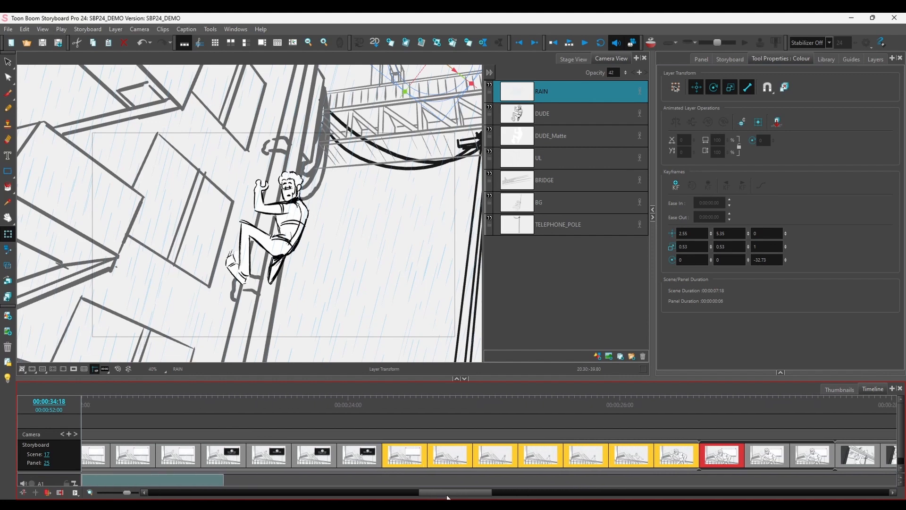
pyautogui.click(415, 494)
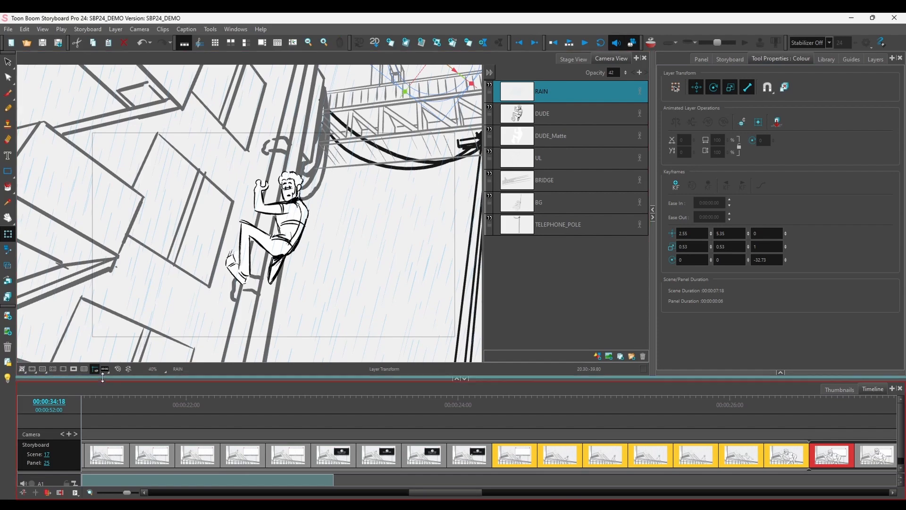
pyautogui.moveTo(114, 379); pyautogui.dragTo(113, 354)
pyautogui.click(103, 443)
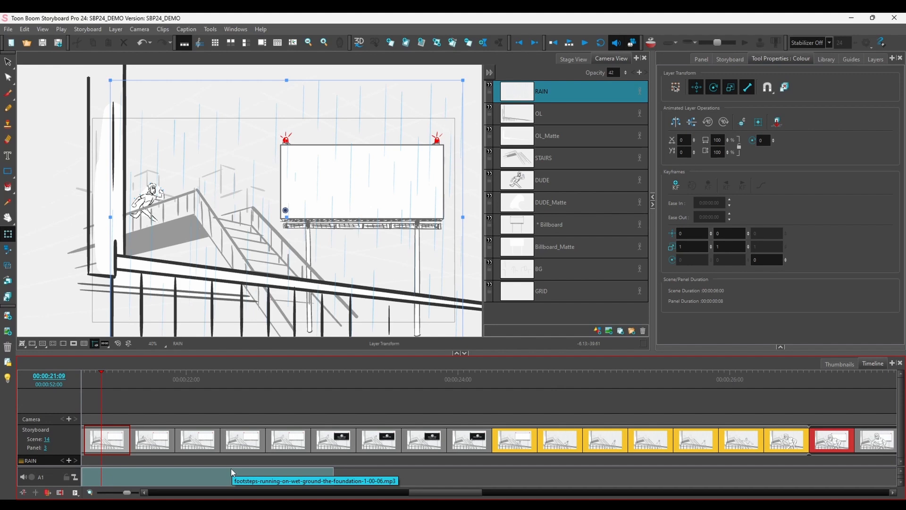
pyautogui.click(115, 373)
pyautogui.moveTo(117, 374); pyautogui.dragTo(114, 355)
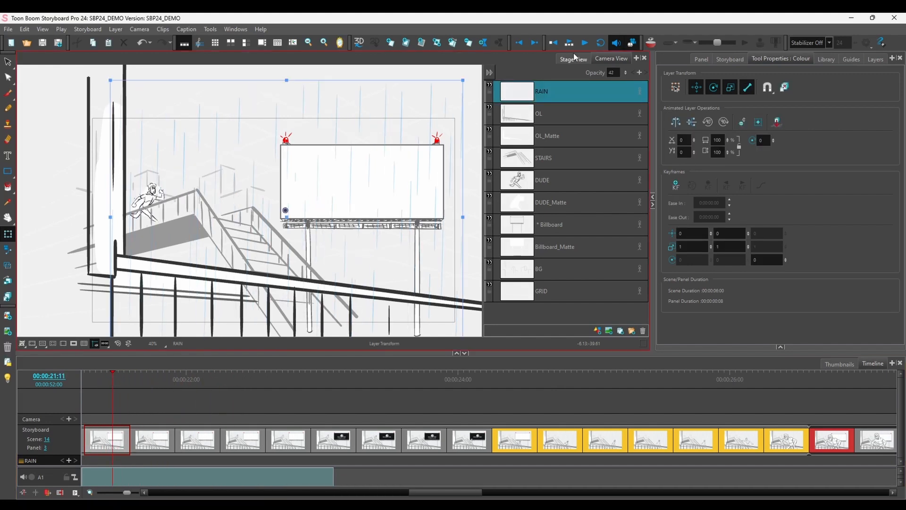
pyautogui.click(585, 43)
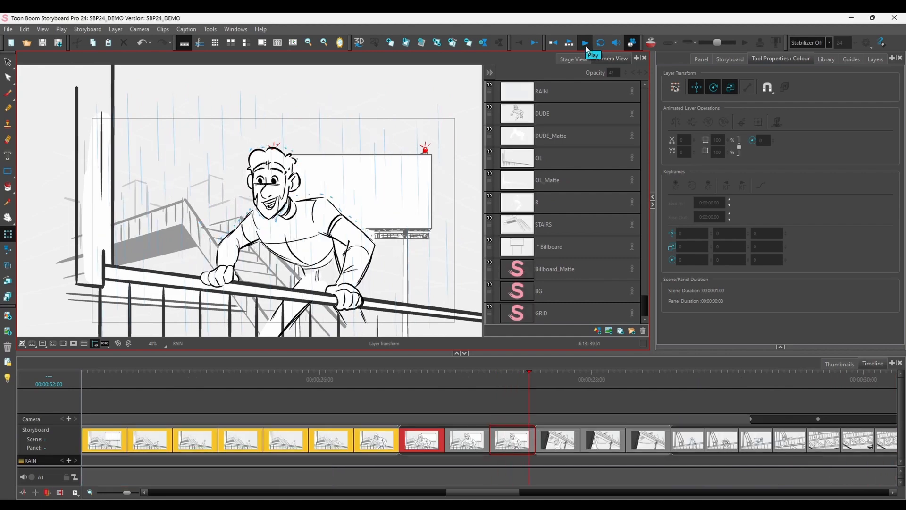
pyautogui.click(584, 43)
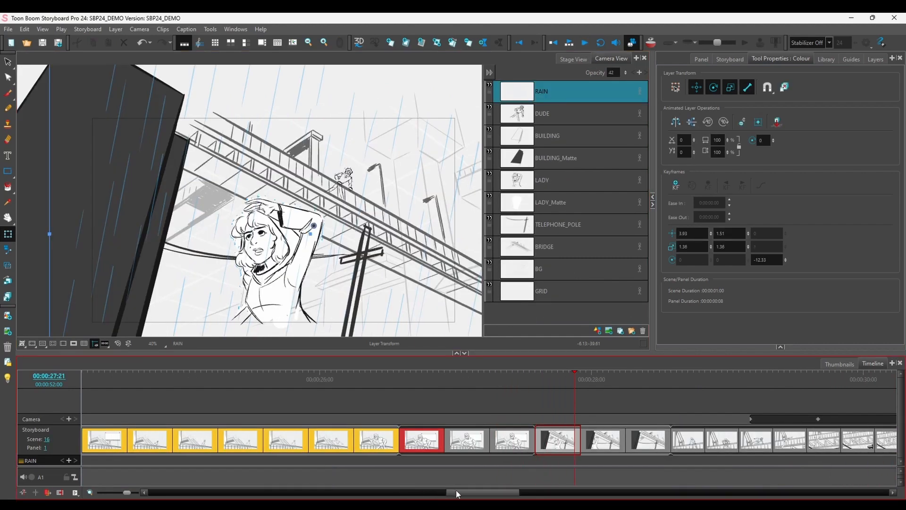
# Return to scene 14's panel 7 and scrub through The Cloud Train logo's fade on the billboard
pyautogui.moveTo(457, 492); pyautogui.dragTo(434, 493)
pyautogui.click(116, 377)
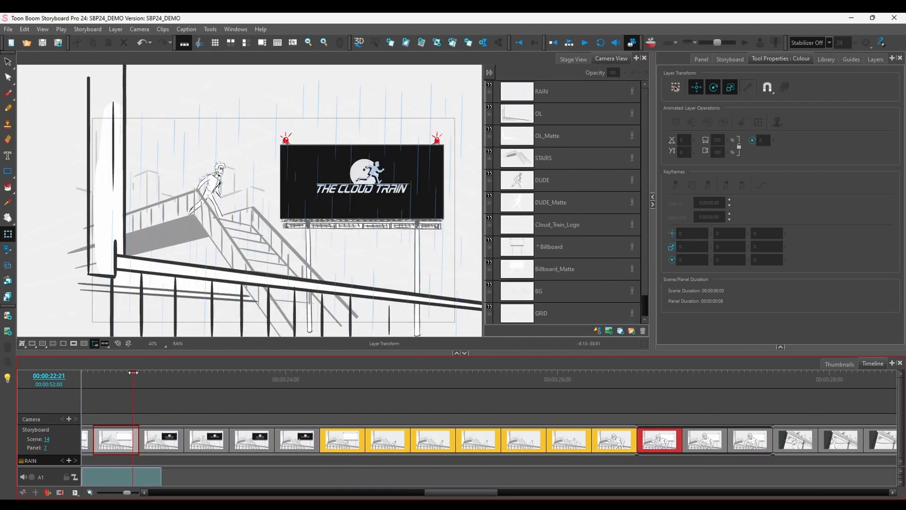
pyautogui.moveTo(438, 494)
pyautogui.mouseDown()
pyautogui.moveTo(415, 493)
pyautogui.moveTo(429, 493)
pyautogui.mouseUp()
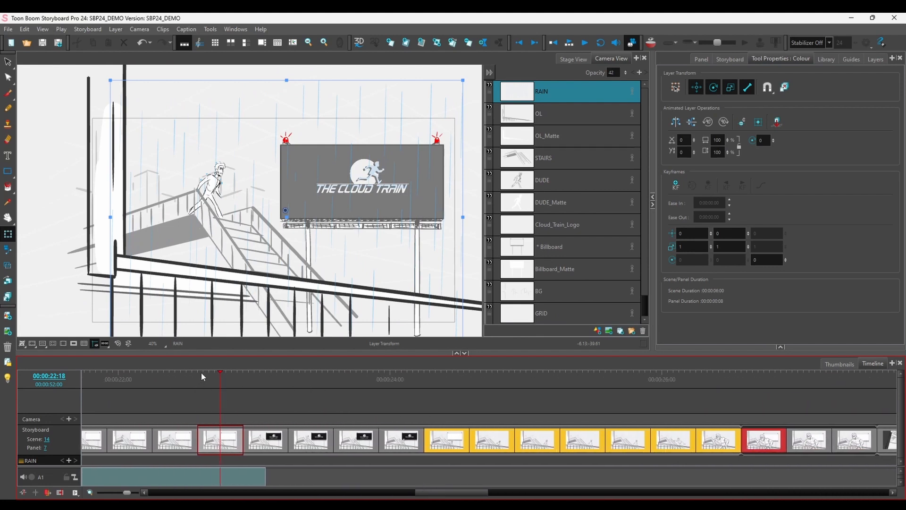
pyautogui.moveTo(201, 372)
pyautogui.mouseDown()
pyautogui.moveTo(192, 373)
pyautogui.moveTo(239, 372)
pyautogui.moveTo(187, 374)
pyautogui.mouseUp()
pyautogui.click(208, 442)
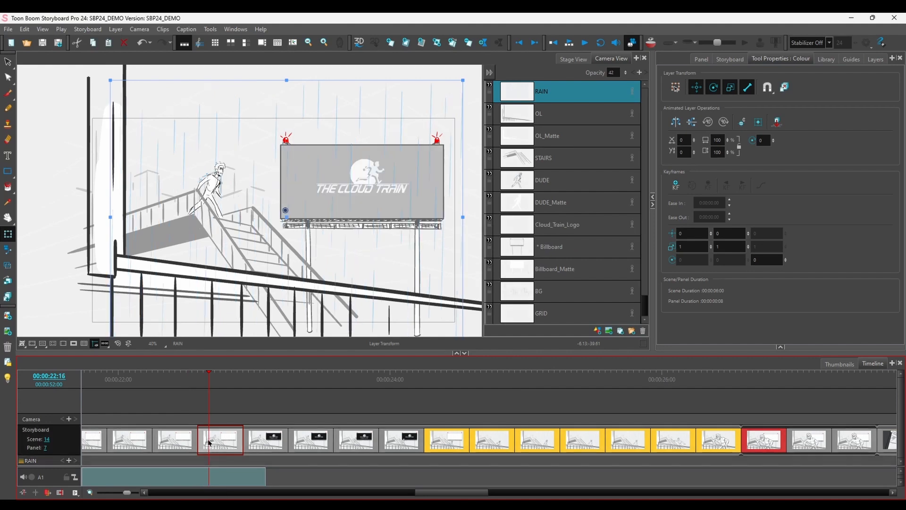
# Display opacity keyframes in the layer track, select the Cloud_Train_Logo layer, and scrub scene 14 to panel 12
pyautogui.click(27, 462)
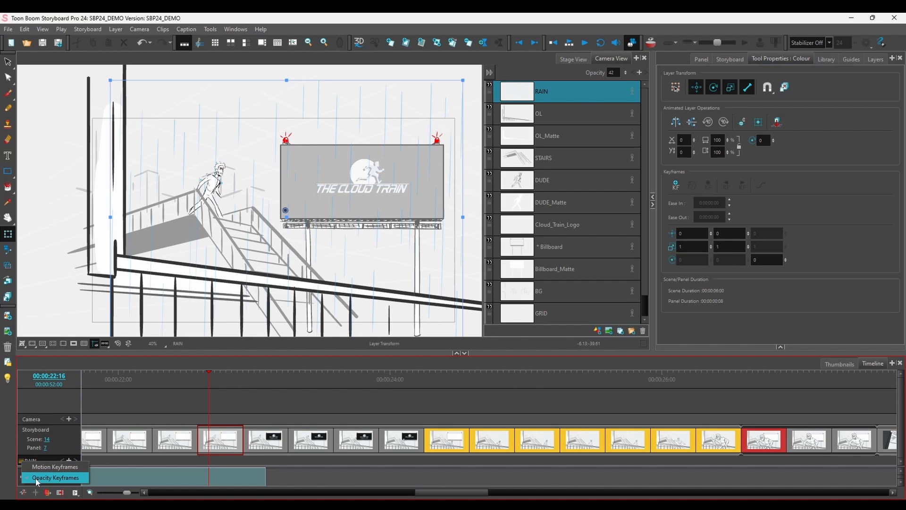
pyautogui.click(35, 477)
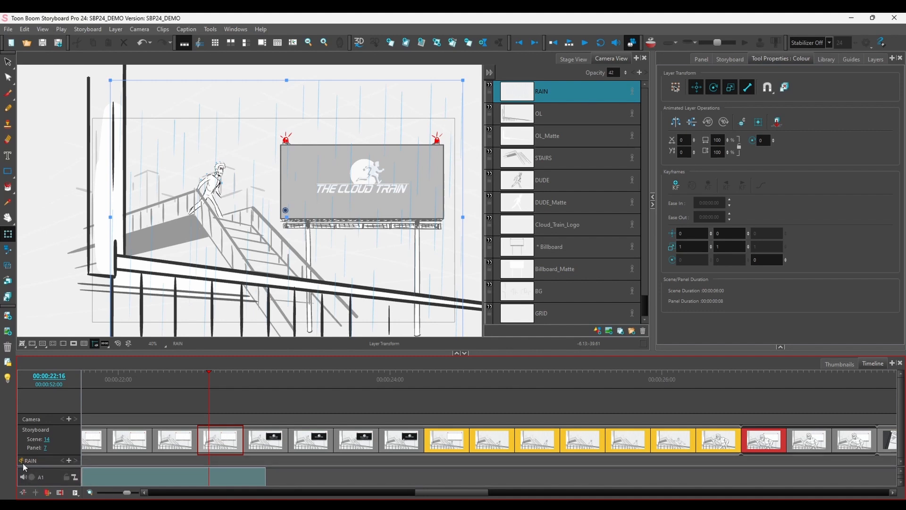
pyautogui.click(22, 461)
pyautogui.click(36, 478)
pyautogui.click(562, 225)
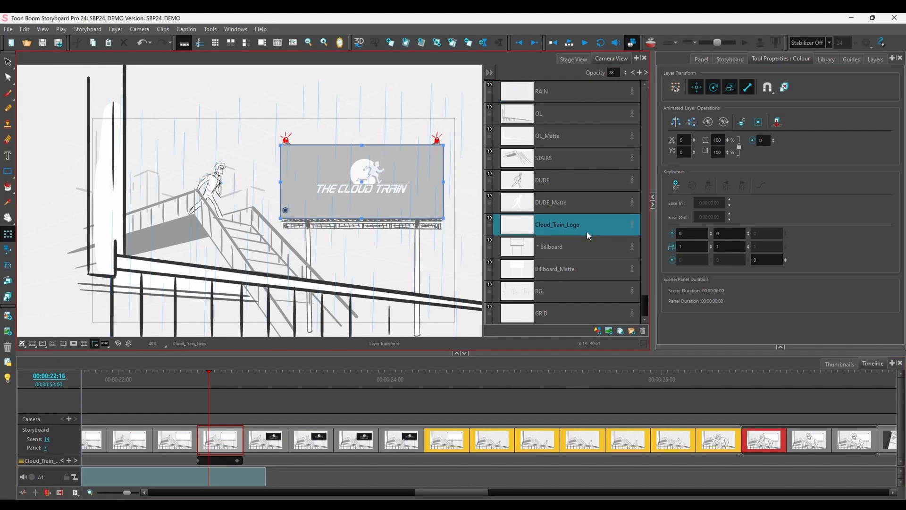
pyautogui.moveTo(209, 373); pyautogui.dragTo(423, 388)
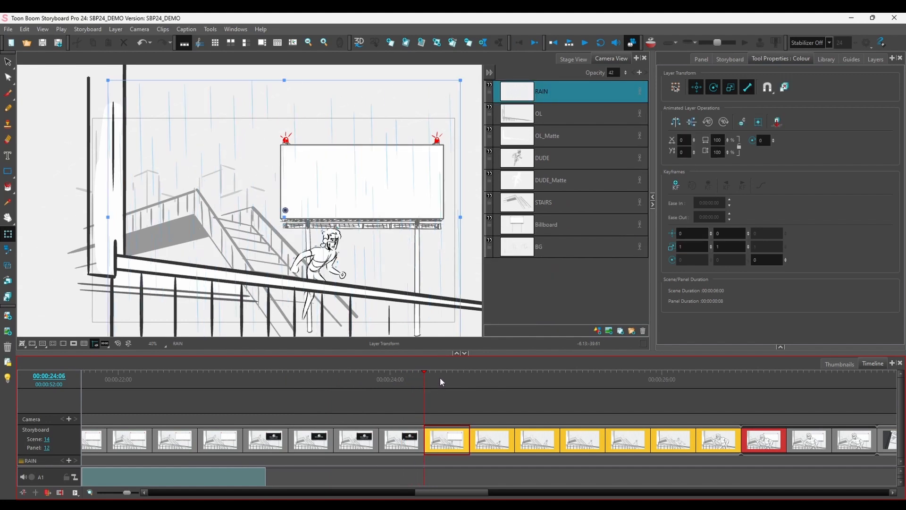
# Add a new video track above the storyboard track in the timeline
pyautogui.moveTo(420, 496); pyautogui.dragTo(431, 496)
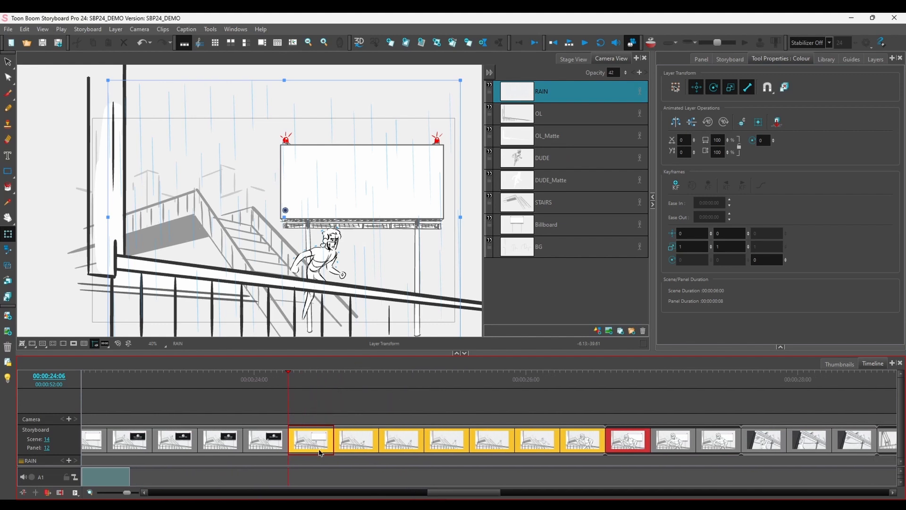
pyautogui.moveTo(320, 466); pyautogui.dragTo(325, 472)
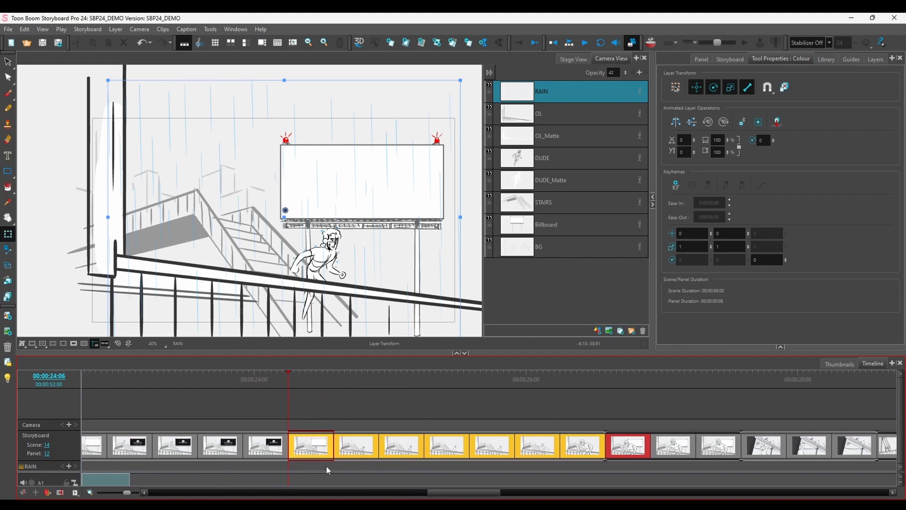
pyautogui.rightClick(325, 406)
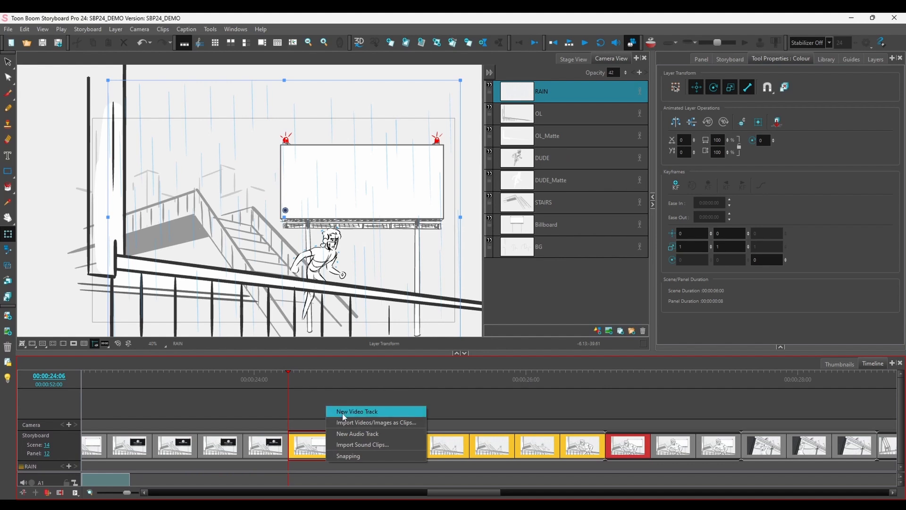
pyautogui.click(343, 412)
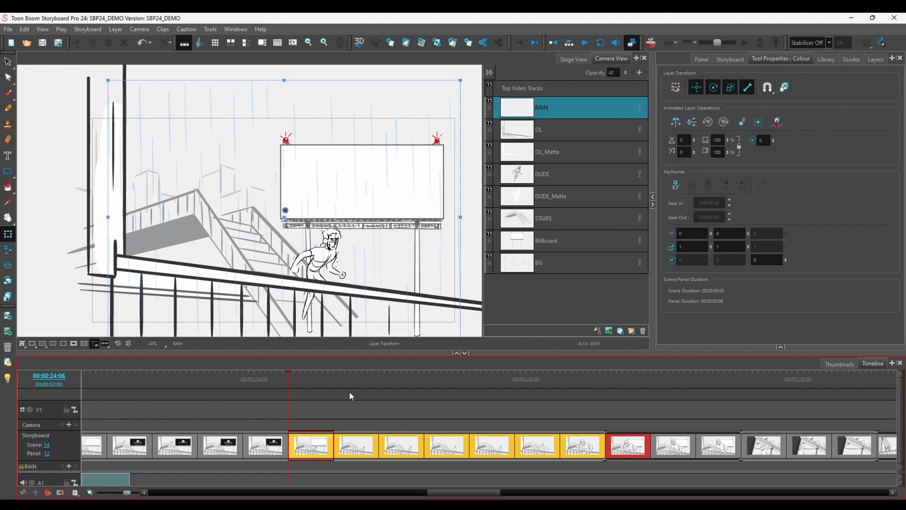
# Bring up the SBP24_Demo_Pack Videos folder in File Explorer and place Cloud_Train_Teaser on track V1 near scene 14's panel 12
pyautogui.moveTo(413, 0); pyautogui.dragTo(662, 69)
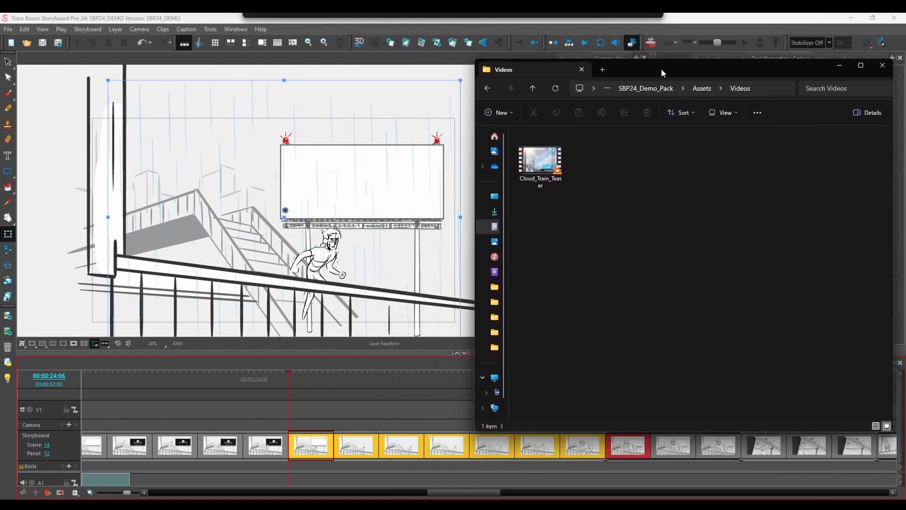
pyautogui.moveTo(563, 170); pyautogui.dragTo(292, 417)
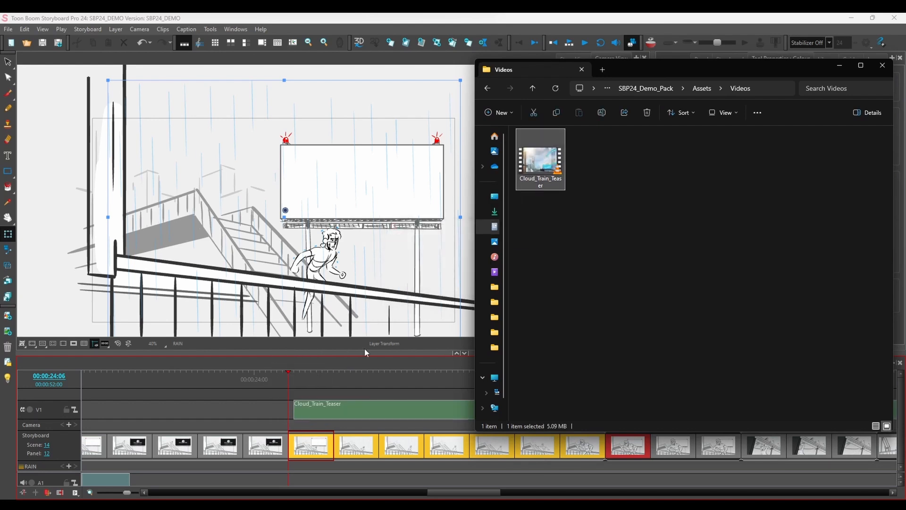
pyautogui.click(393, 246)
pyautogui.click(367, 55)
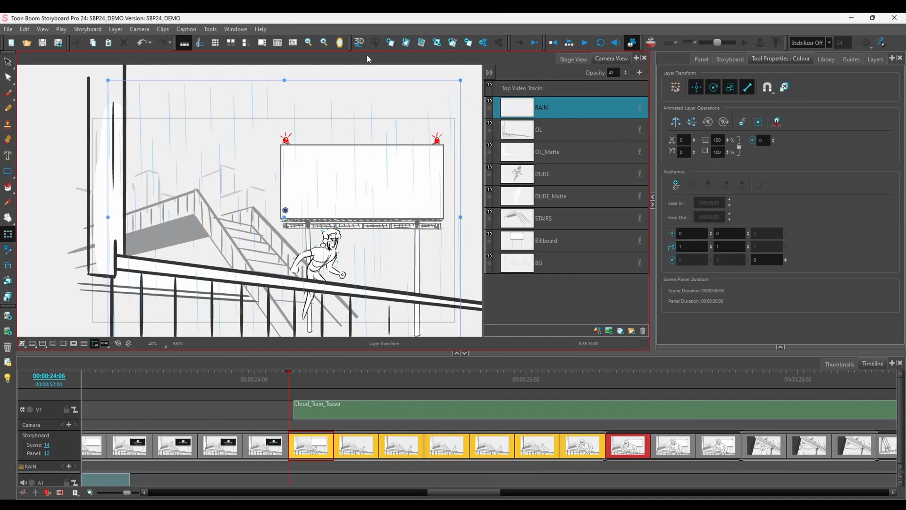
# Align the Cloud_Train_Teaser clip's start with scene 14's panel 12 and trim its end to the end of scene 14
pyautogui.click(341, 418)
pyautogui.moveTo(340, 418); pyautogui.dragTo(341, 412)
pyautogui.press('1')
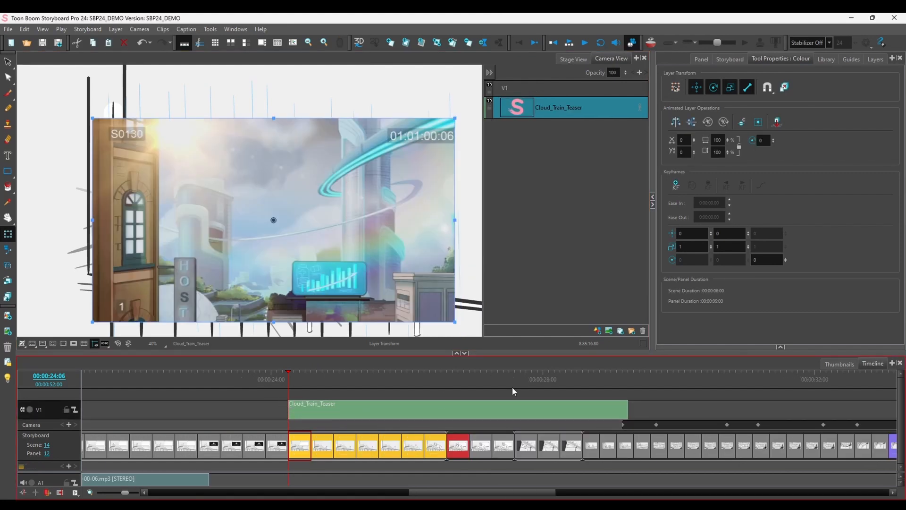
pyautogui.moveTo(626, 410); pyautogui.dragTo(443, 412)
# Scale the Cloud_Train_Teaser clip to about 0.44 by 0.36, fit it over the blank billboard, and scrub to panel 18
pyautogui.moveTo(170, 271); pyautogui.dragTo(259, 221)
pyautogui.moveTo(205, 266); pyautogui.dragTo(273, 236)
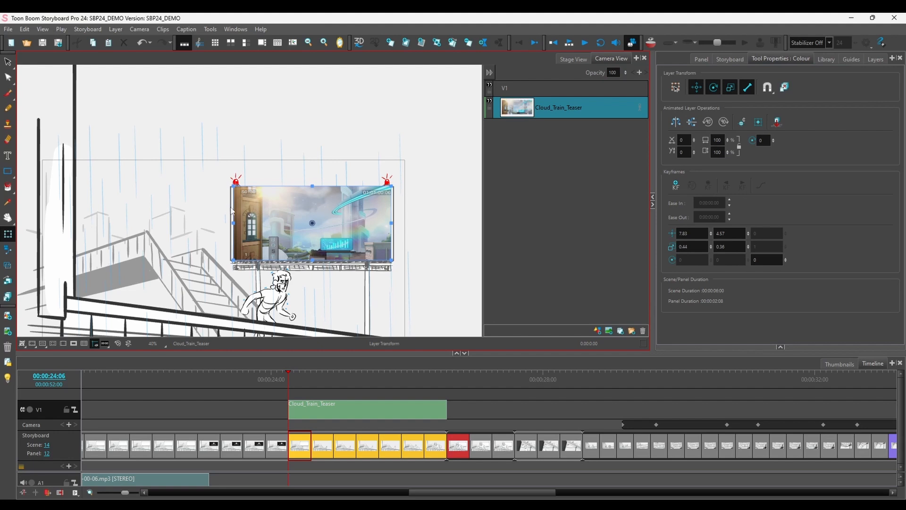
pyautogui.press('2')
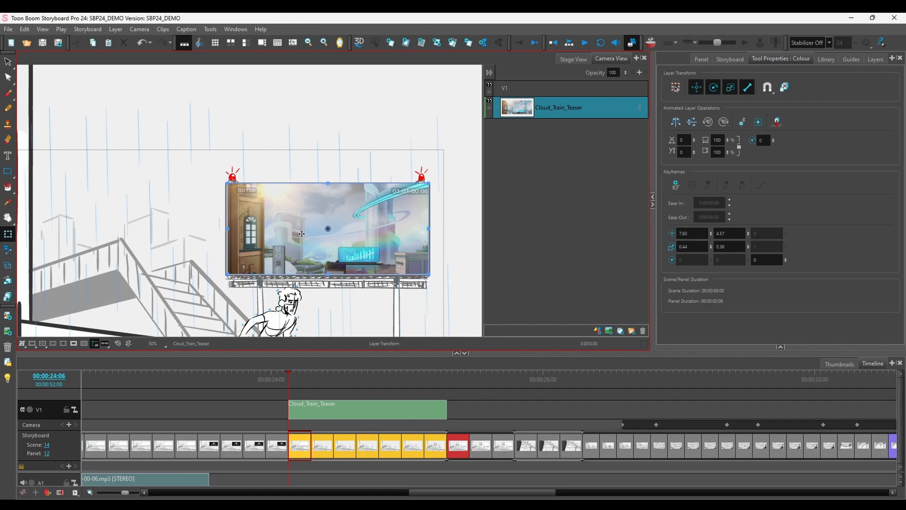
pyautogui.moveTo(288, 372); pyautogui.dragTo(429, 371)
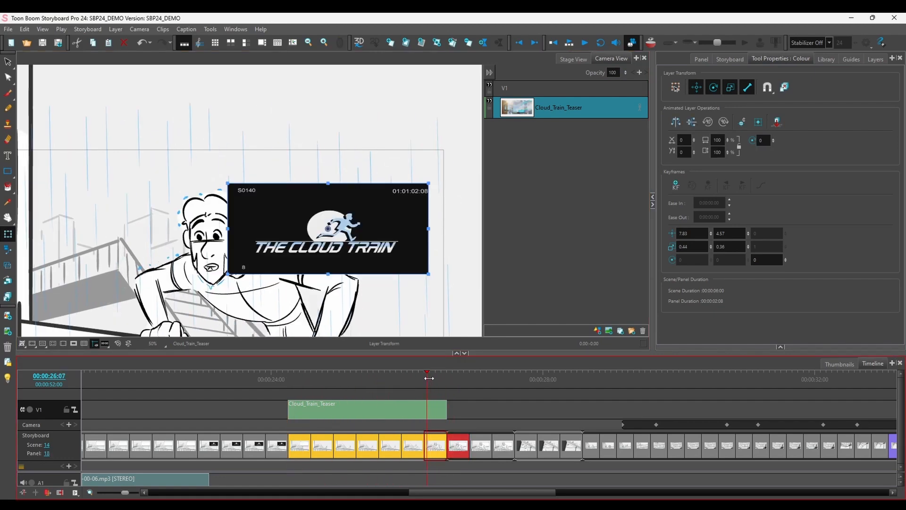
# Move video track V1 below the storyboard track and scrub back to scene 14's panel 12
pyautogui.rightClick(463, 412)
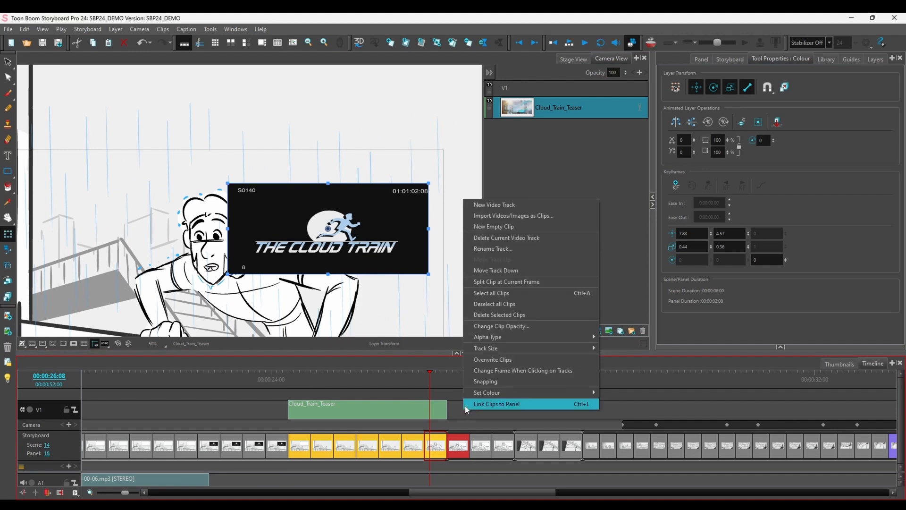
pyautogui.click(479, 270)
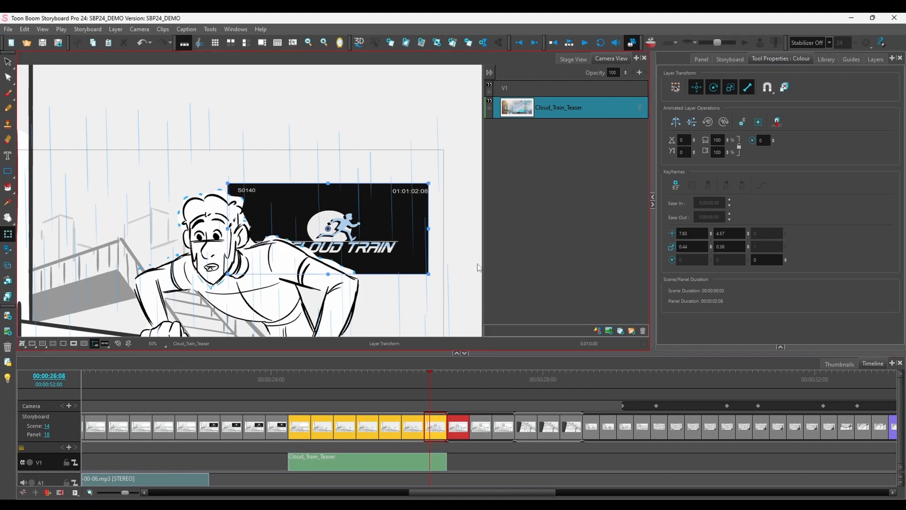
pyautogui.click(427, 396)
pyautogui.moveTo(428, 372); pyautogui.dragTo(293, 376)
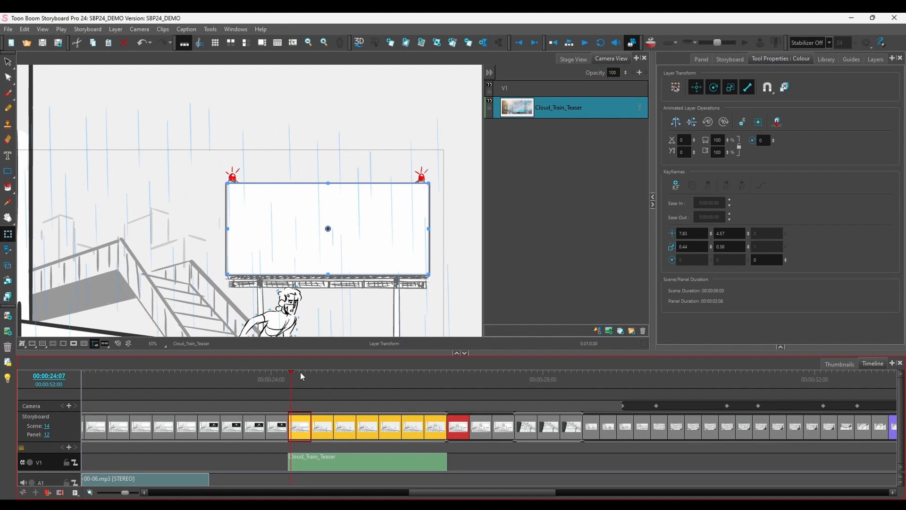
pyautogui.click(301, 376)
# Copy panel 12's Billboard layer into the Cloud_Train_Teaser clip and place it beneath the video layer
pyautogui.click(560, 234)
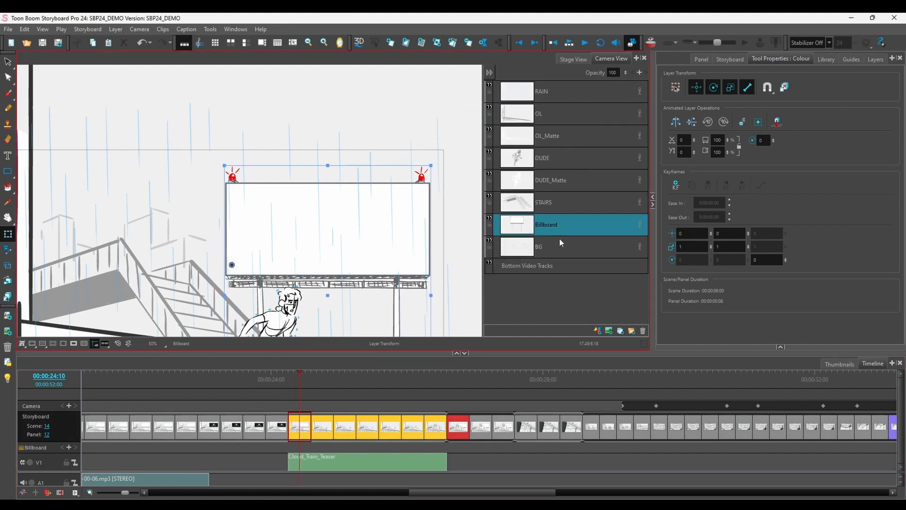
pyautogui.rightClick(549, 225)
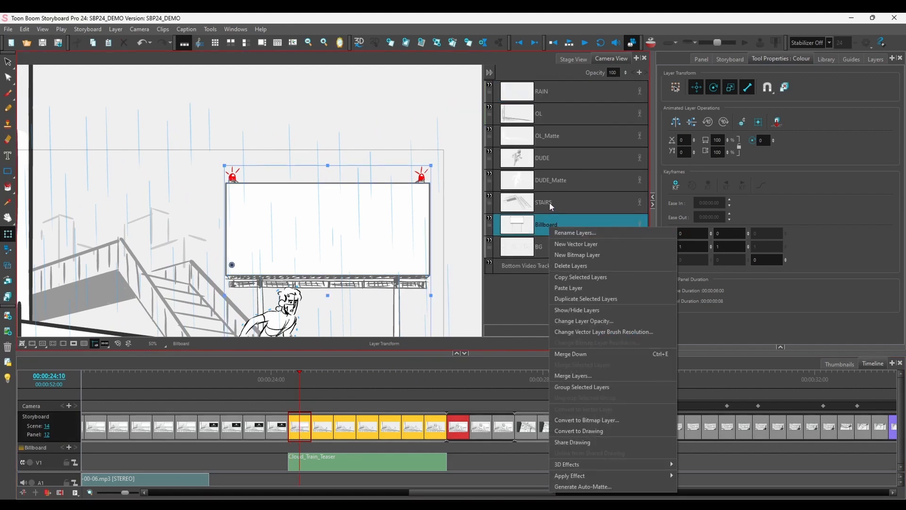
pyautogui.click(562, 277)
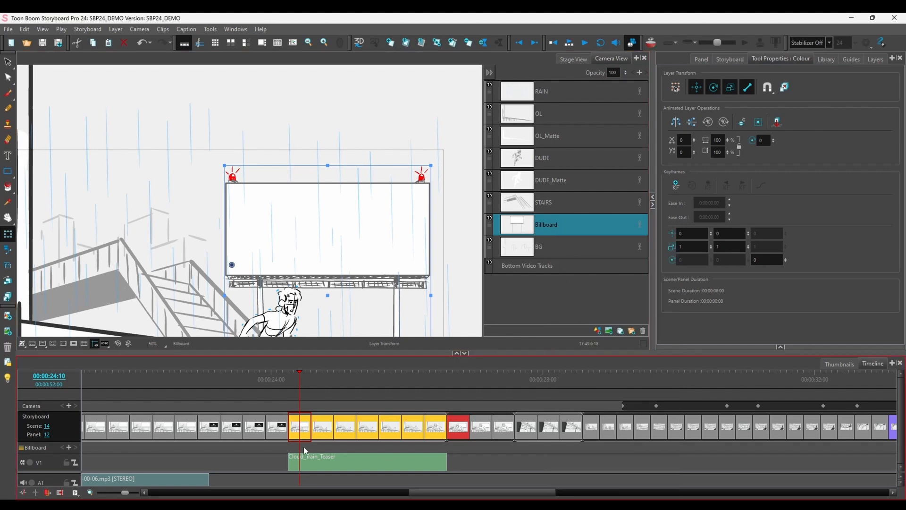
pyautogui.click(296, 463)
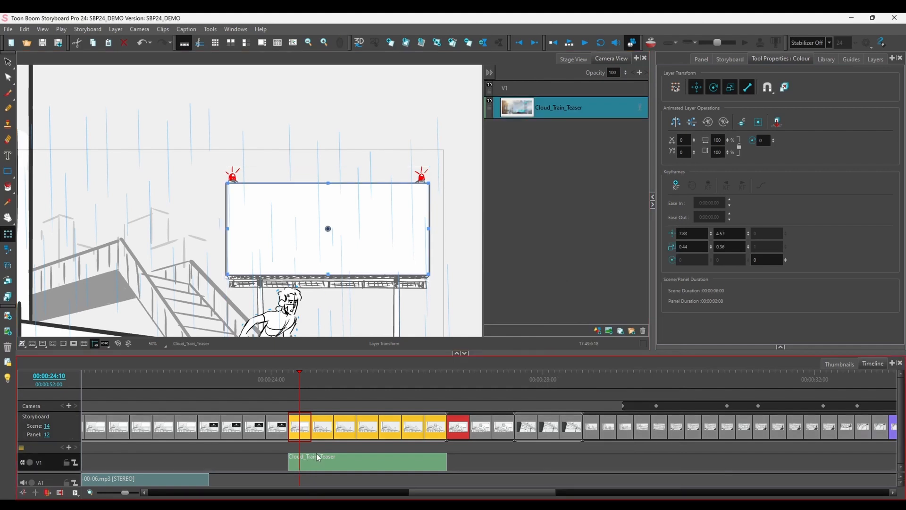
pyautogui.rightClick(539, 203)
pyautogui.click(549, 231)
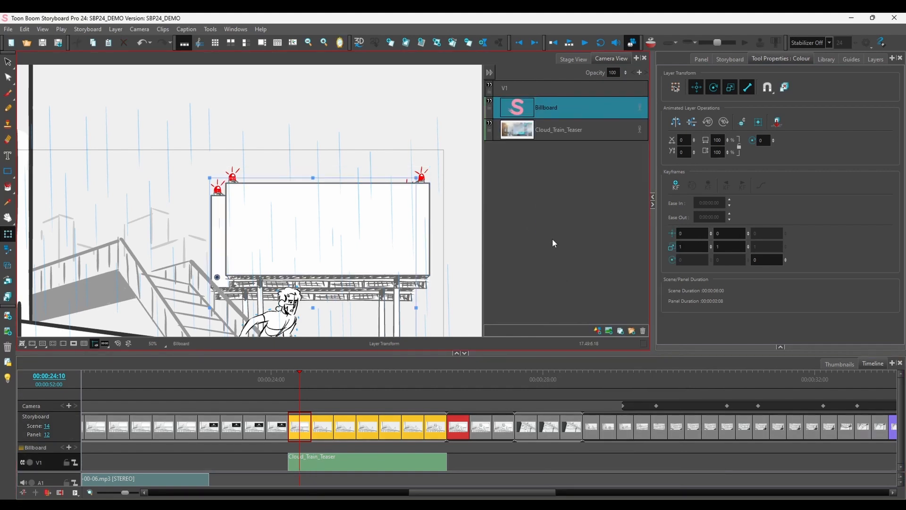
pyautogui.moveTo(553, 125); pyautogui.dragTo(554, 142)
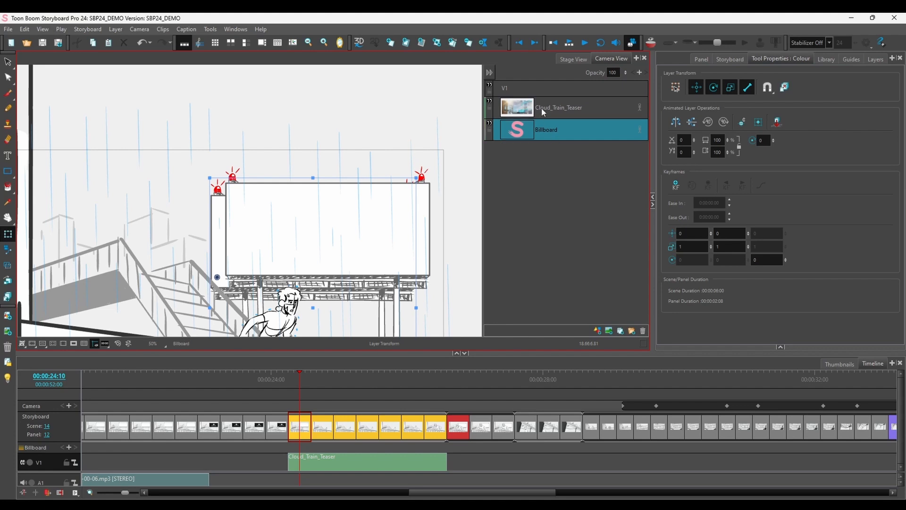
# Move the pasted billboard artwork so it frames the teaser video, and scrub the clip through to panel 18
pyautogui.click(8, 62)
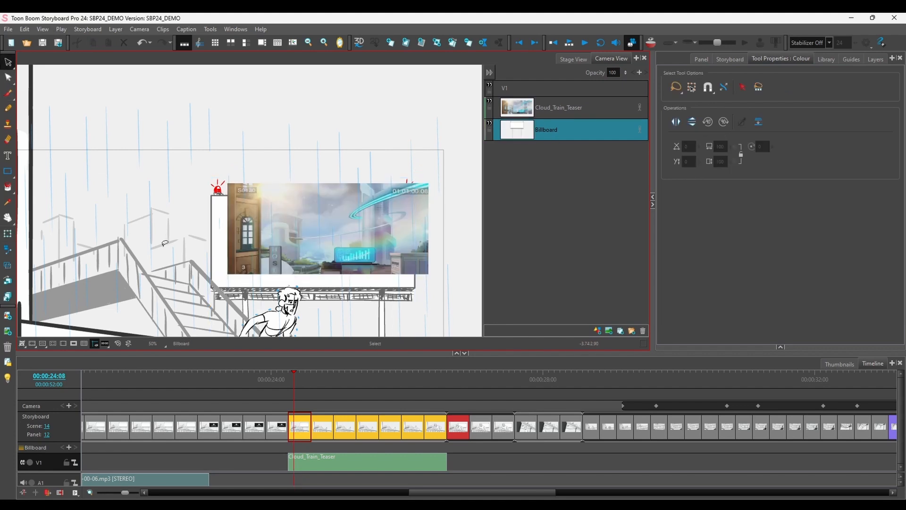
pyautogui.moveTo(174, 297); pyautogui.dragTo(178, 213)
pyautogui.press('1')
pyautogui.moveTo(150, 245)
pyautogui.mouseDown()
pyautogui.moveTo(145, 216)
pyautogui.moveTo(469, 250)
pyautogui.moveTo(413, 336)
pyautogui.mouseUp()
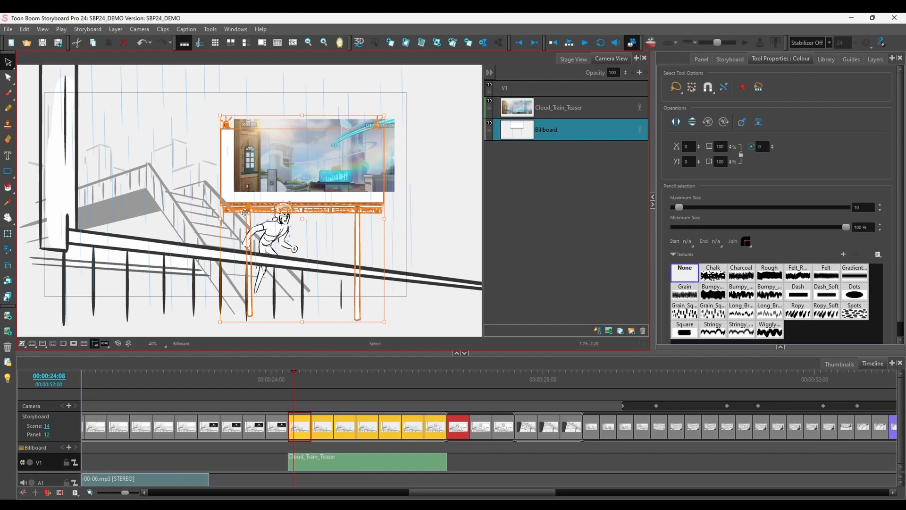
pyautogui.moveTo(246, 212); pyautogui.dragTo(263, 202)
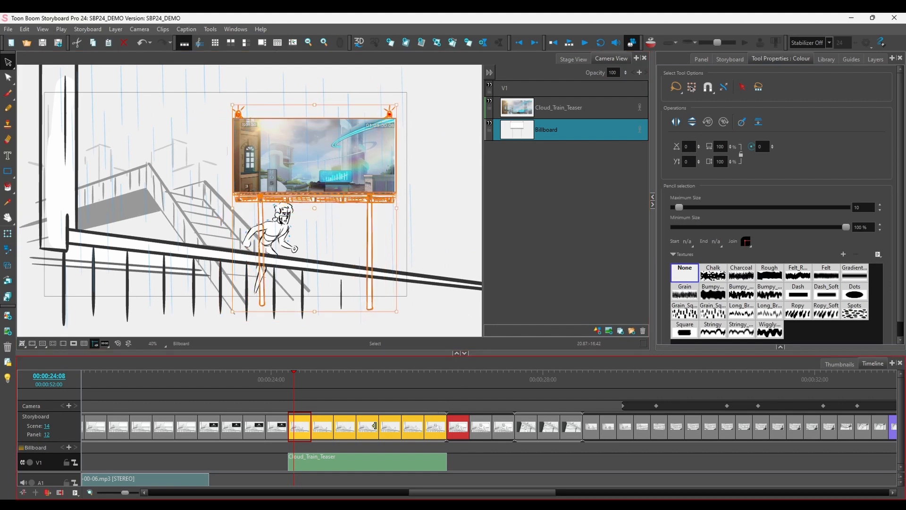
pyautogui.moveTo(294, 383); pyautogui.dragTo(435, 391)
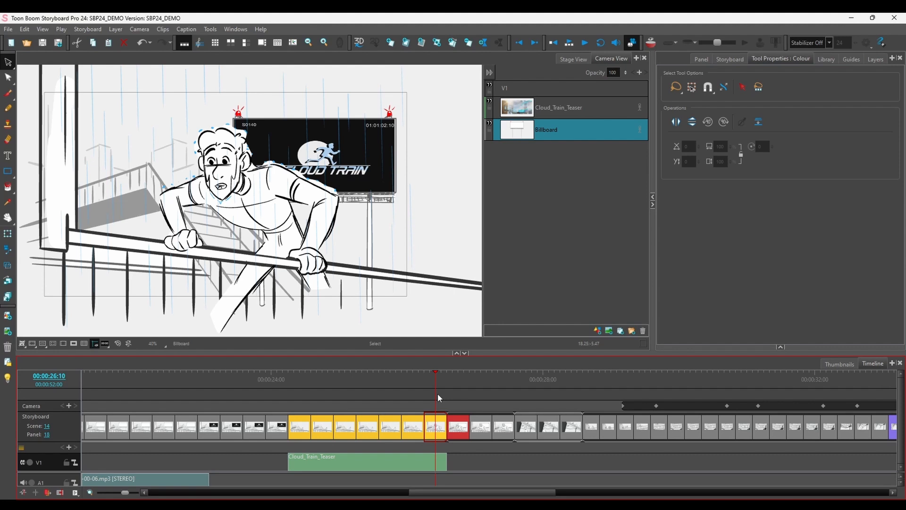
# Insert CT_CloudTrain_15.tpl from the SBP24_Templates library folder between scenes 14 and 15 in the thumbnails
pyautogui.click(839, 364)
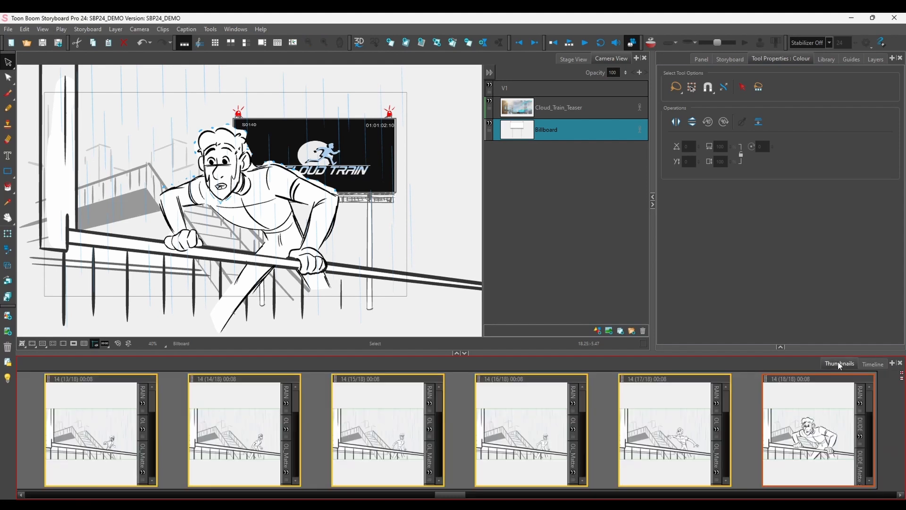
pyautogui.moveTo(454, 495); pyautogui.dragTo(471, 495)
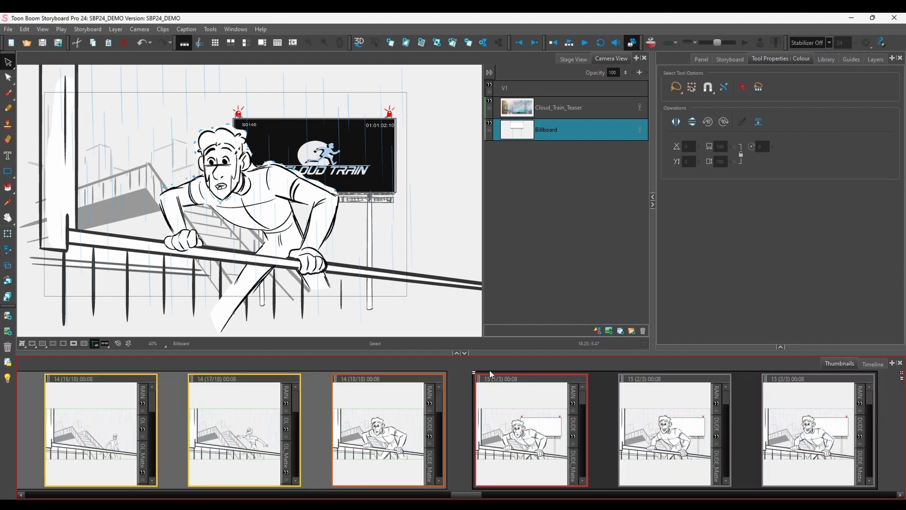
pyautogui.click(833, 57)
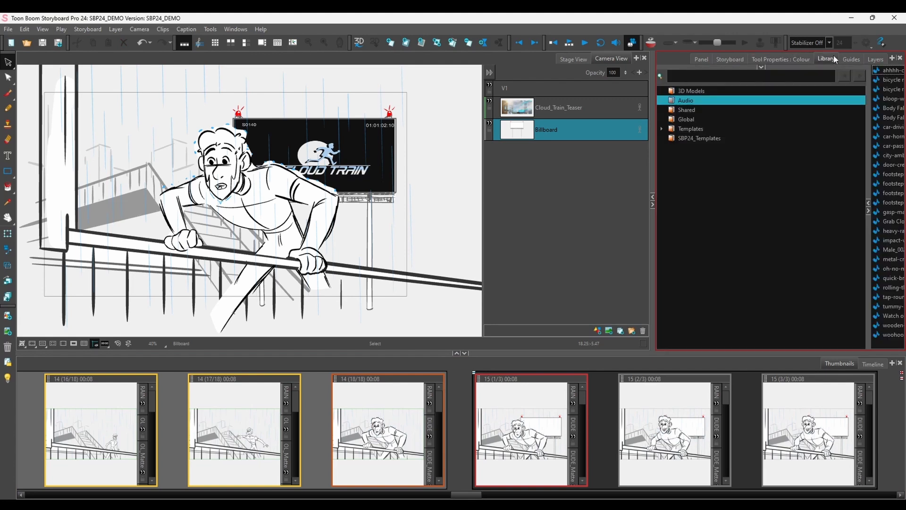
pyautogui.click(682, 131)
pyautogui.moveTo(867, 187); pyautogui.dragTo(765, 181)
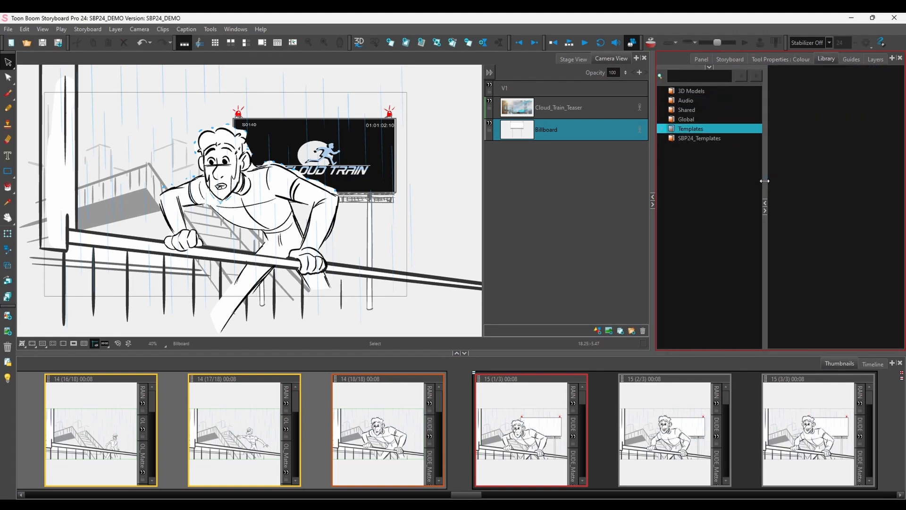
pyautogui.moveTo(654, 156); pyautogui.dragTo(623, 157)
pyautogui.click(658, 139)
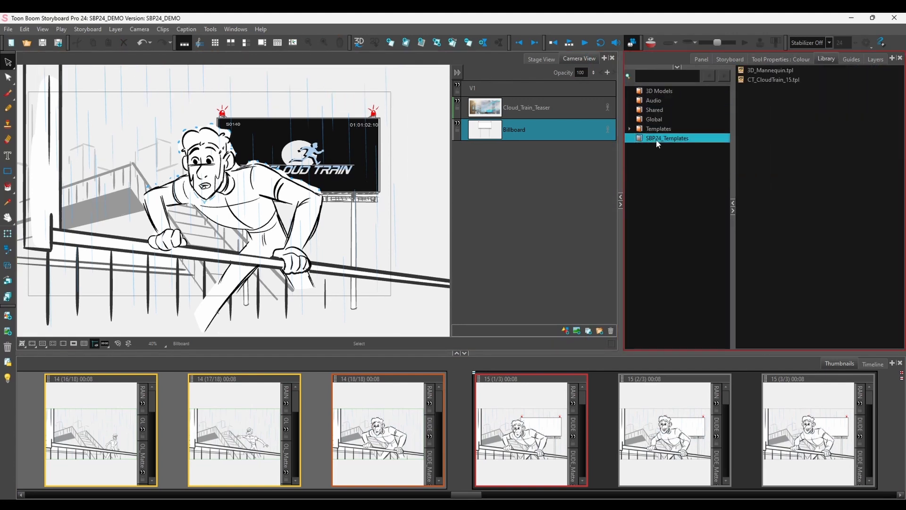
pyautogui.click(773, 79)
pyautogui.moveTo(773, 79); pyautogui.dragTo(459, 407)
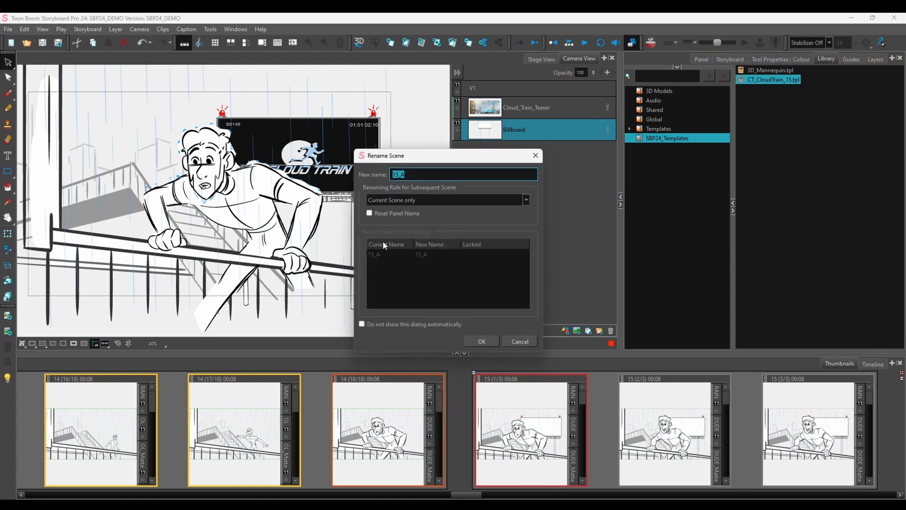
# Name the inserted scene 15 and apply the Renumber Scenes rule to the scenes that follow
pyautogui.click(428, 203)
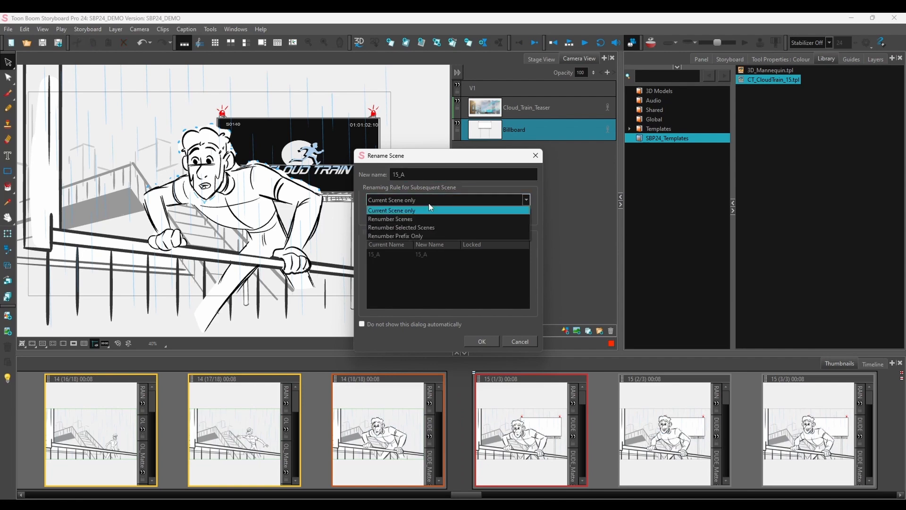
pyautogui.click(430, 208)
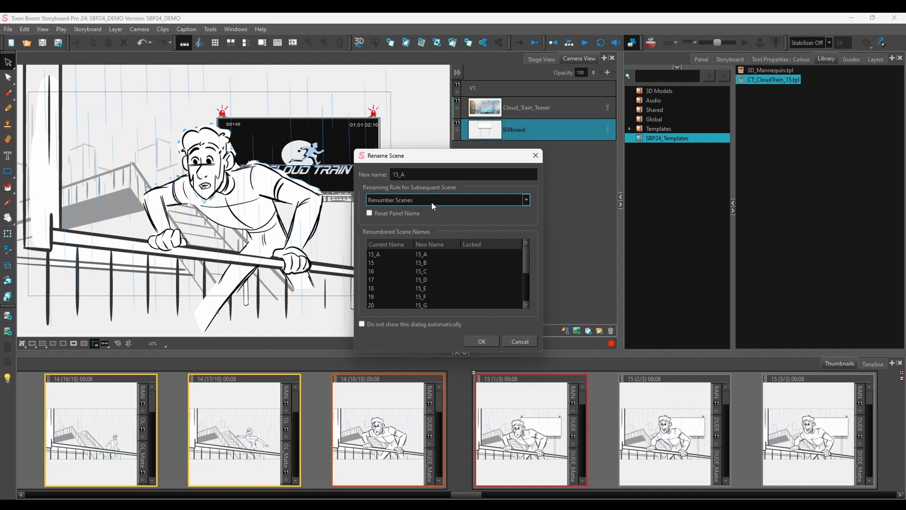
pyautogui.click(426, 175)
pyautogui.press('BackSpace')
pyautogui.press('BackSpace')
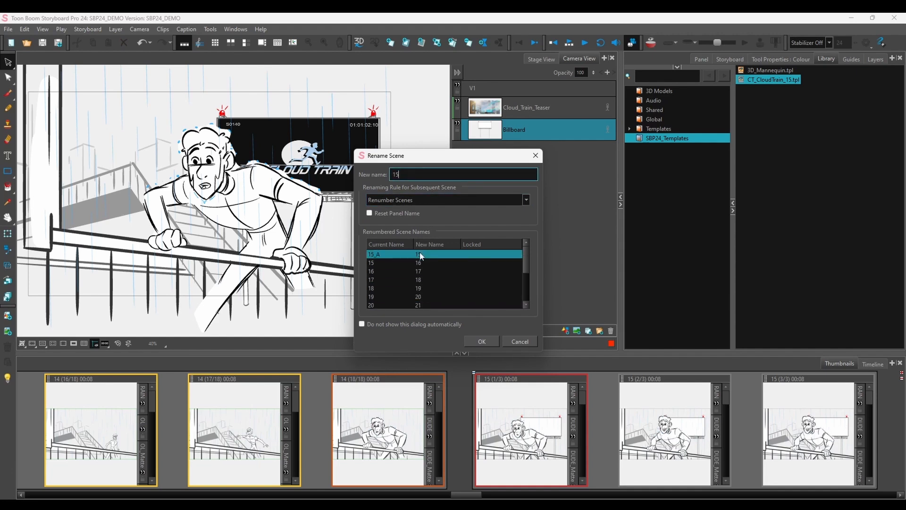
pyautogui.scroll(-2, 518, 262)
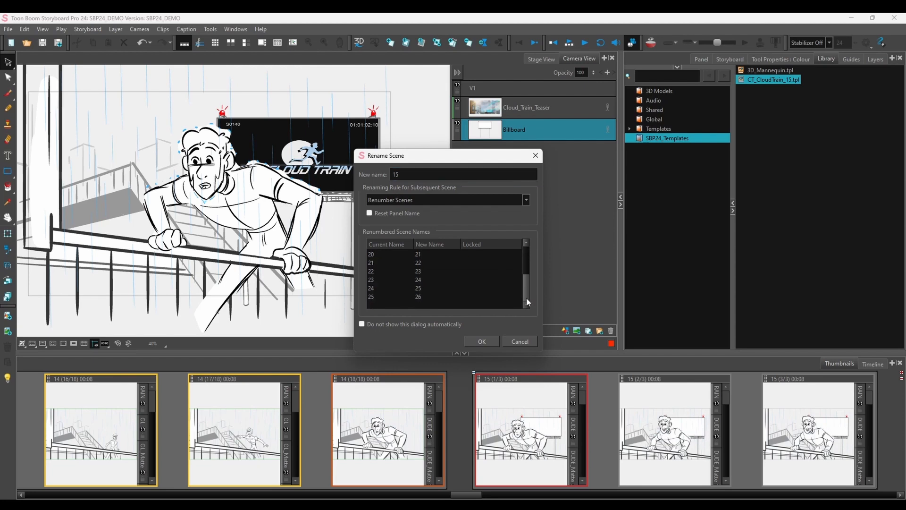
pyautogui.click(469, 341)
pyautogui.click(462, 488)
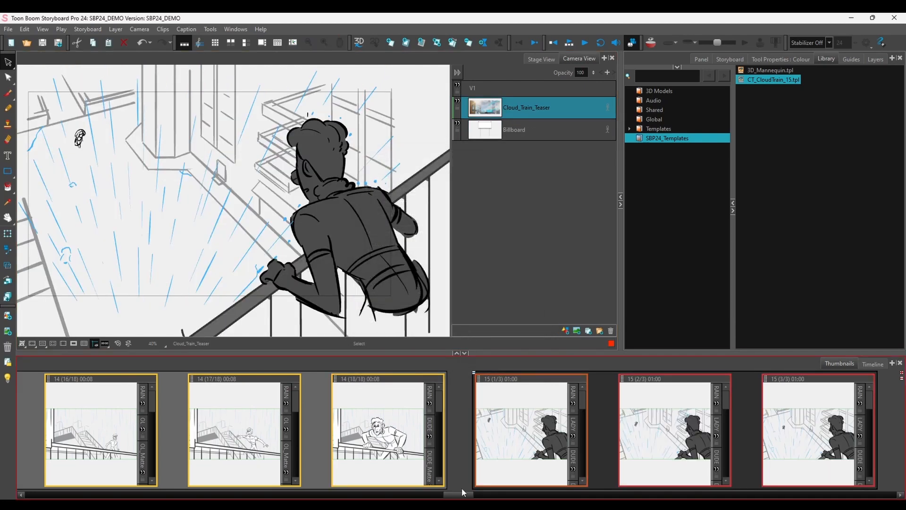
# Retime scene 15's three panels in the timeline to a total duration of 00:00:01:00 from the start, with Ripple Edit enabled
pyautogui.moveTo(462, 495); pyautogui.dragTo(471, 496)
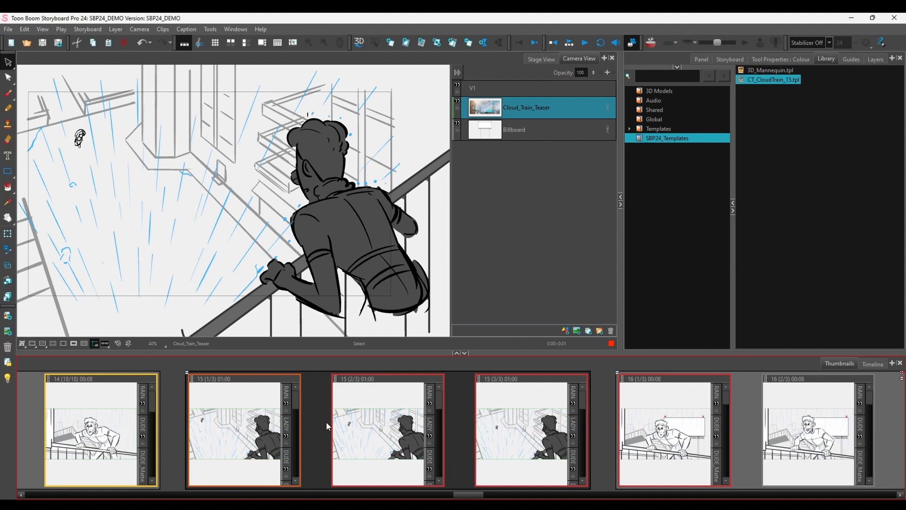
pyautogui.click(873, 364)
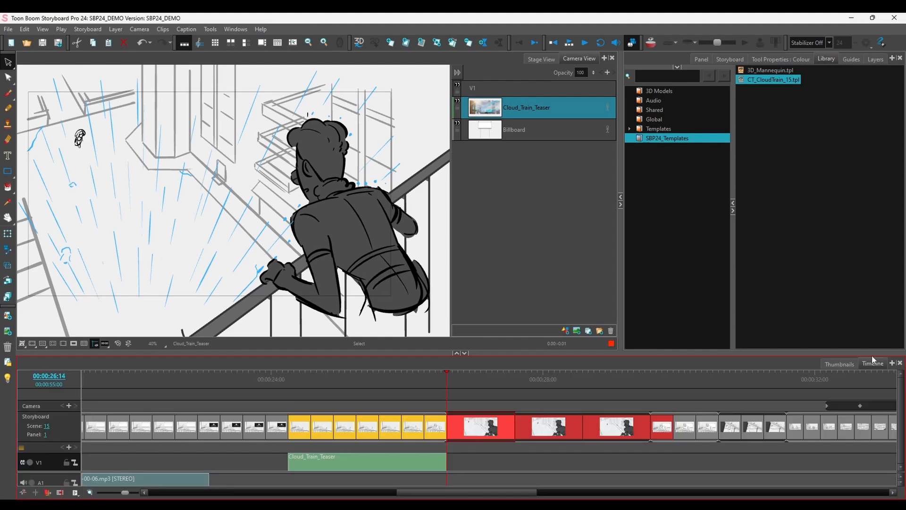
pyautogui.click(476, 436)
pyautogui.click(630, 427)
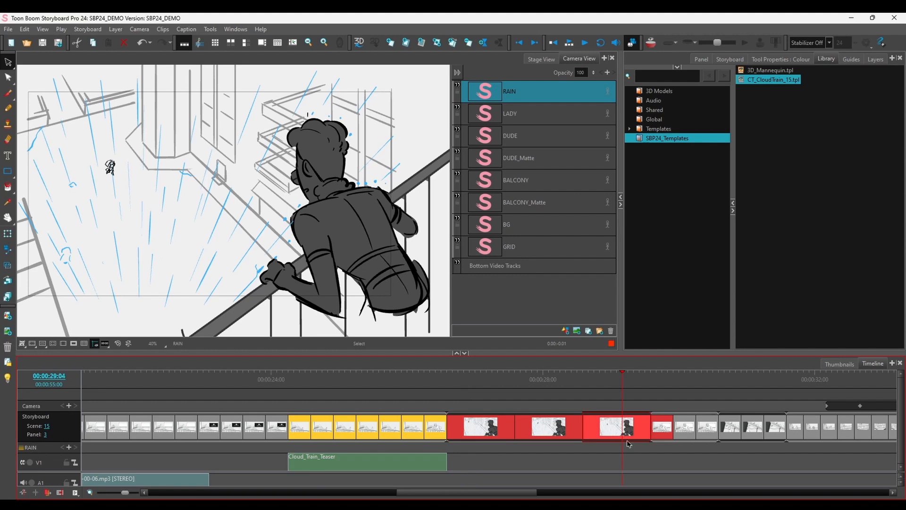
pyautogui.keyDown('shift'); pyautogui.click(494, 428); pyautogui.keyUp('shift')
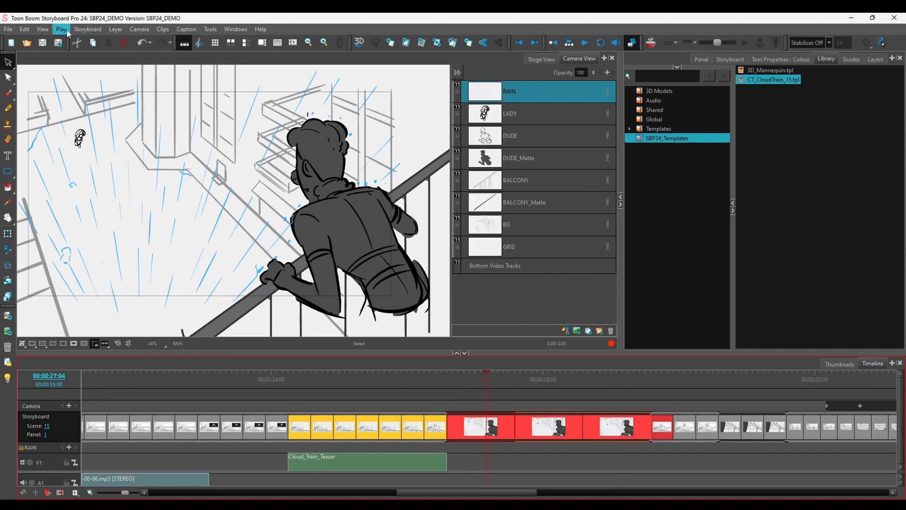
pyautogui.click(87, 29)
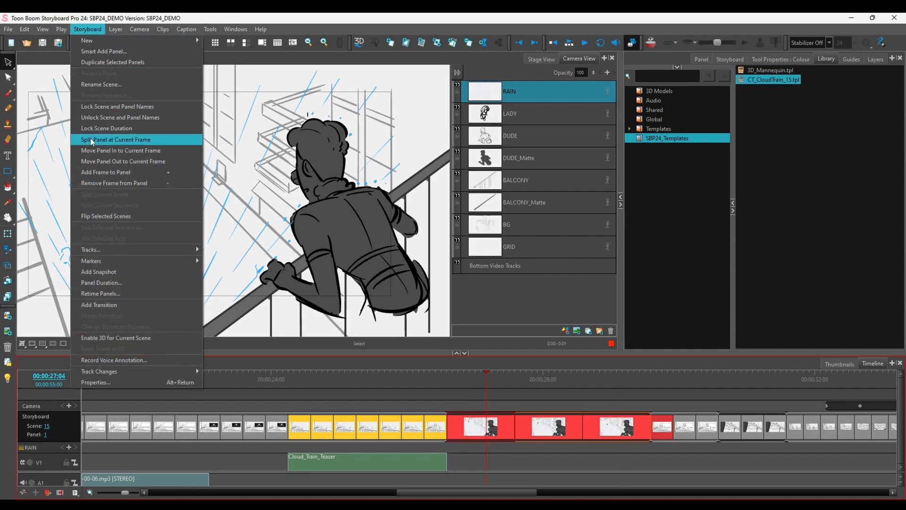
pyautogui.click(95, 294)
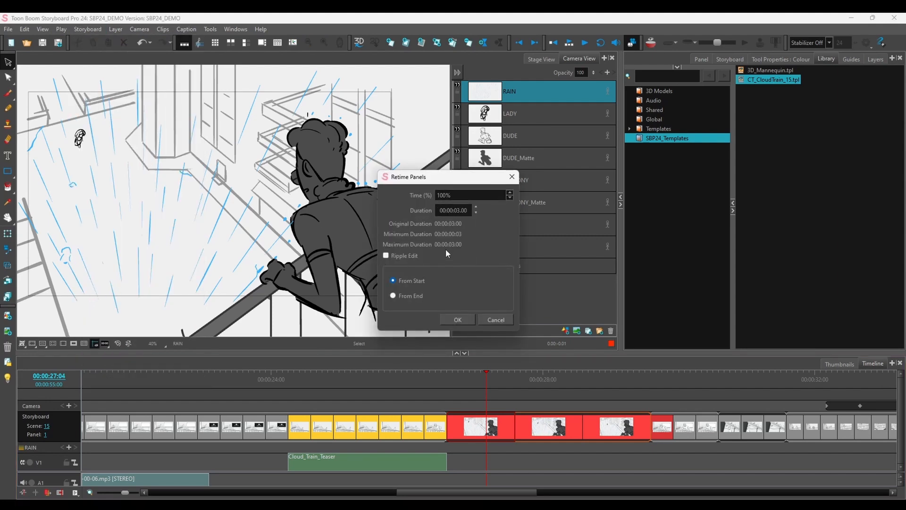
pyautogui.click(460, 212)
pyautogui.write('1')
pyautogui.click(385, 256)
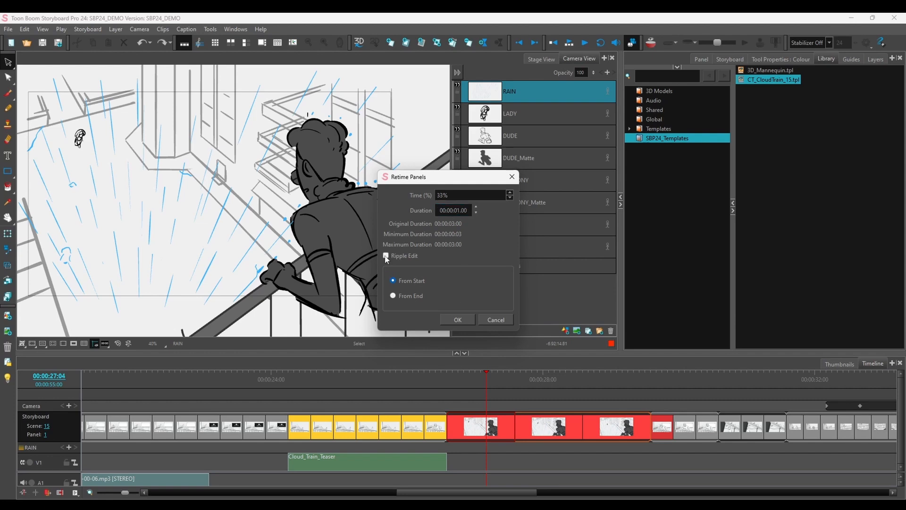
pyautogui.click(454, 321)
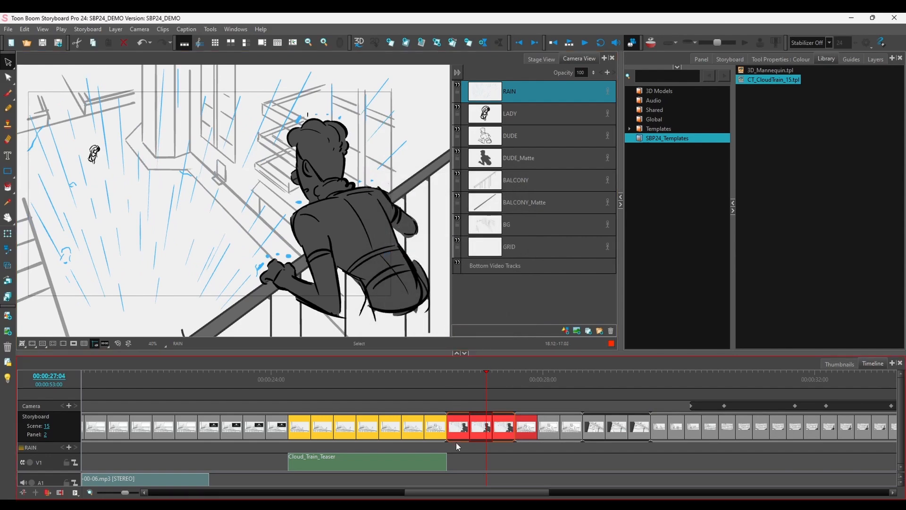
# Enlarge the timeline to examine its audio tracks, and scrub forward to scene 18's panel 27 at 00:00:36:17
pyautogui.moveTo(484, 376); pyautogui.dragTo(456, 378)
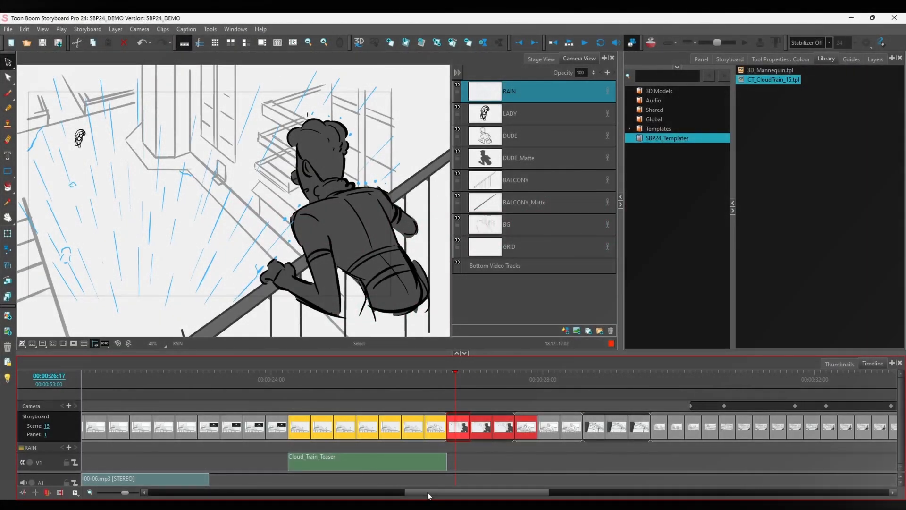
pyautogui.moveTo(429, 495)
pyautogui.mouseDown()
pyautogui.moveTo(440, 496)
pyautogui.moveTo(431, 493)
pyautogui.mouseUp()
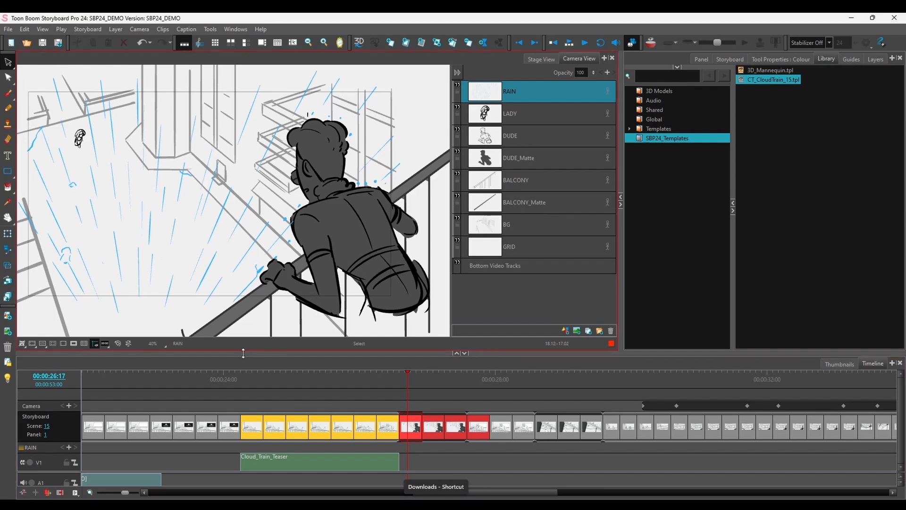
pyautogui.moveTo(243, 353); pyautogui.dragTo(239, 218)
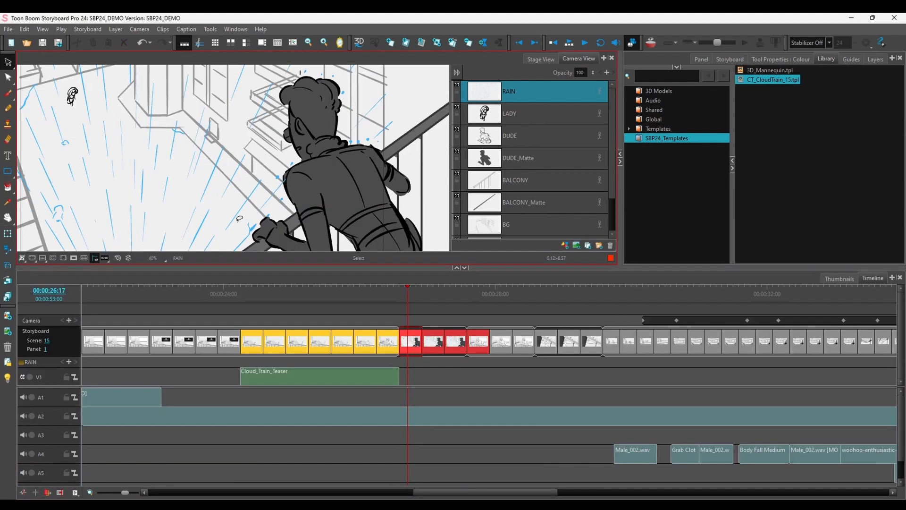
pyautogui.moveTo(452, 495); pyautogui.dragTo(553, 495)
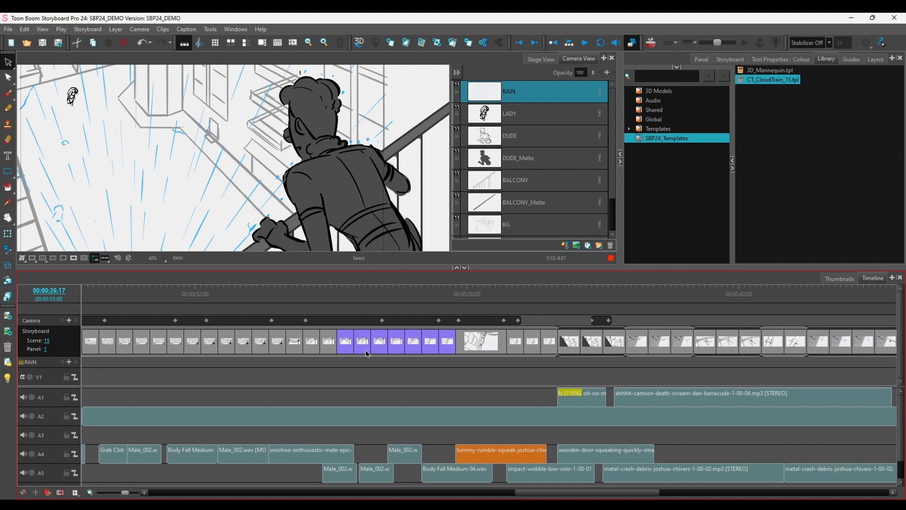
pyautogui.moveTo(365, 269); pyautogui.dragTo(365, 299)
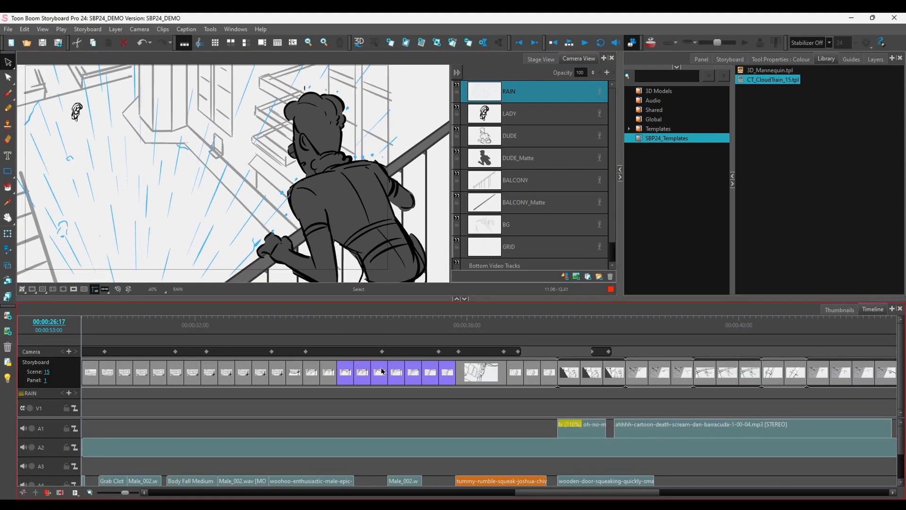
pyautogui.scroll(-1, 386, 398)
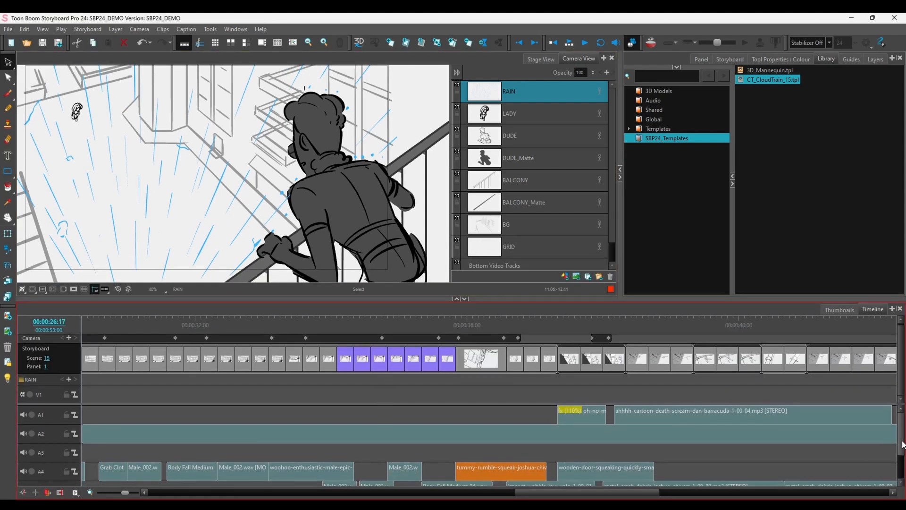
pyautogui.moveTo(902, 444); pyautogui.dragTo(904, 444)
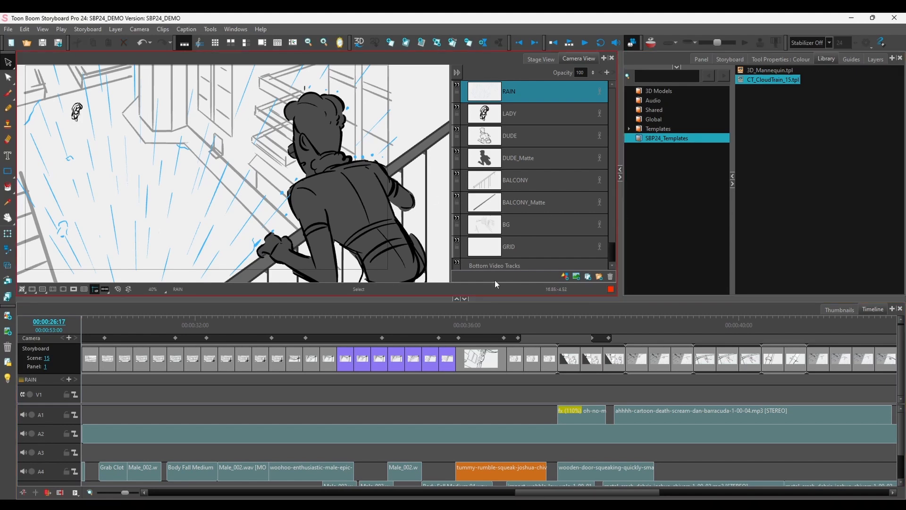
pyautogui.click(263, 321)
pyautogui.moveTo(265, 322); pyautogui.dragTo(515, 326)
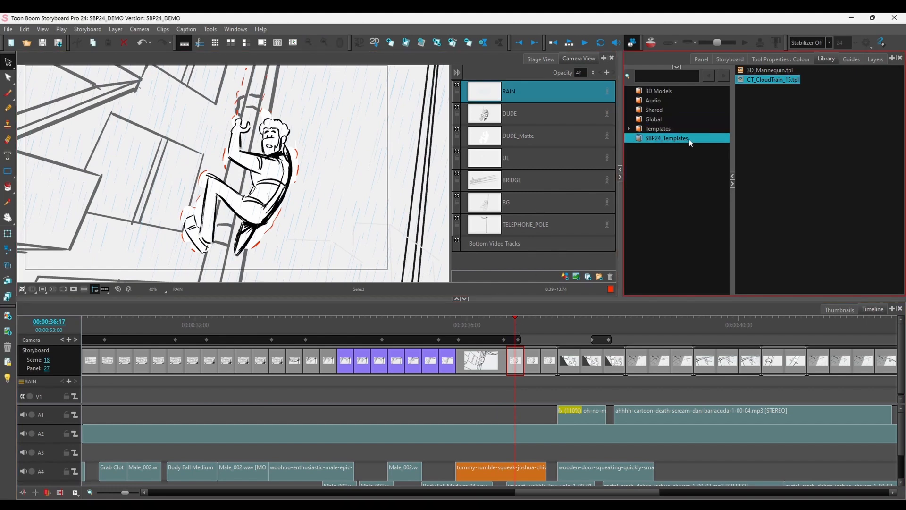
# Preview gasp-man-holding-breath-joshua-chivers-1-00-00.mp3 from the Audio library and mark in and out points around its gasp
pyautogui.click(654, 100)
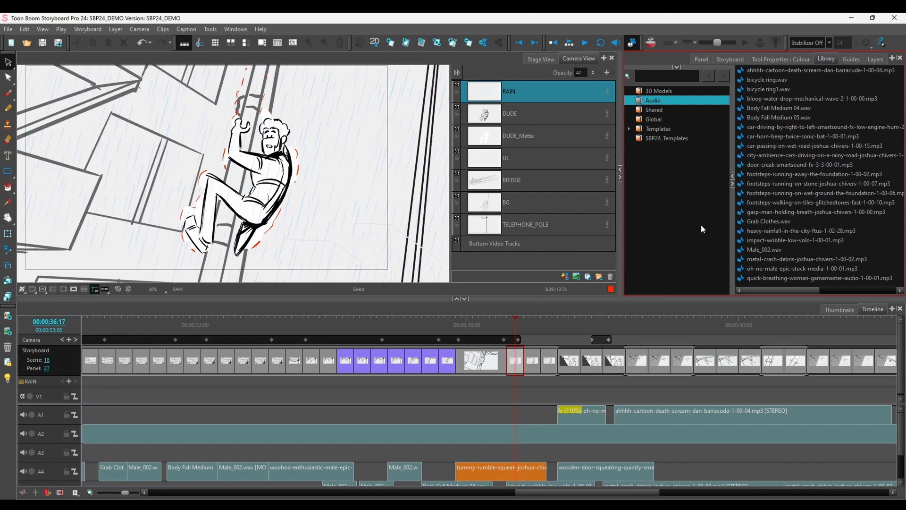
pyautogui.click(748, 213)
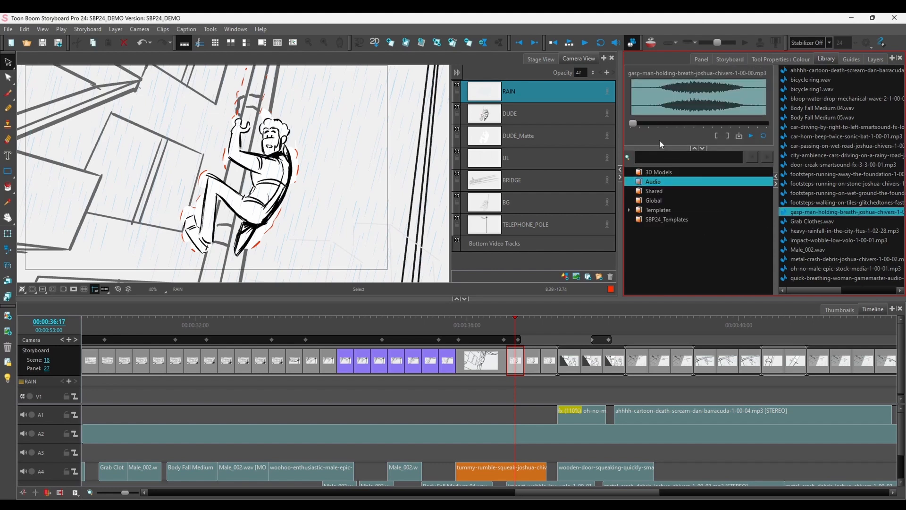
pyautogui.moveTo(632, 123); pyautogui.dragTo(653, 124)
pyautogui.click(751, 136)
pyautogui.click(649, 123)
pyautogui.click(716, 136)
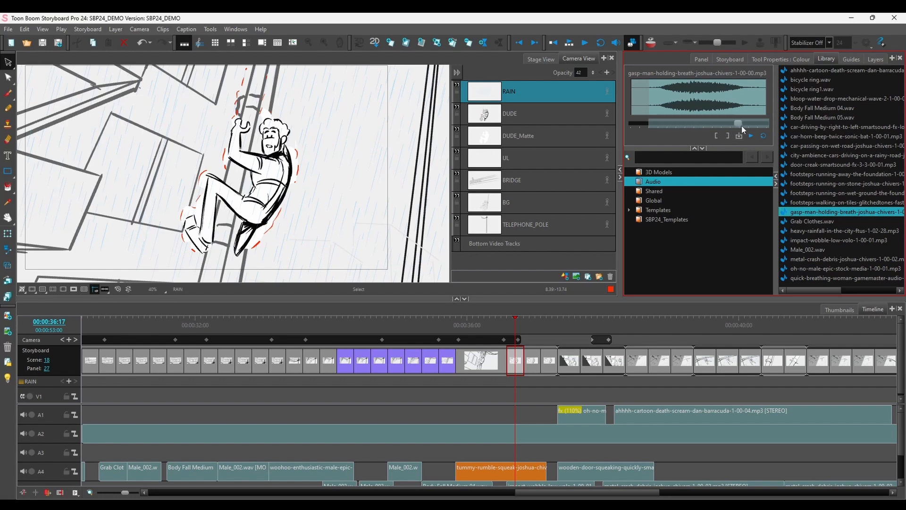
pyautogui.click(727, 136)
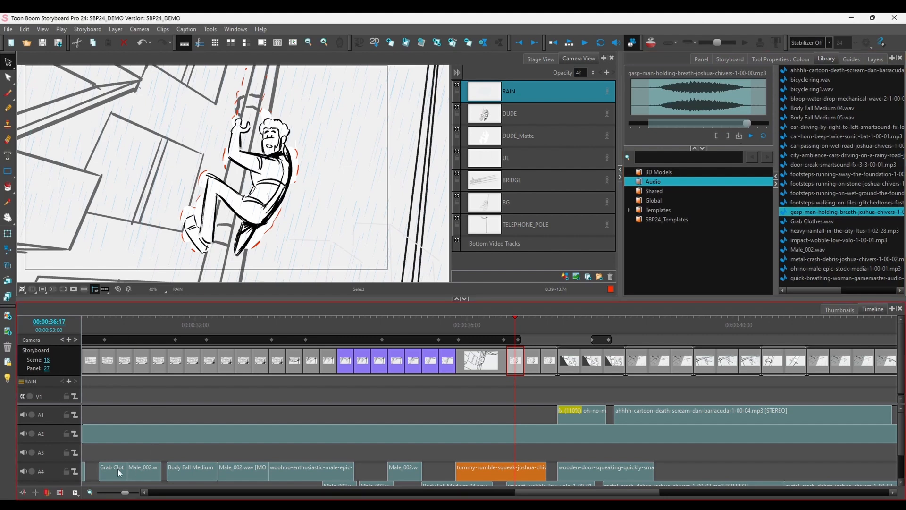
# Insert the trimmed gasp clip on audio track A3 at 00:00:36:14
pyautogui.click(46, 456)
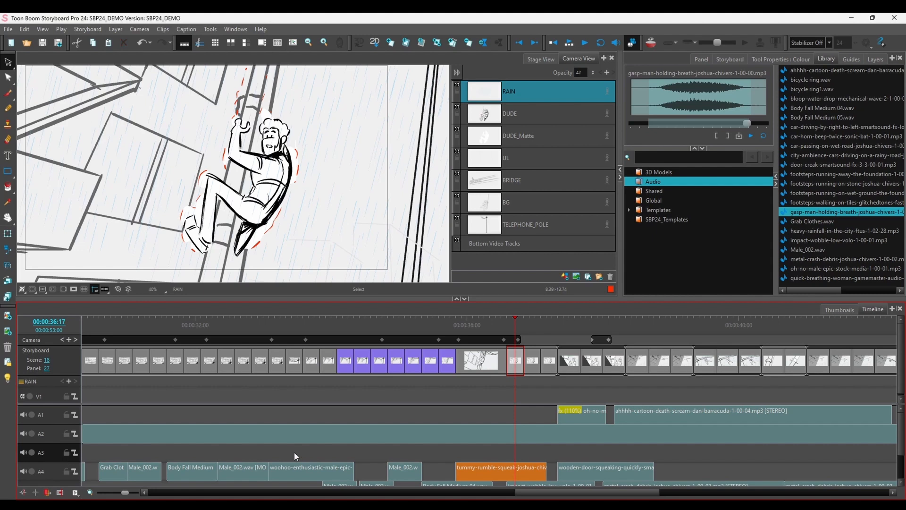
pyautogui.moveTo(515, 319); pyautogui.dragTo(509, 317)
pyautogui.click(738, 136)
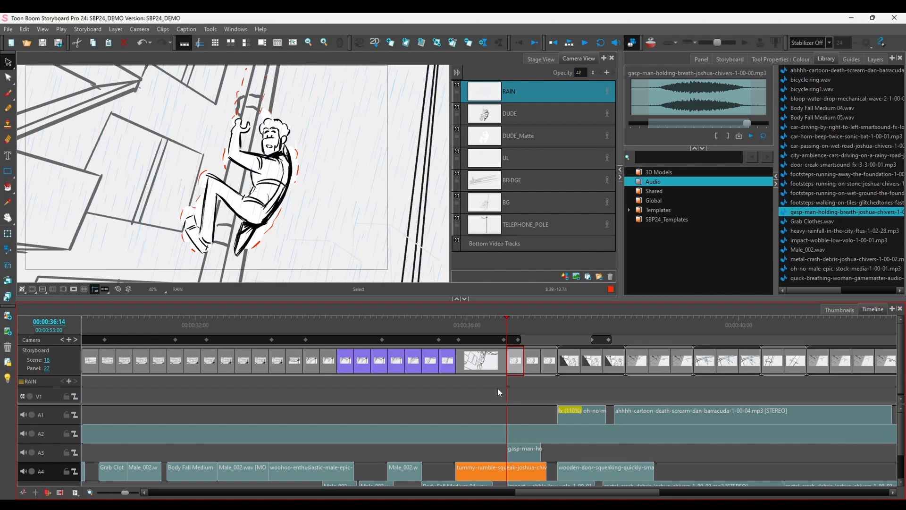
# Open the Effect Stack view and add a Pitch Shift effect to the tummy-rumble-squeak clip on track A4
pyautogui.click(891, 58)
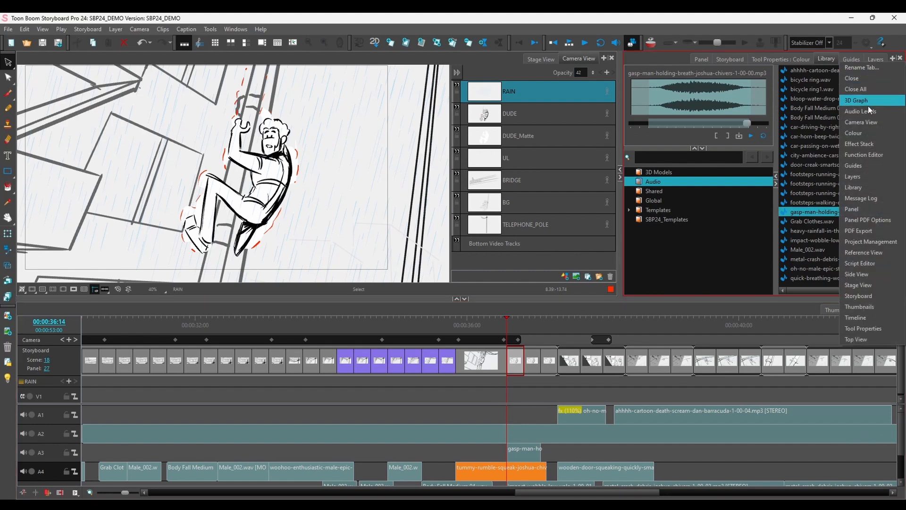
pyautogui.click(851, 147)
pyautogui.click(485, 467)
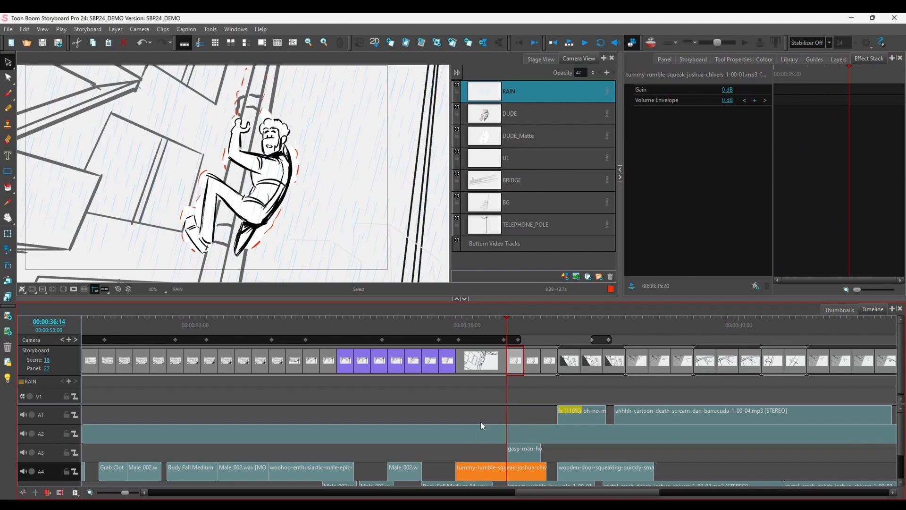
pyautogui.moveTo(464, 323); pyautogui.dragTo(446, 321)
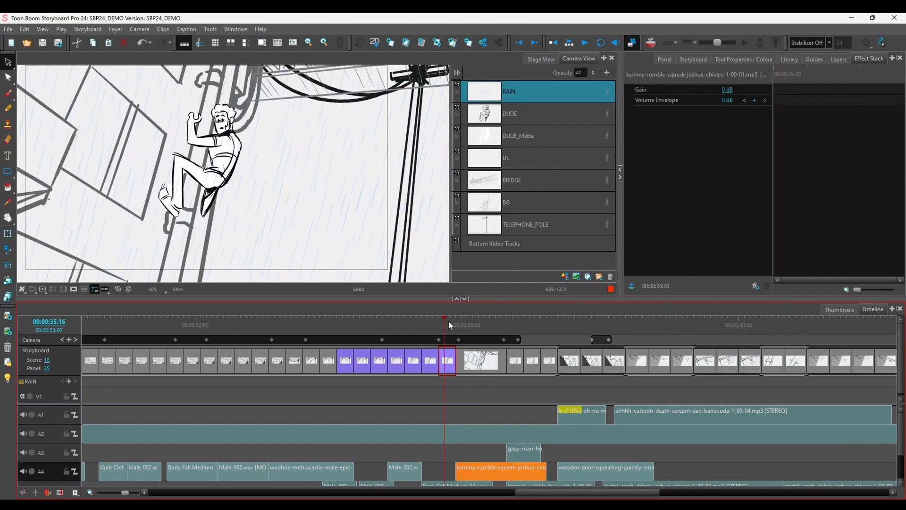
pyautogui.click(630, 286)
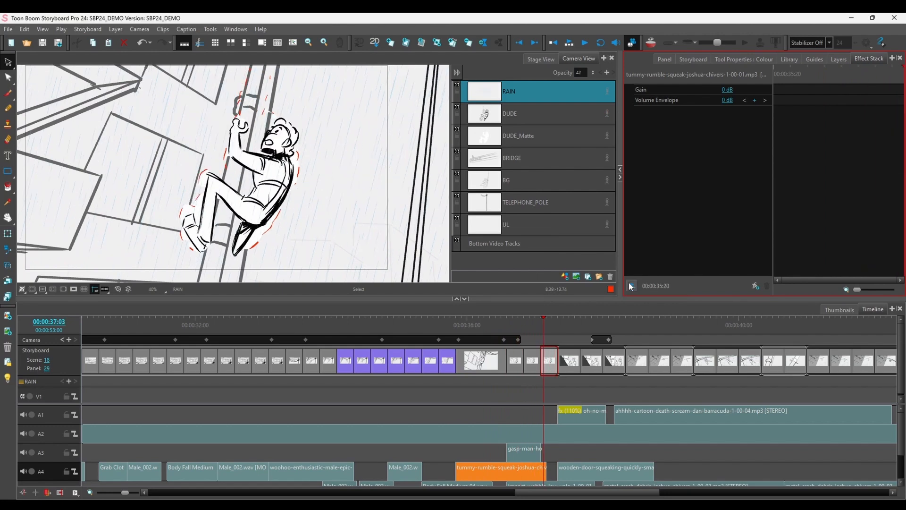
pyautogui.click(754, 286)
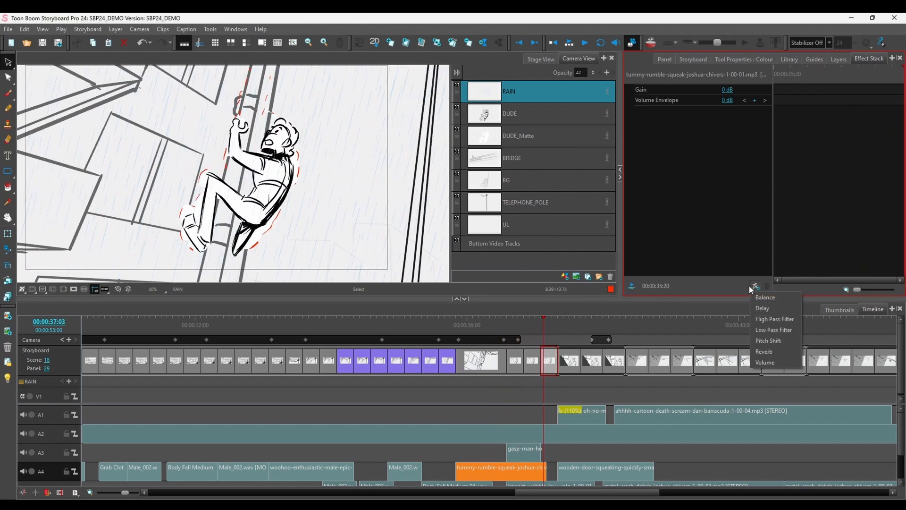
pyautogui.click(763, 340)
# Add Pitch keyframes to the tummy-rumble clip at its start, 00:00:35:20, and at 00:00:36:13
pyautogui.moveTo(543, 322); pyautogui.dragTo(455, 321)
pyautogui.click(665, 118)
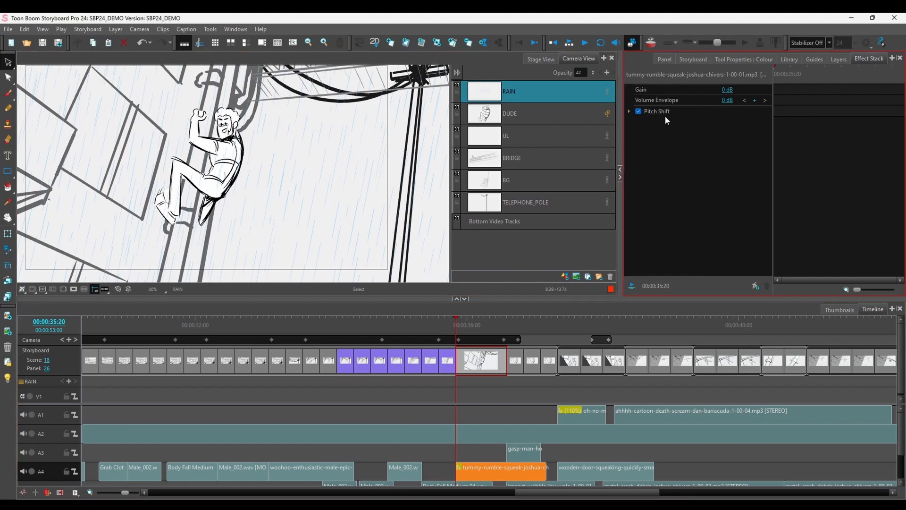
pyautogui.click(629, 111)
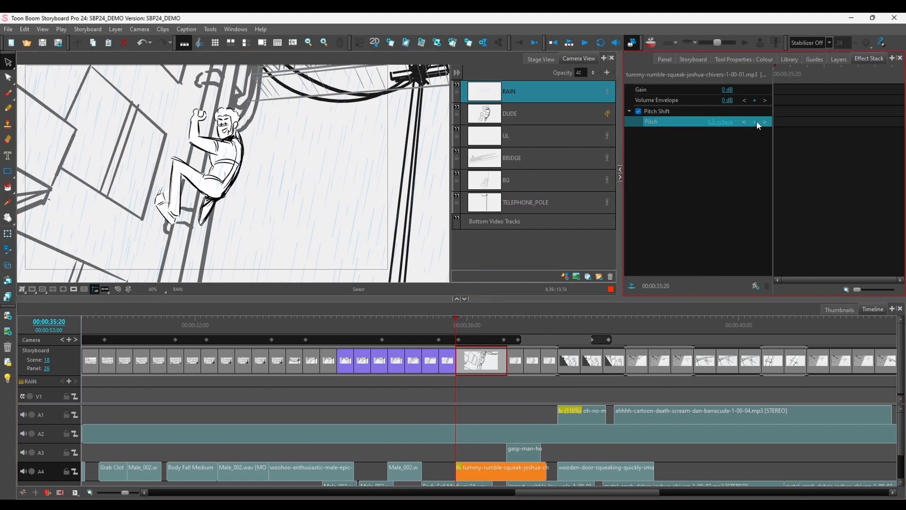
pyautogui.click(474, 362)
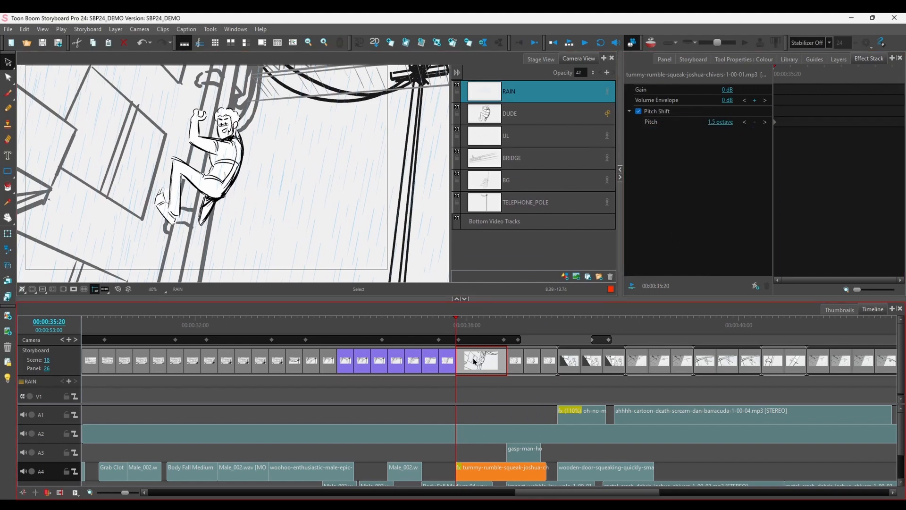
pyautogui.moveTo(455, 319); pyautogui.dragTo(504, 319)
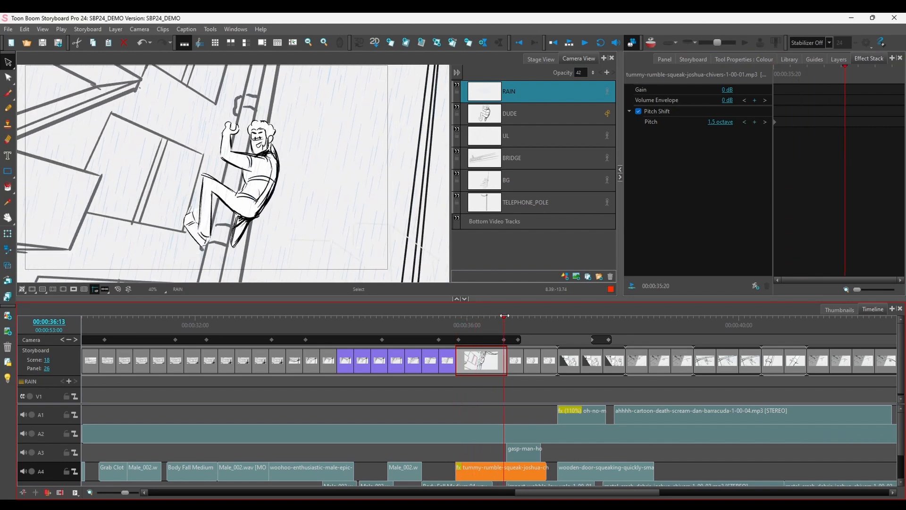
pyautogui.click(755, 122)
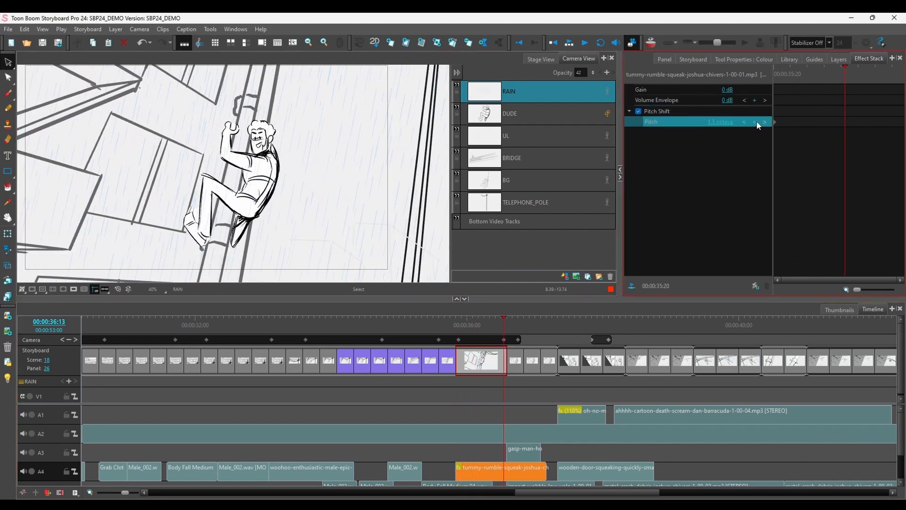
# Set the tummy-rumble clip's first Pitch keyframe, at 00:00:35:20, to 2 octaves
pyautogui.click(742, 125)
pyautogui.click(719, 122)
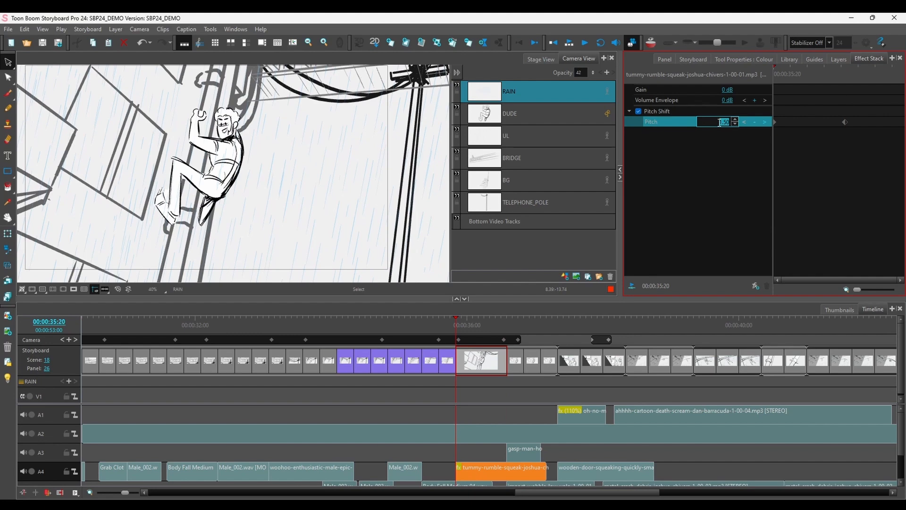
pyautogui.write('2')
pyautogui.press('Return')
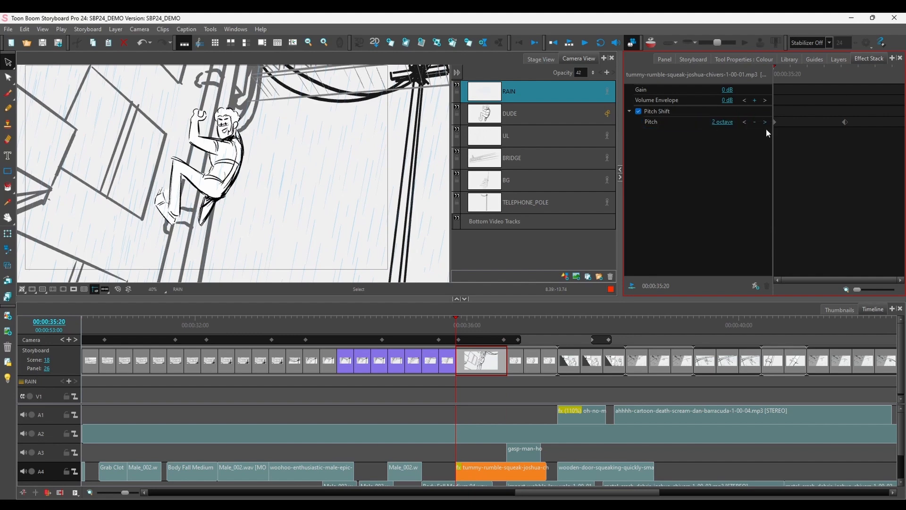
# Set the tummy-rumble clip's Pitch keyframe at 00:00:36:13 to 1 octave and play the clip with the effect
pyautogui.click(765, 123)
pyautogui.click(715, 118)
pyautogui.write('1')
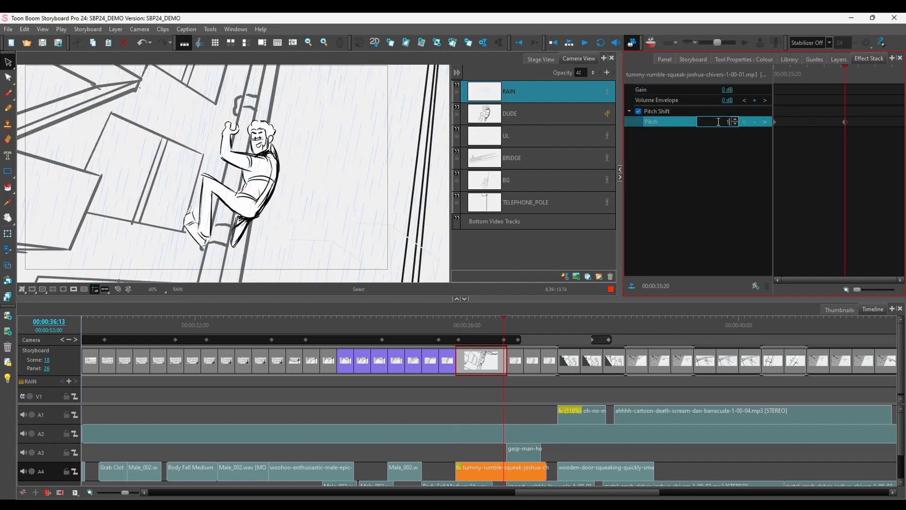
pyautogui.press('Return')
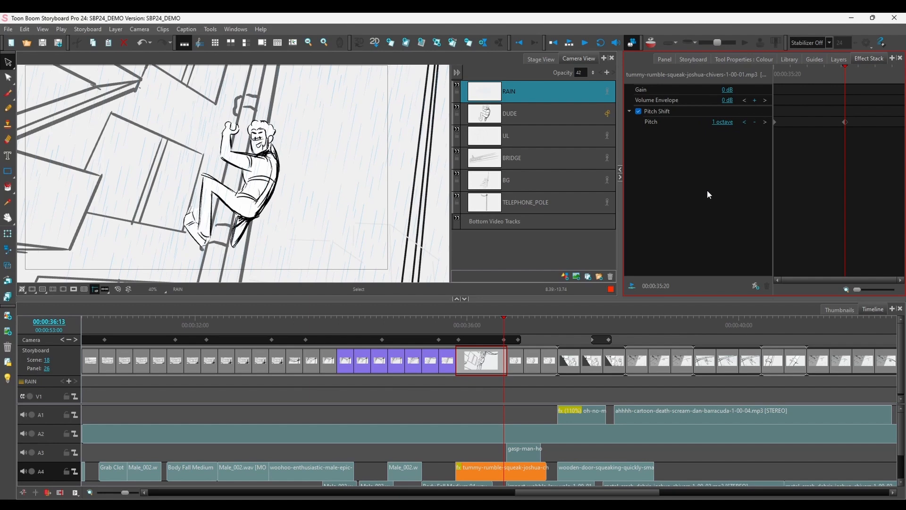
pyautogui.click(631, 286)
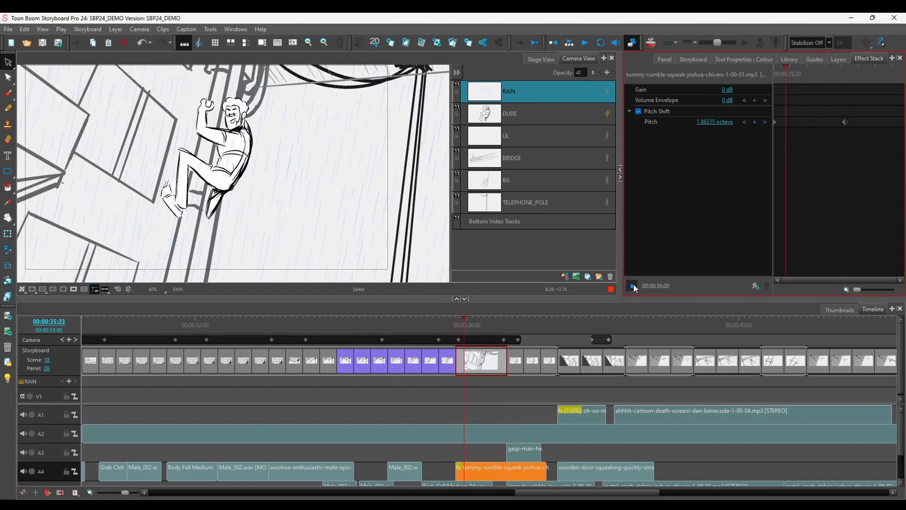
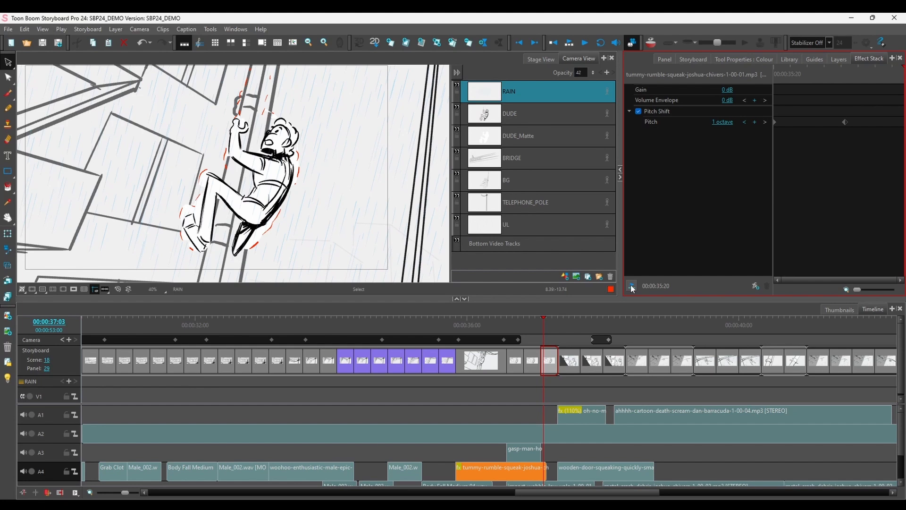
# Open the storyboard's PDF export settings and start a new PDF profile
pyautogui.click(9, 30)
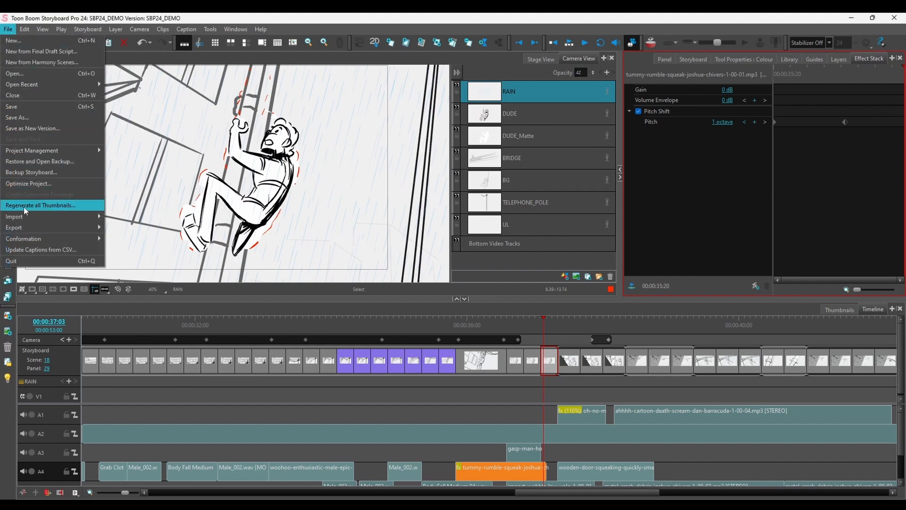
pyautogui.moveTo(26, 230)
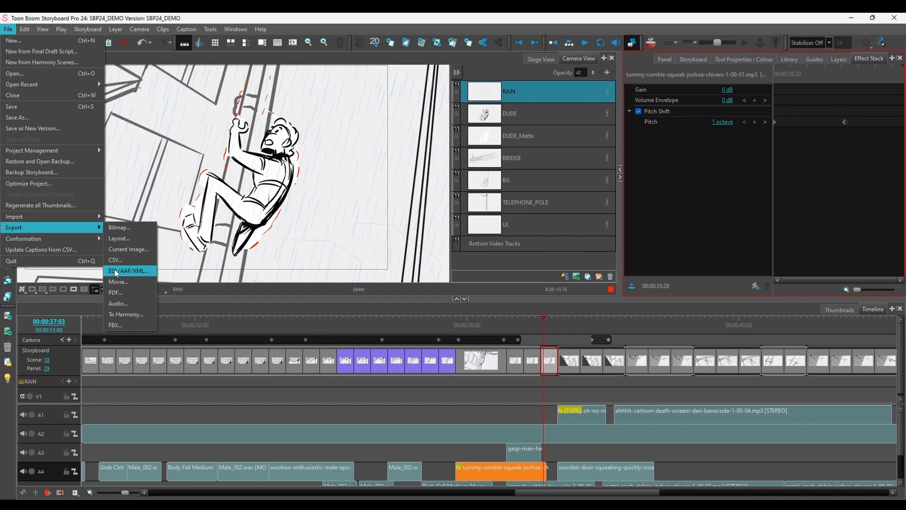
pyautogui.moveTo(66, 239)
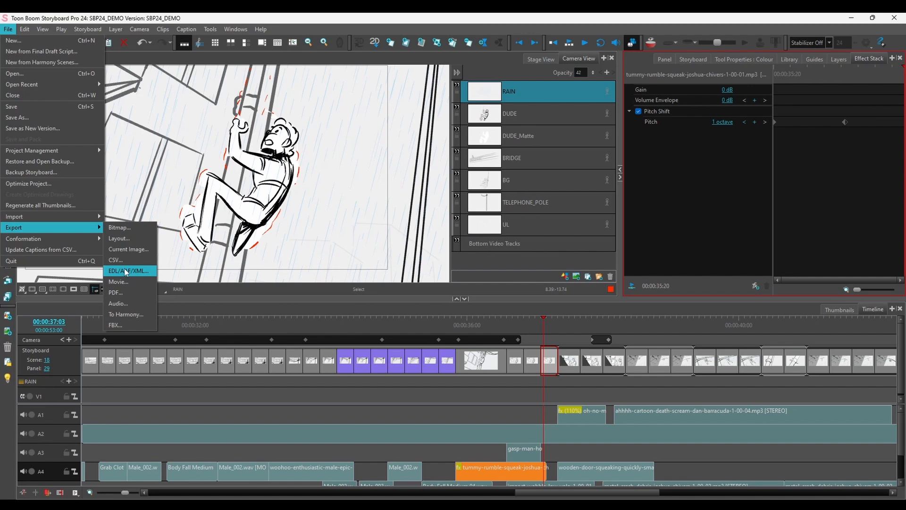
pyautogui.click(116, 296)
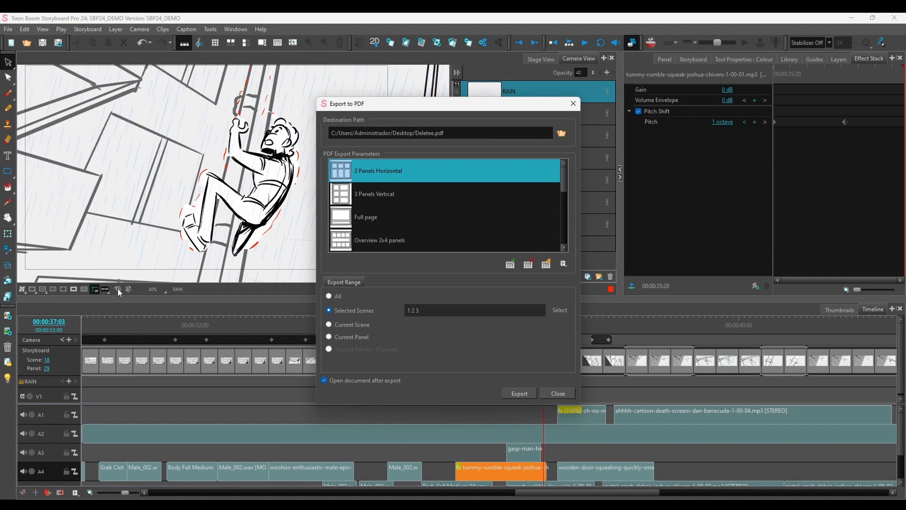
pyautogui.moveTo(562, 170)
pyautogui.mouseDown()
pyautogui.moveTo(568, 233)
pyautogui.moveTo(565, 159)
pyautogui.mouseUp()
pyautogui.click(510, 264)
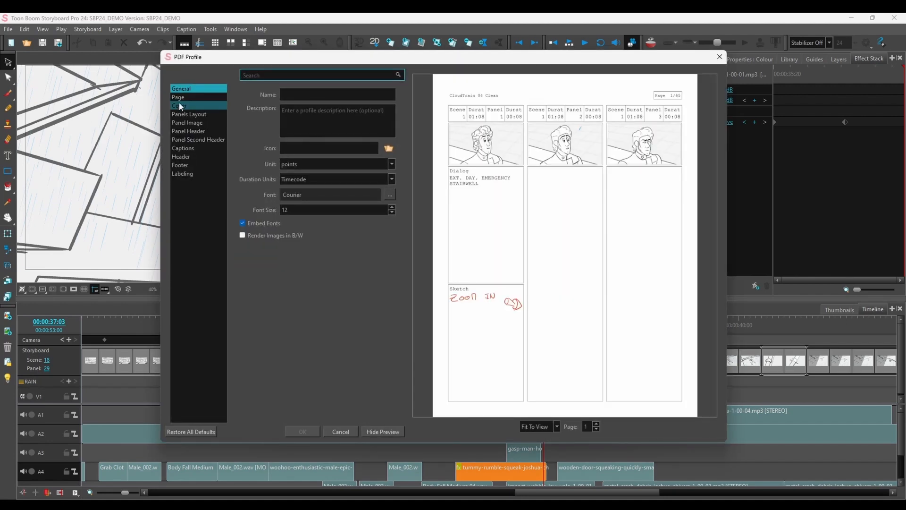
# Look through the profile's Page and Cover settings and set the panels layout to 3 rows
pyautogui.click(175, 100)
pyautogui.click(177, 106)
pyautogui.click(183, 115)
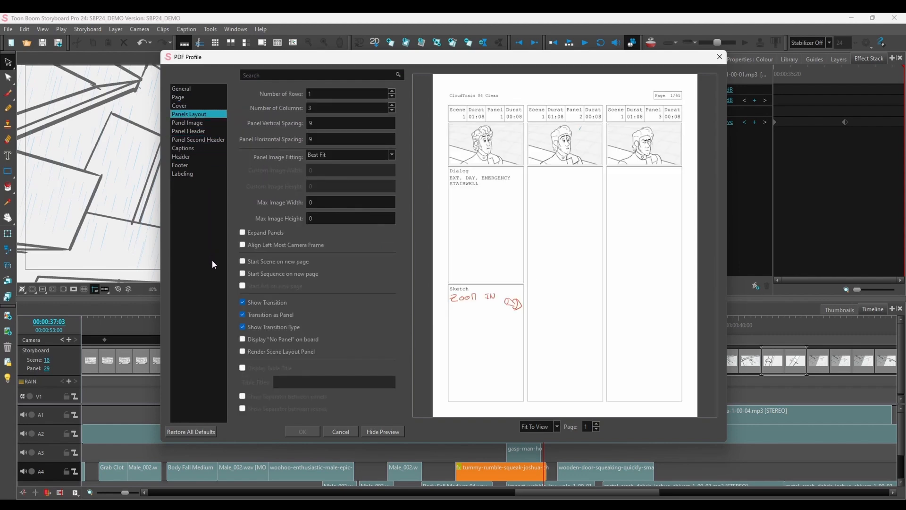
pyautogui.moveTo(313, 94); pyautogui.dragTo(298, 100)
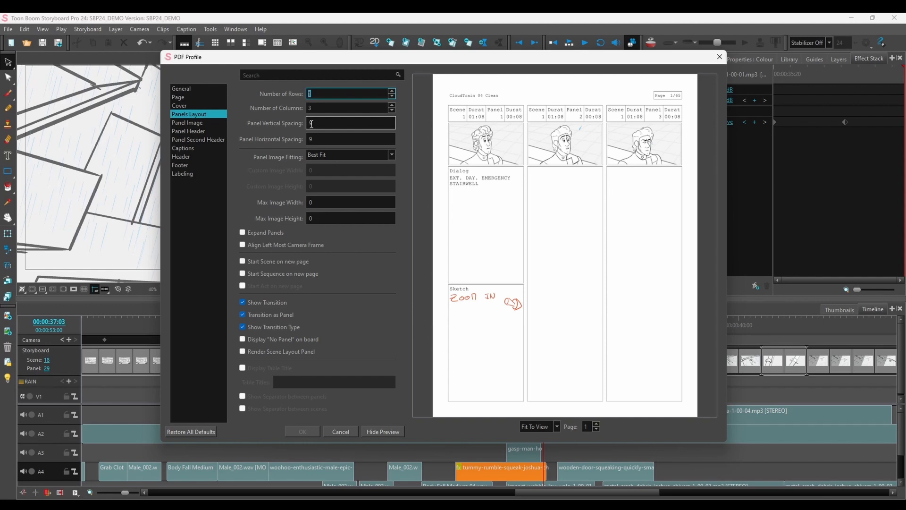
pyautogui.write('3')
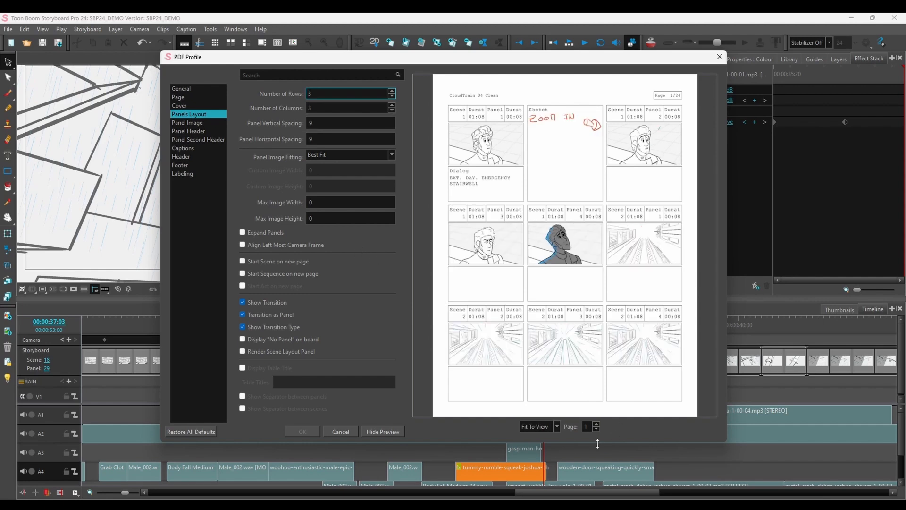
# Preview the PDF layout up to page 3, and close the profile and the PDF export without exporting
pyautogui.click(597, 428)
pyautogui.click(597, 425)
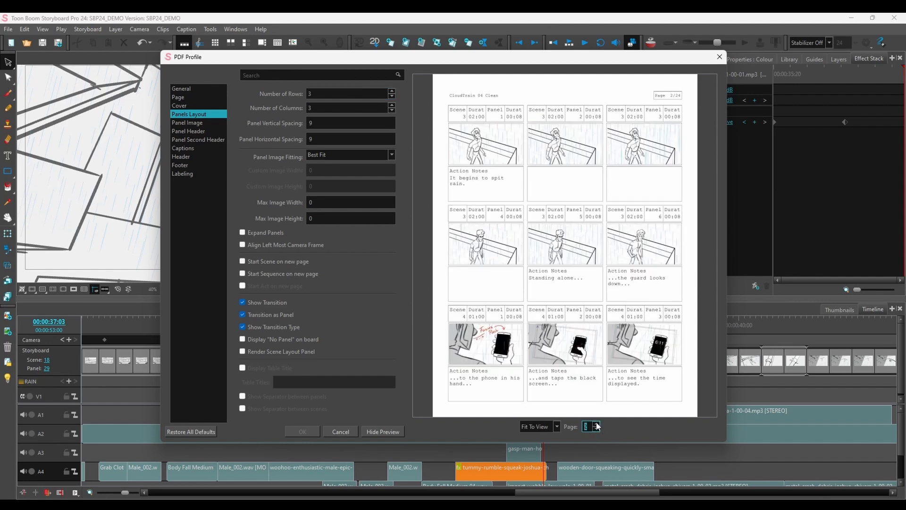
pyautogui.click(596, 424)
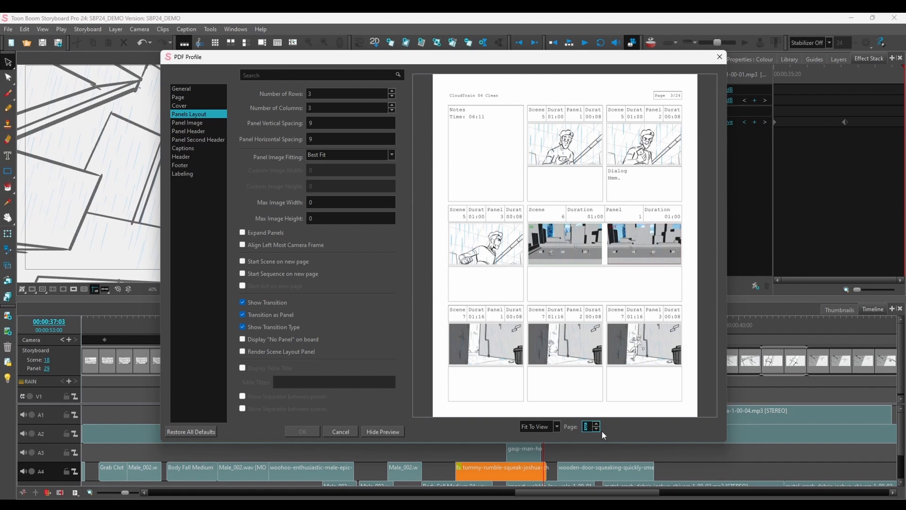
pyautogui.click(719, 57)
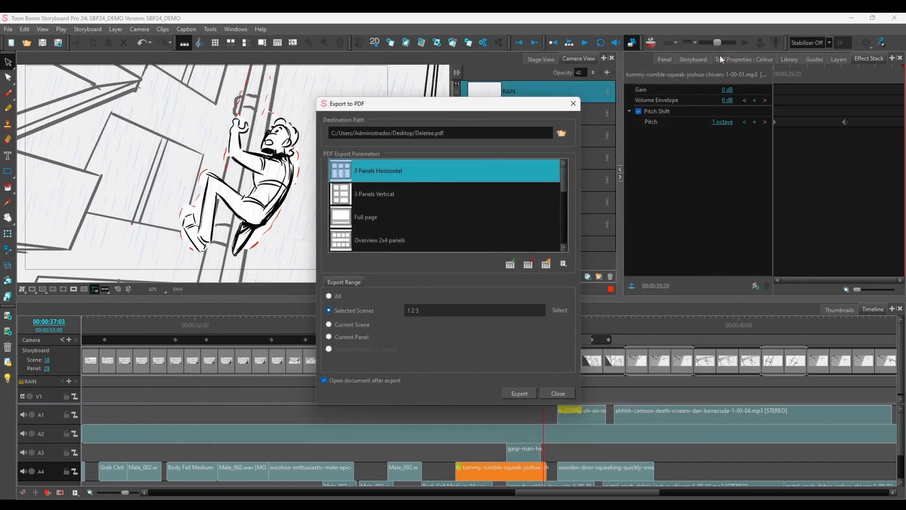
pyautogui.press('Escape')
pyautogui.click(8, 29)
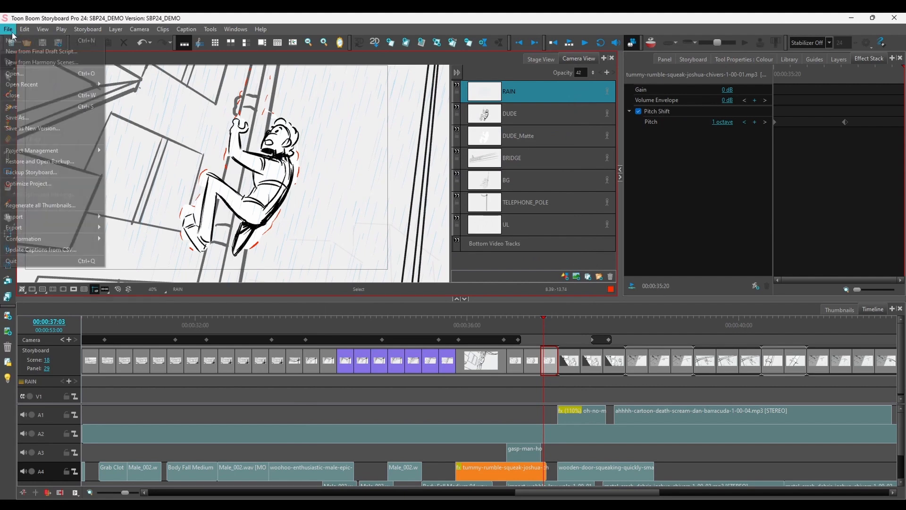
pyautogui.moveTo(19, 228)
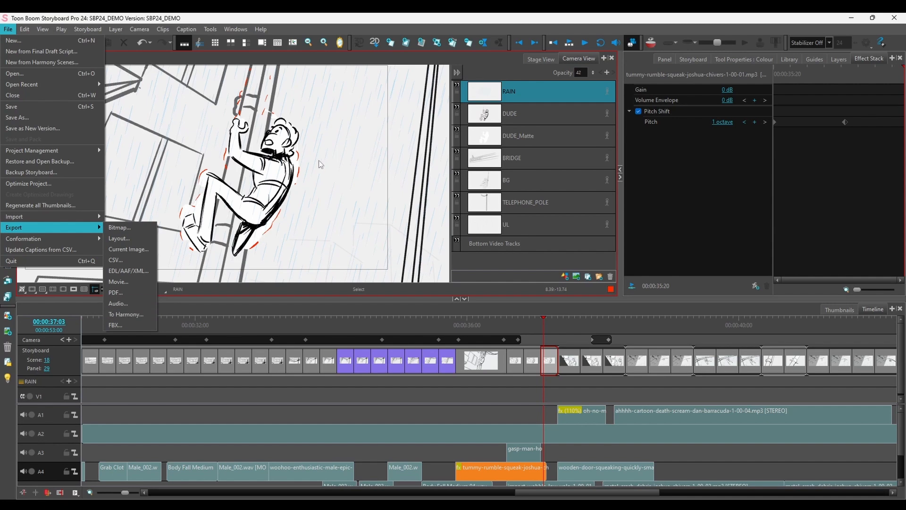
pyautogui.press('Escape')
pyautogui.press('Escape')
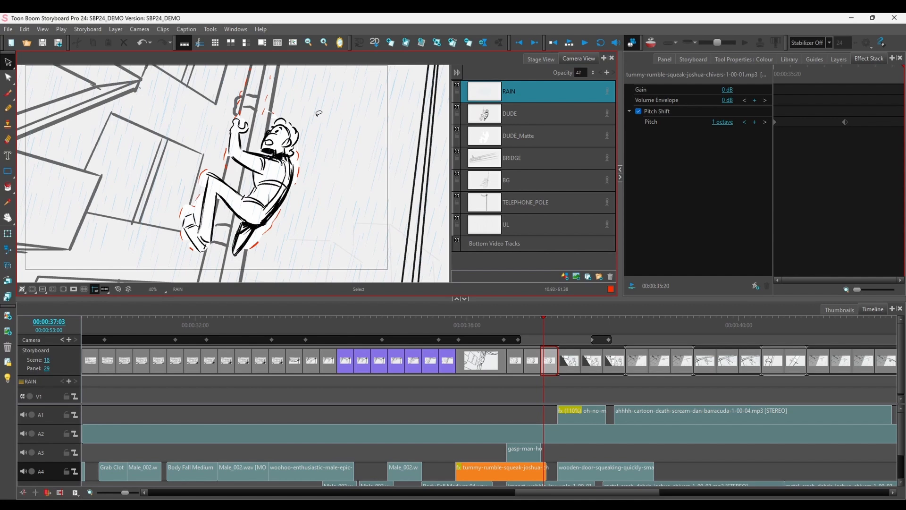